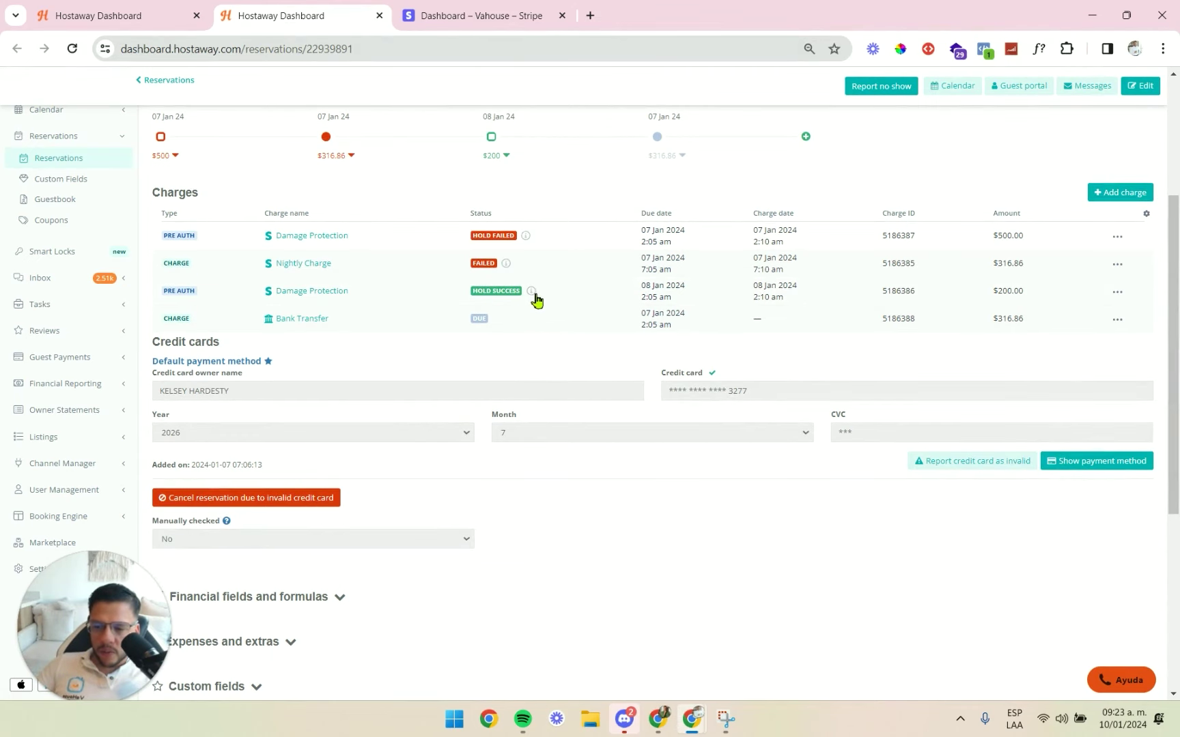
# Pass over the $200.00 held amount and close the Stripe draft invoice editor.
pyautogui.doubleClick(1008, 291)
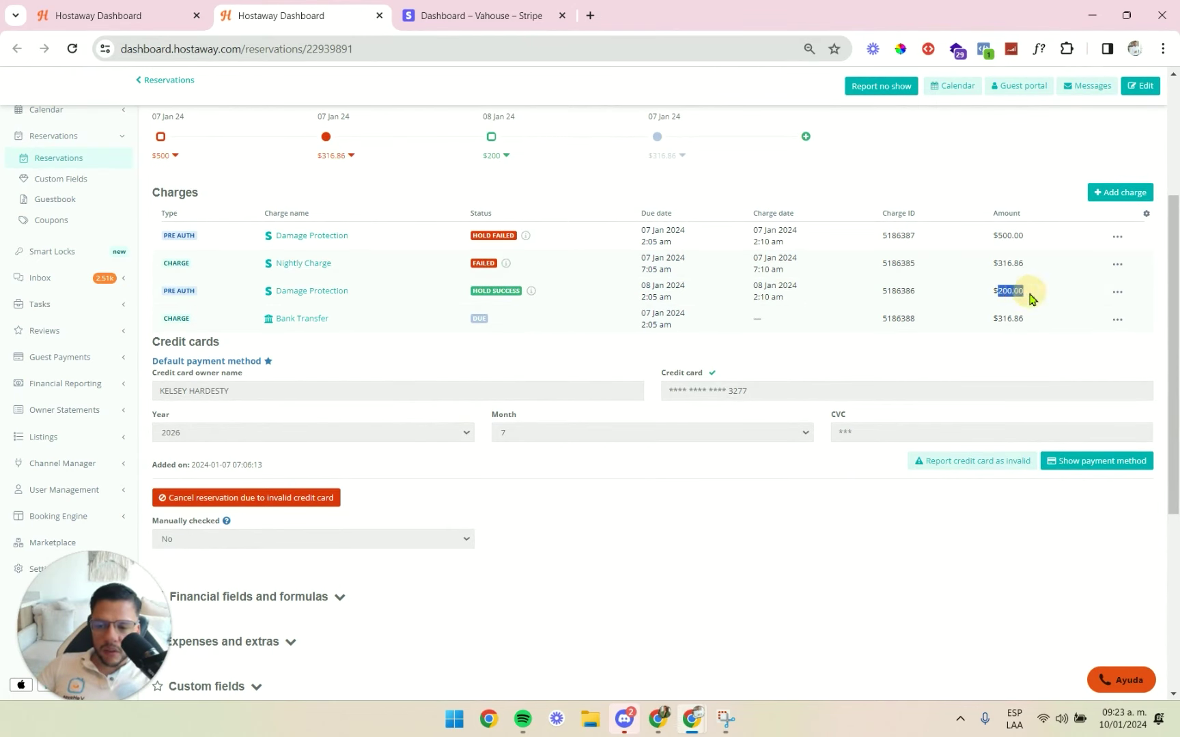
pyautogui.click(1031, 299)
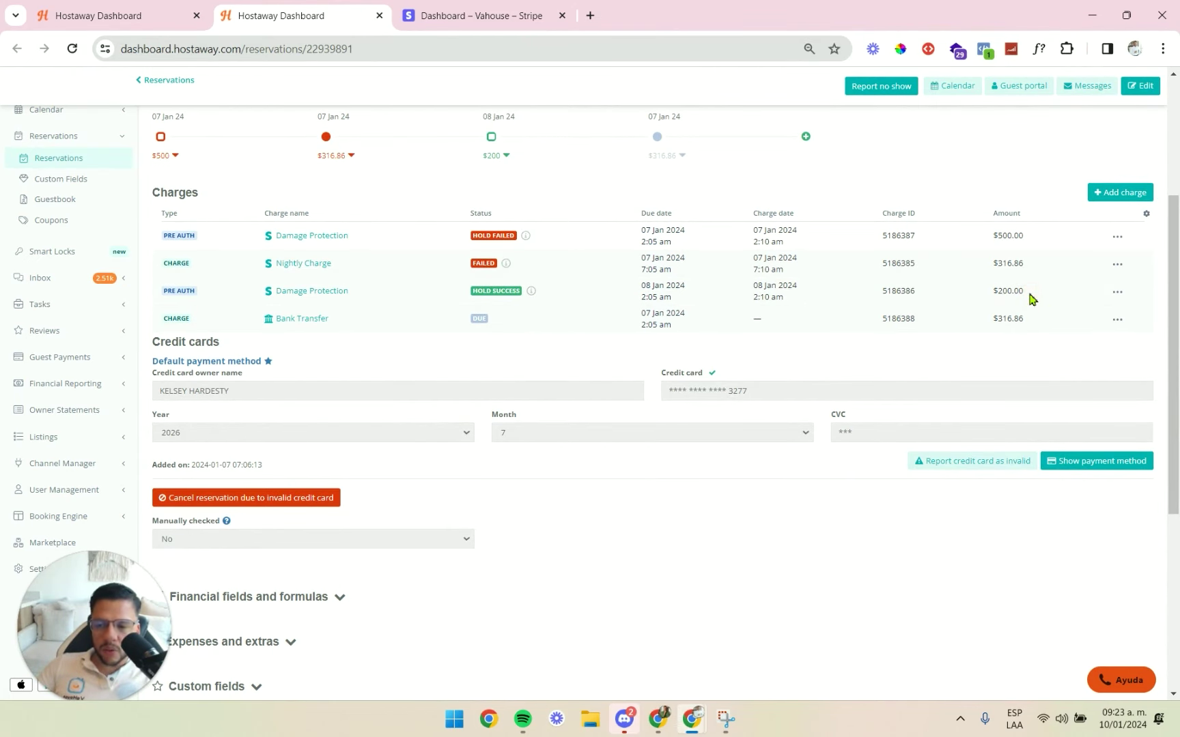
pyautogui.click(480, 320)
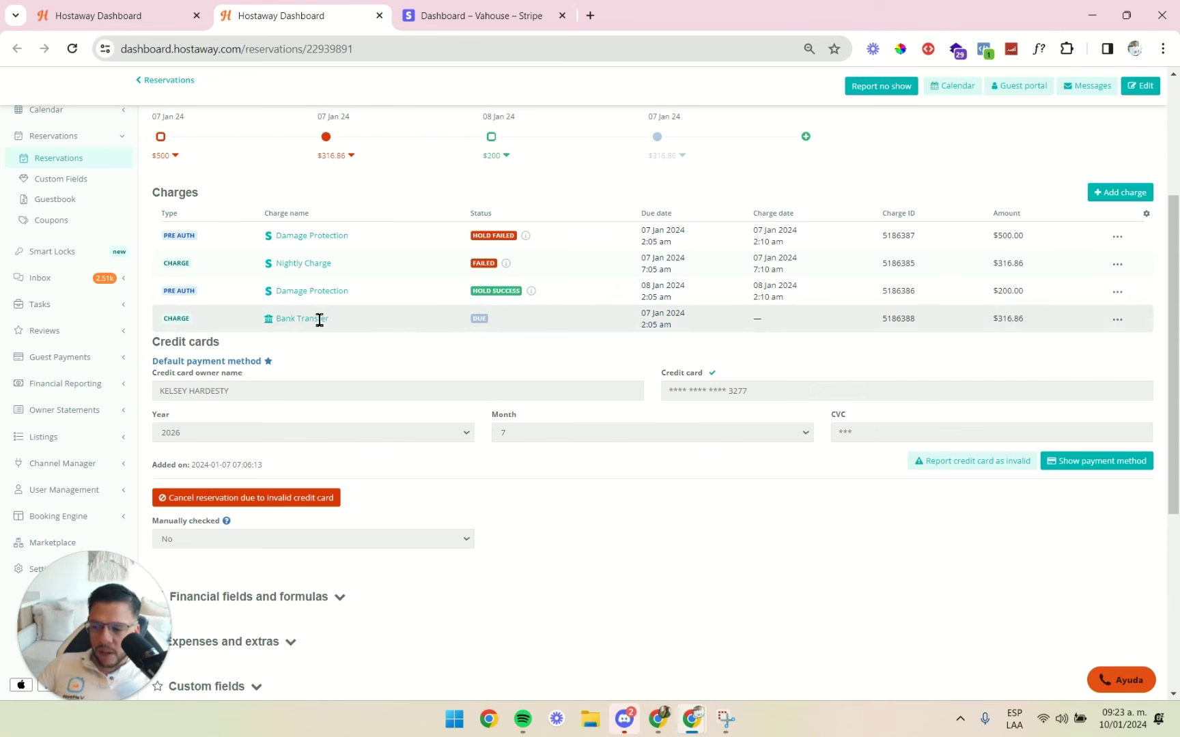
pyautogui.click(511, 19)
pyautogui.click(14, 88)
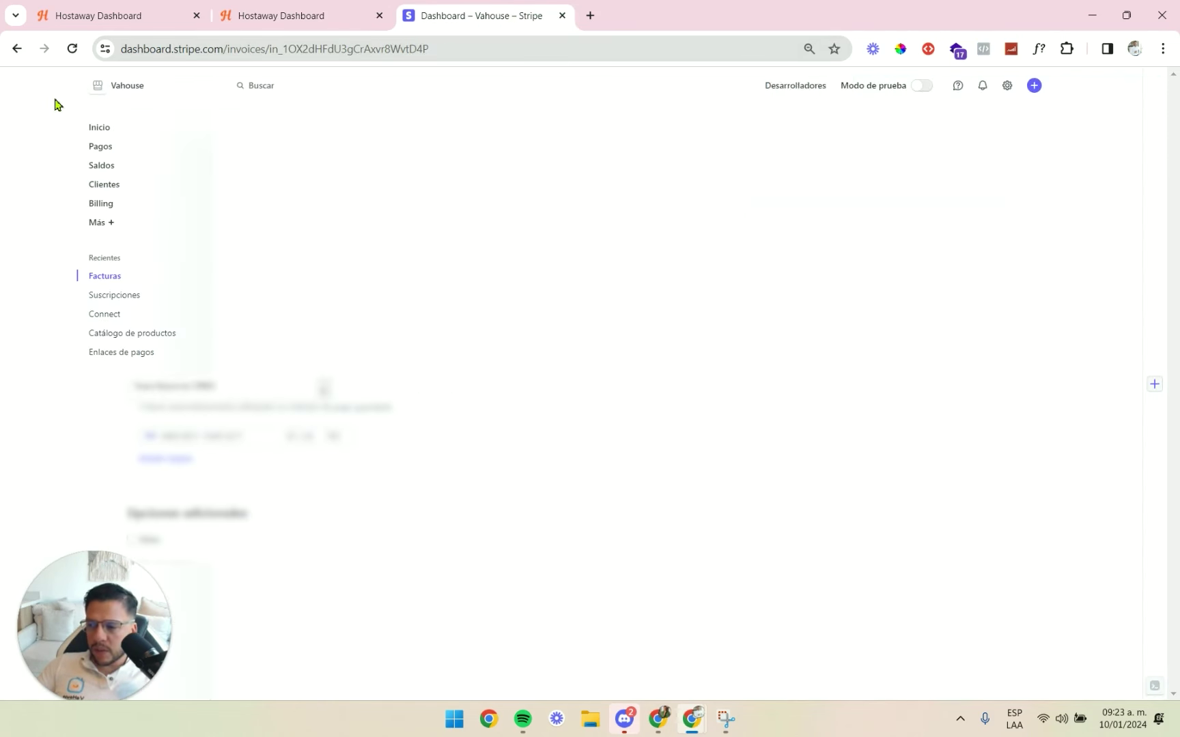
# Switch Stripe to another account's empty Invoices page and bring the Booking.com reservation window alongside.
pyautogui.click(154, 84)
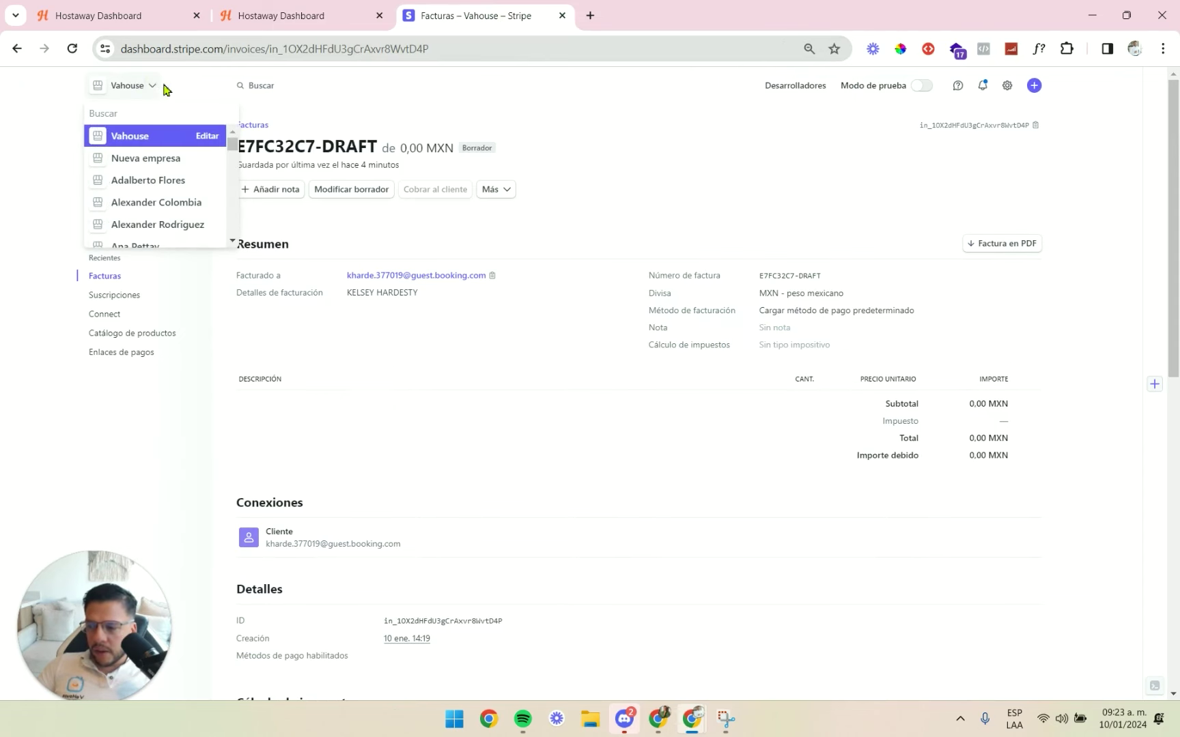
pyautogui.click(341, 15)
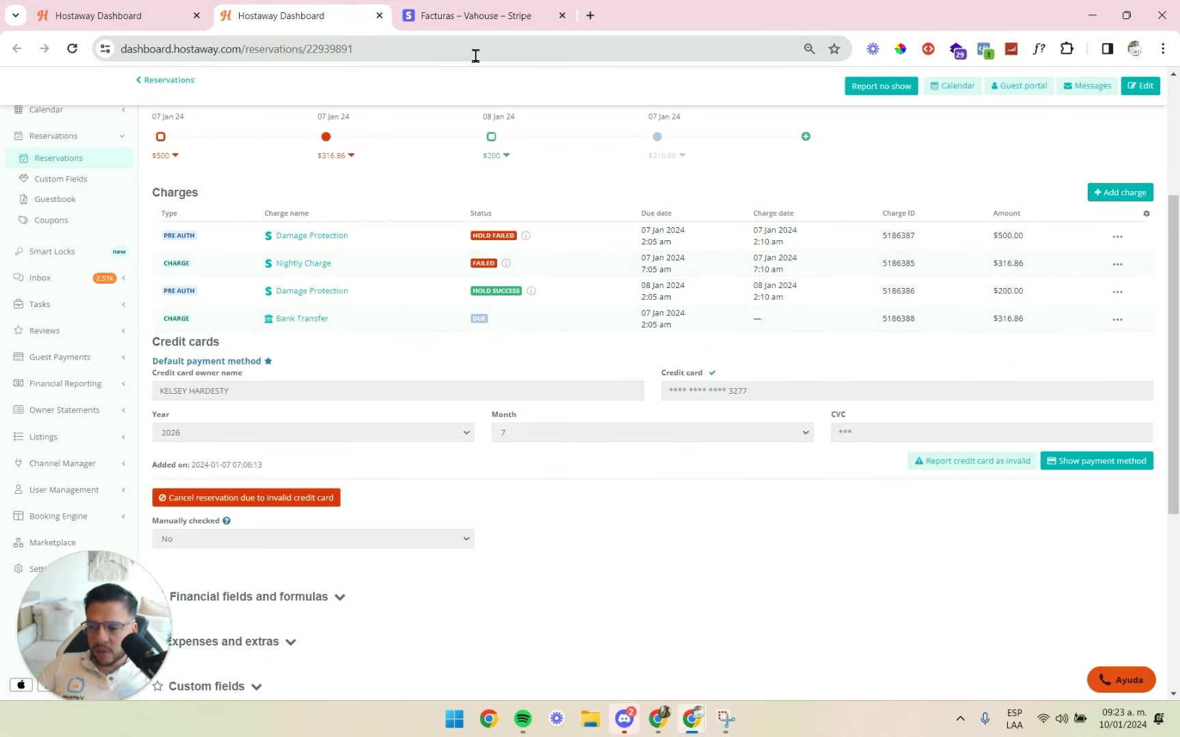
pyautogui.click(471, 15)
pyautogui.scroll(-3, 164, 200)
pyautogui.click(171, 193)
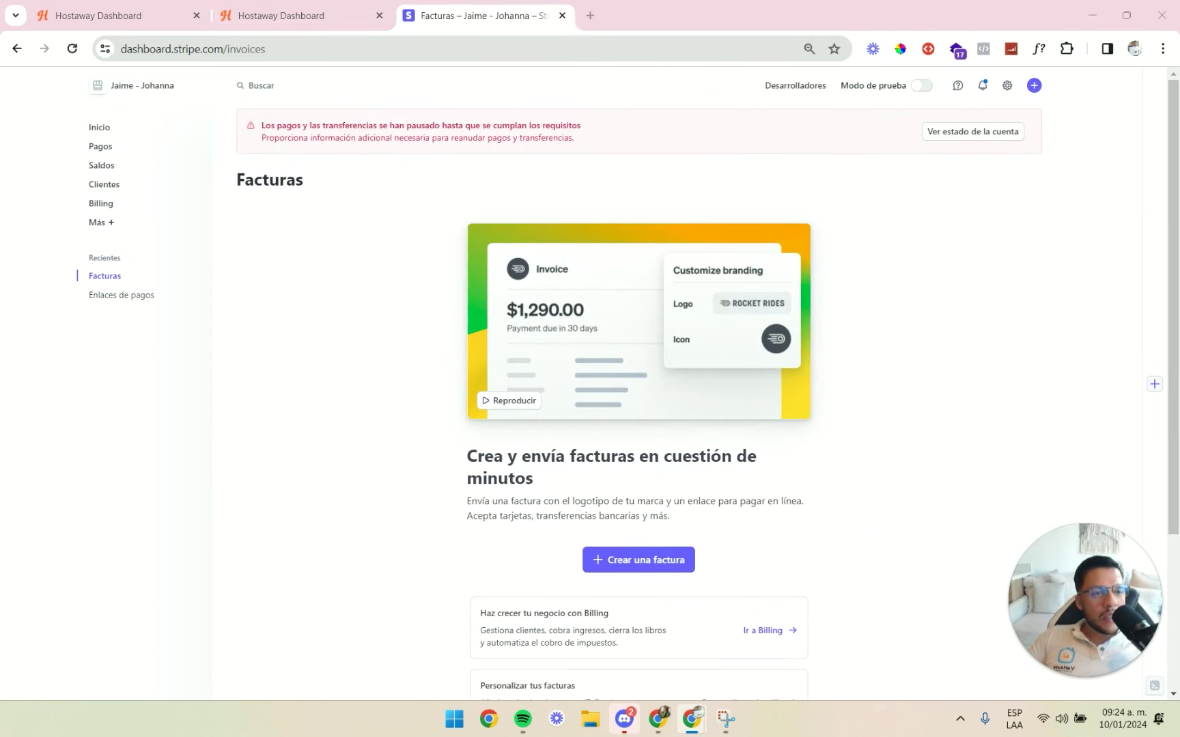
pyautogui.moveTo(1179, 218); pyautogui.dragTo(691, 198)
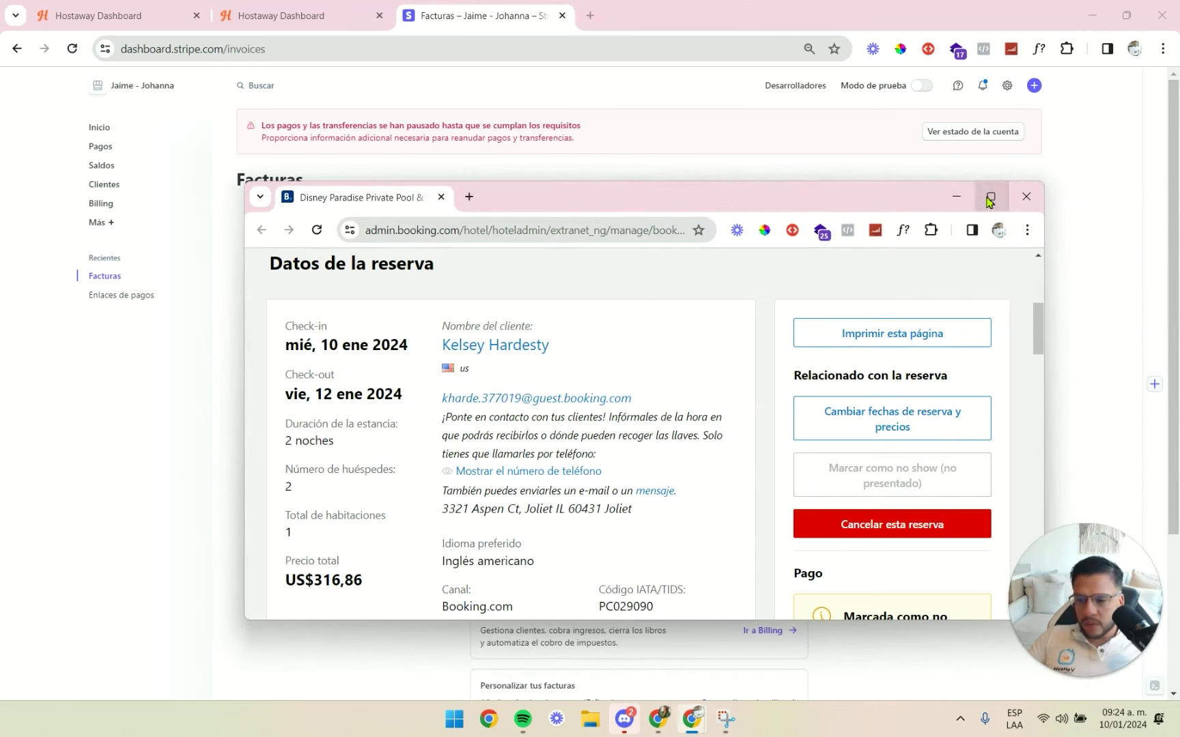
# Maximize the Booking.com reservation window and glance at the Stripe and Hostaway windows.
pyautogui.click(989, 197)
pyautogui.scroll(3, 478, 266)
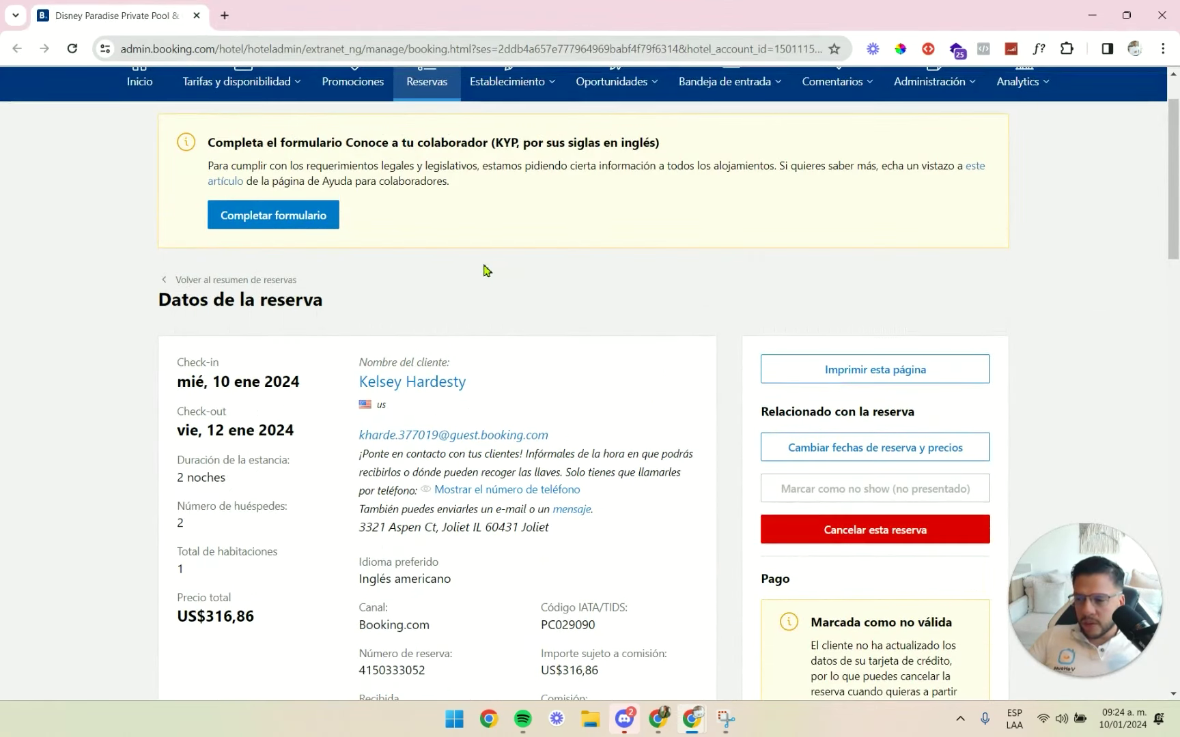
pyautogui.hotkey('alt', 'Tab')
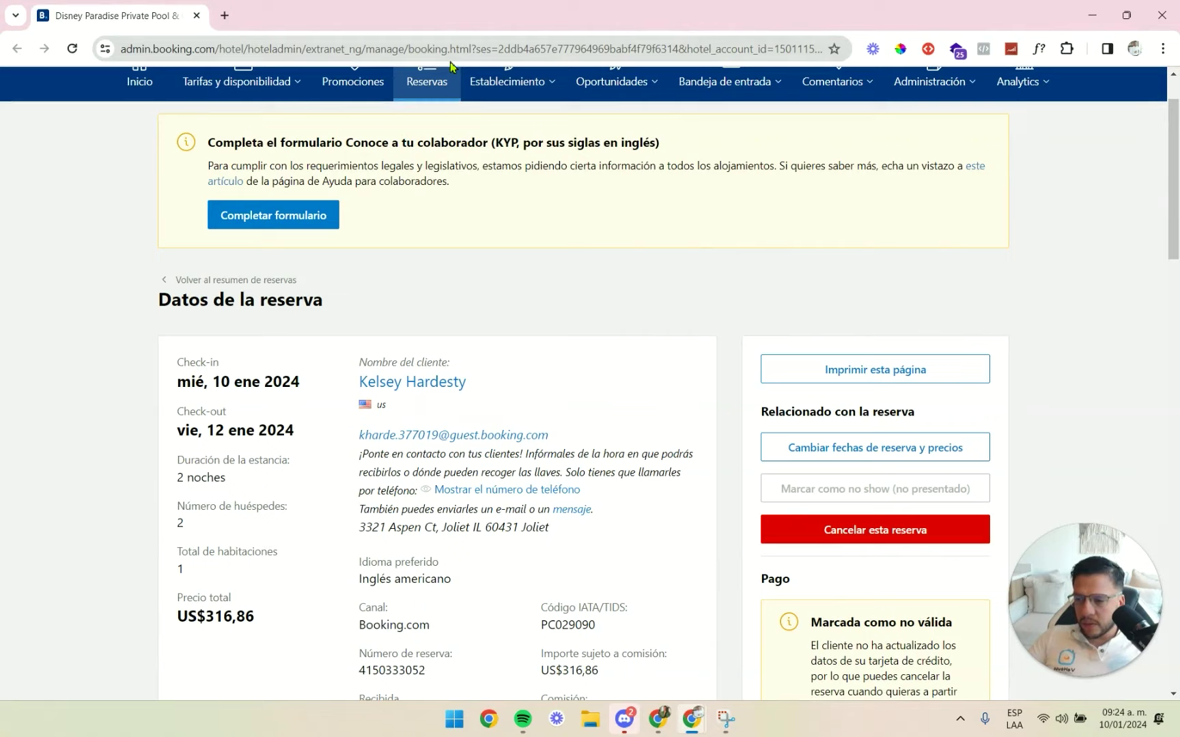
pyautogui.hotkey('alt', 'Tab')
pyautogui.press('Tab')
pyautogui.click(308, 14)
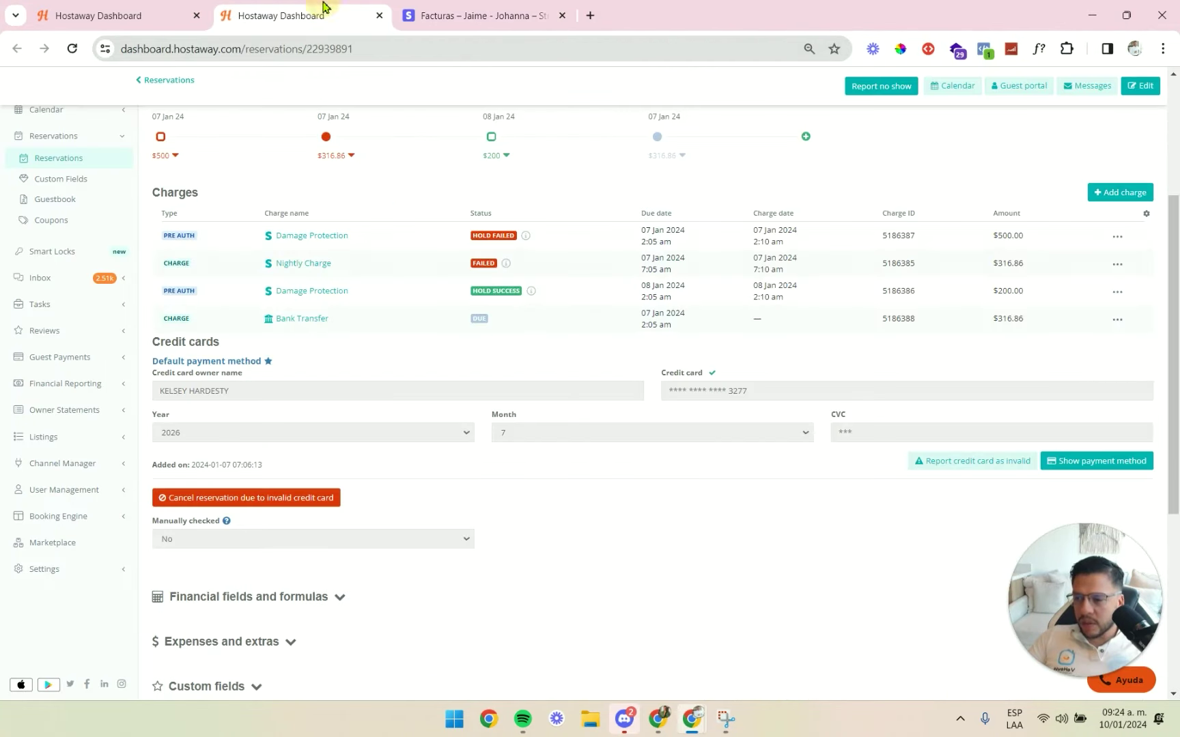
pyautogui.scroll(5, 519, 369)
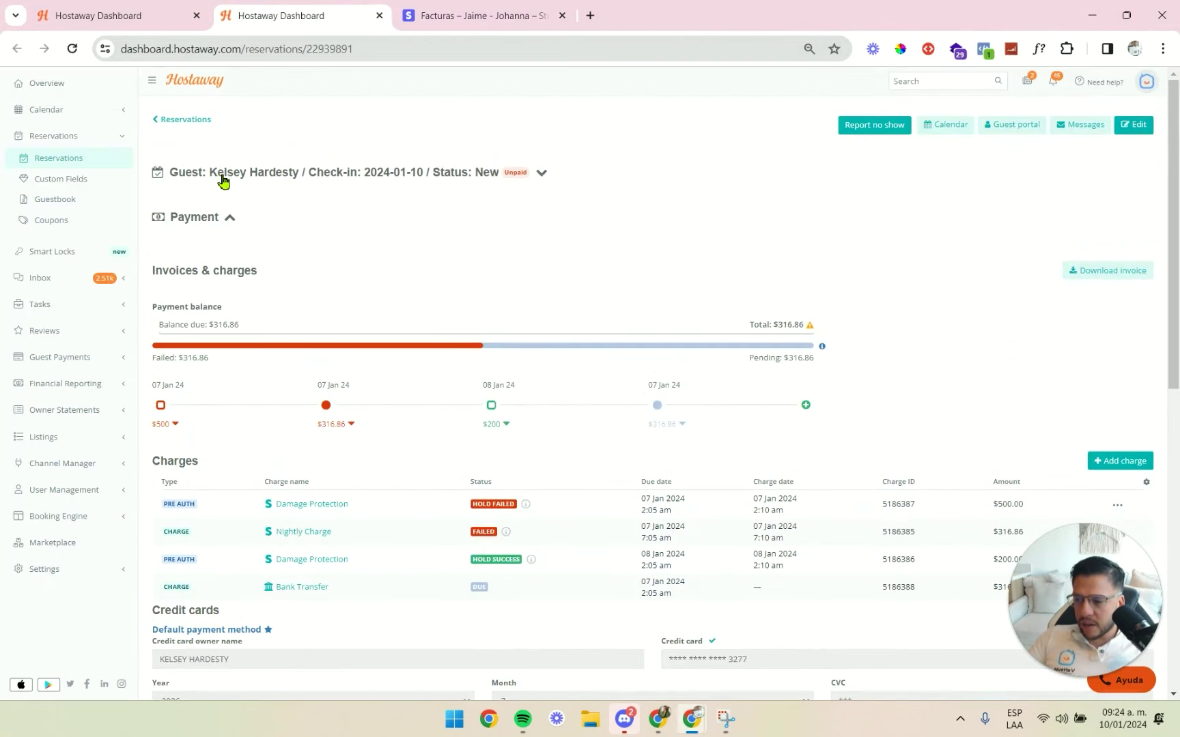
# Check the Booking.com reservation's US$316,86 total and invalid-card payment warning.
pyautogui.hotkey('alt', 'Tab')
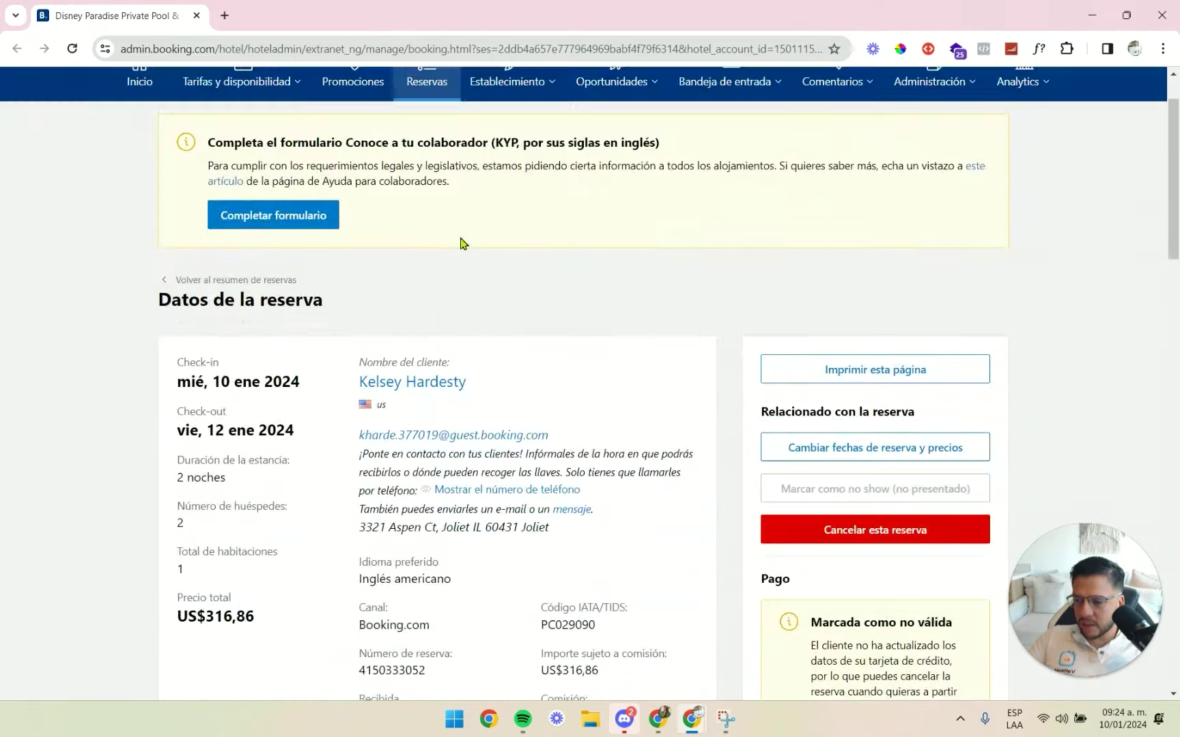
pyautogui.scroll(-1, 409, 303)
pyautogui.scroll(3, 505, 318)
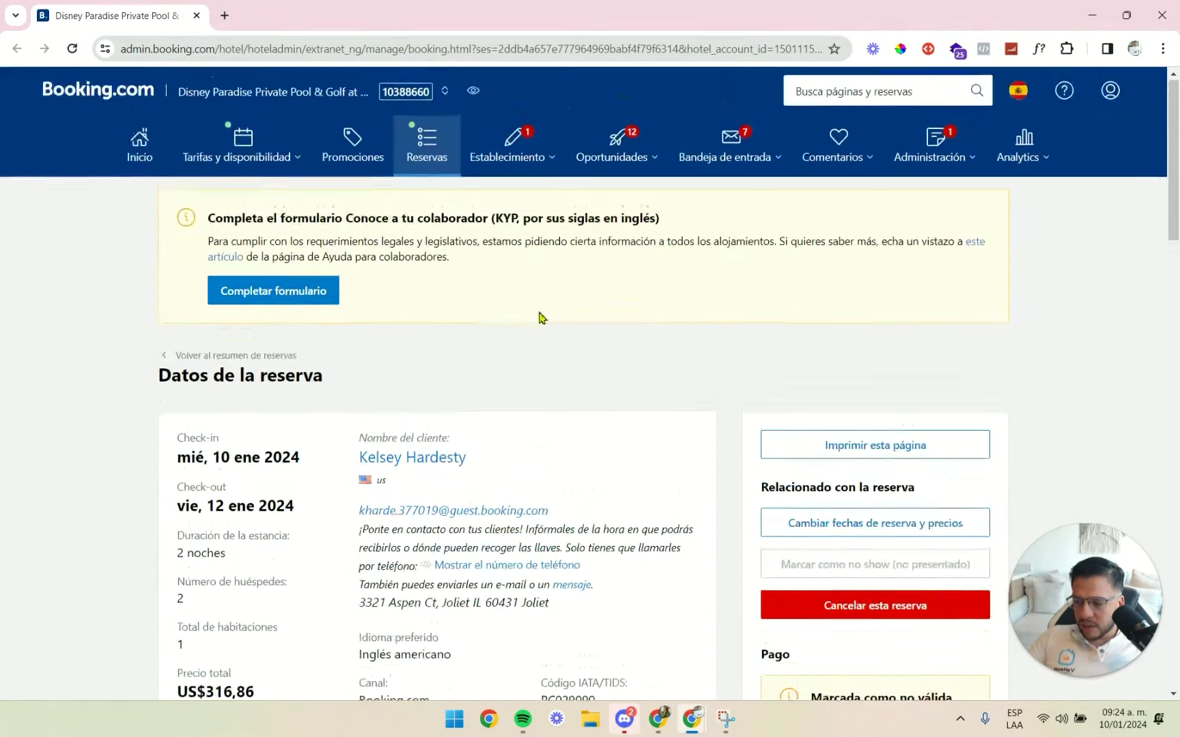
pyautogui.scroll(-5, 741, 429)
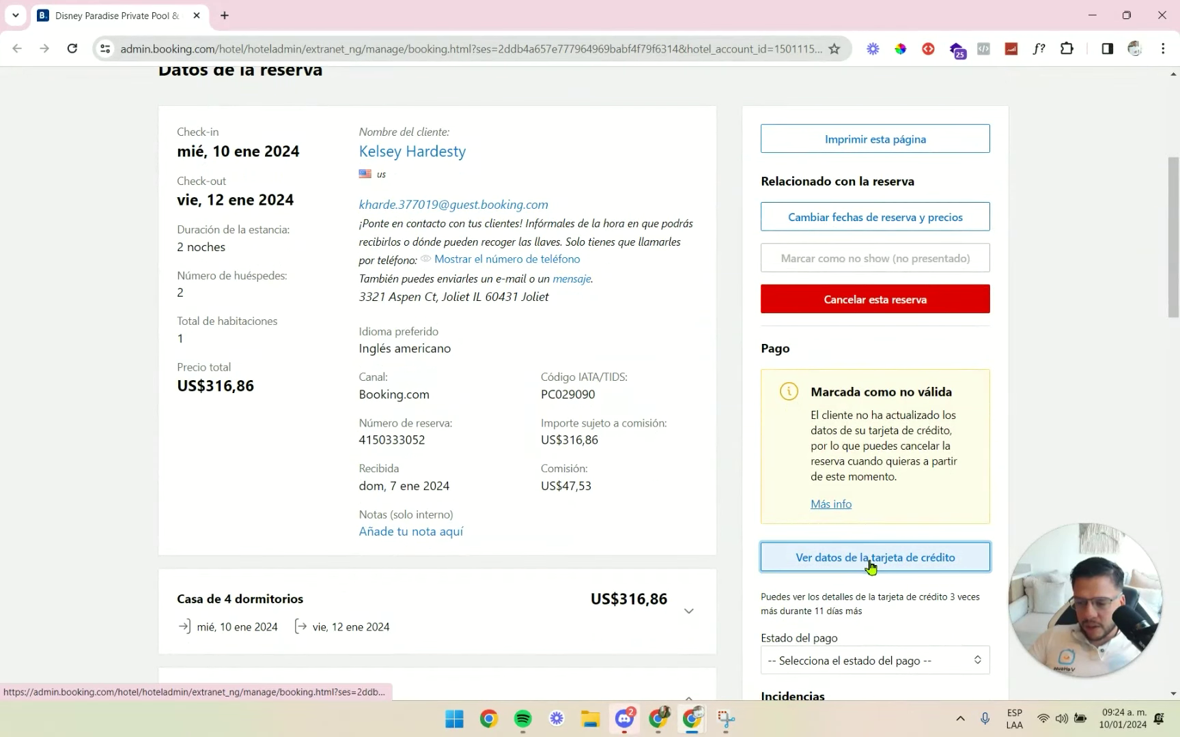
pyautogui.hotkey('alt', 'Tab')
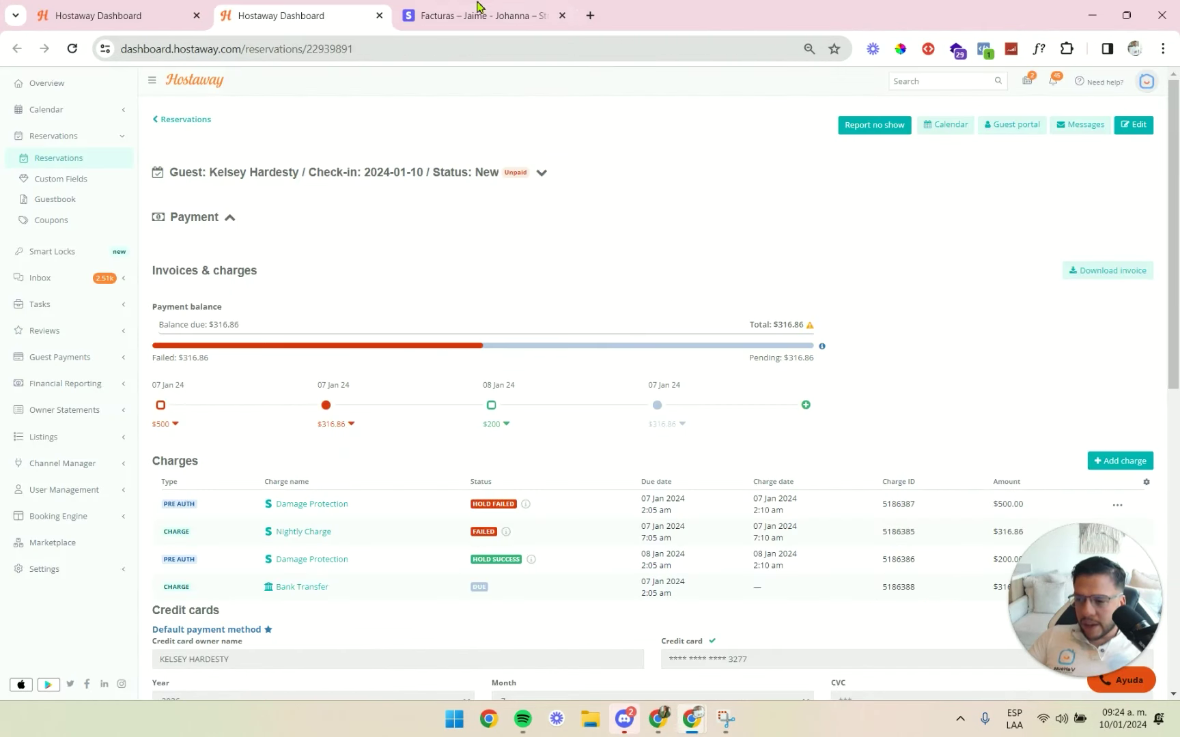
# Switch Stripe to the Vahouse account, listing its roughly 50 draft, paid and overdue invoices.
pyautogui.click(478, 14)
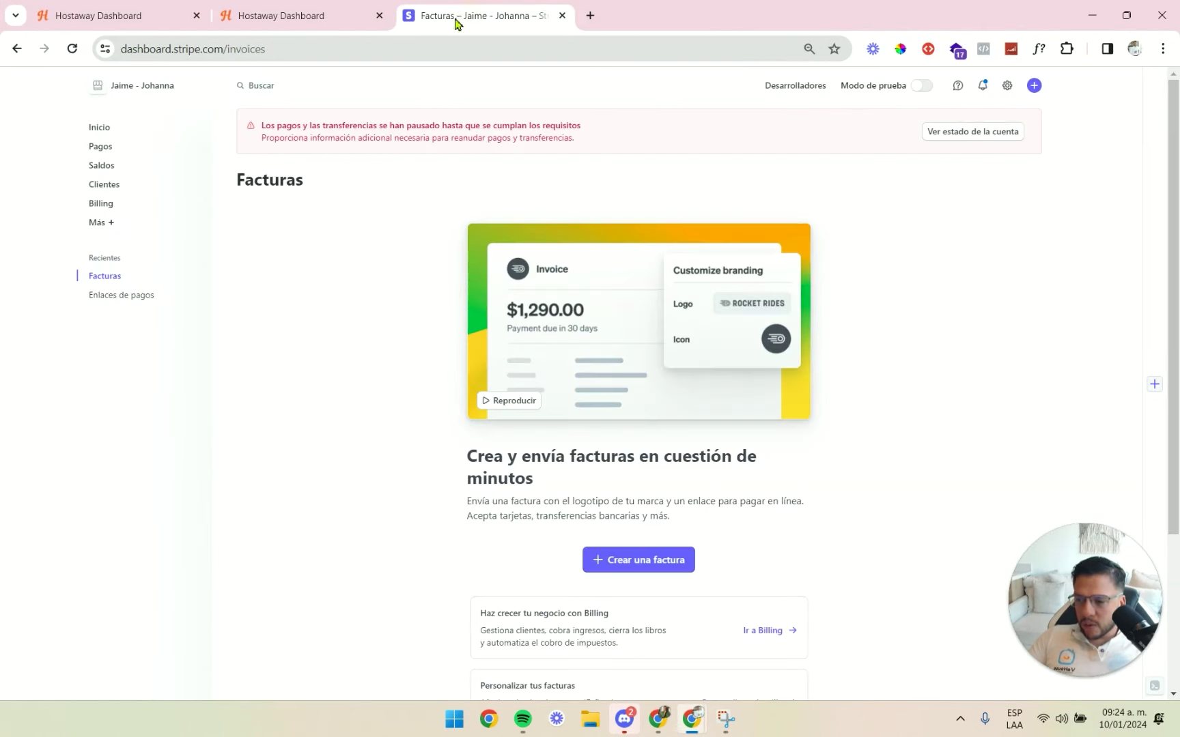
pyautogui.click(170, 95)
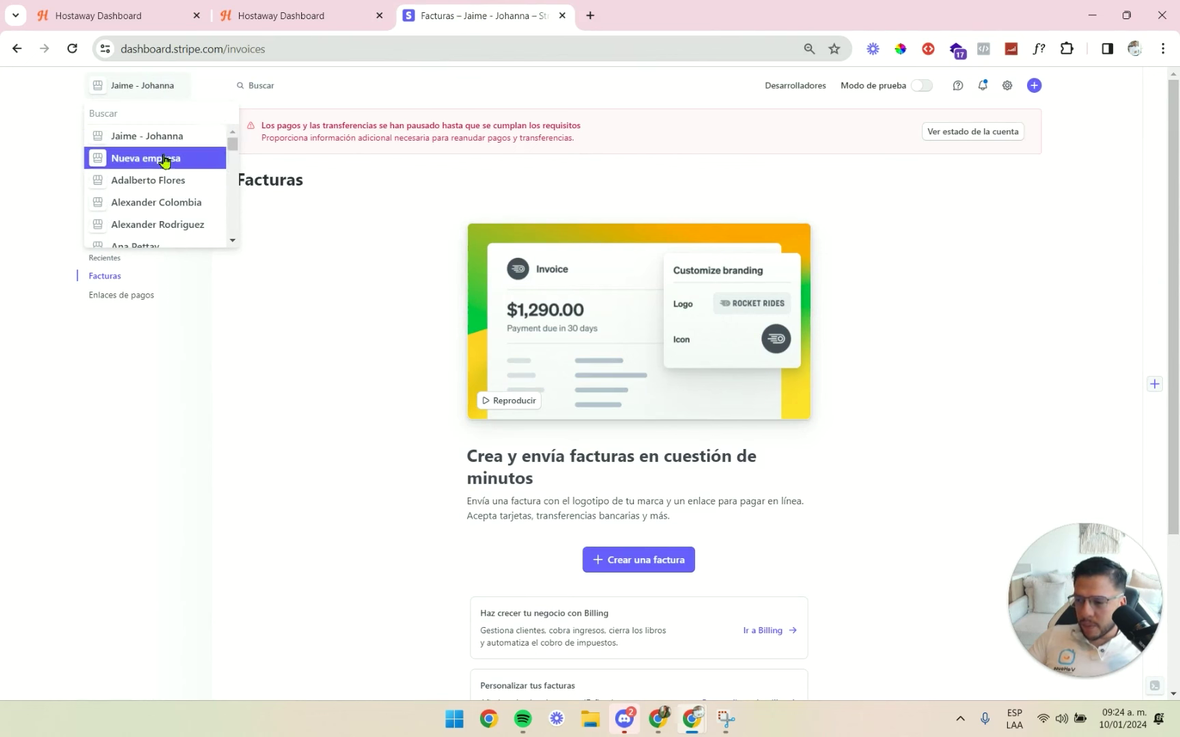
pyautogui.scroll(-8, 168, 169)
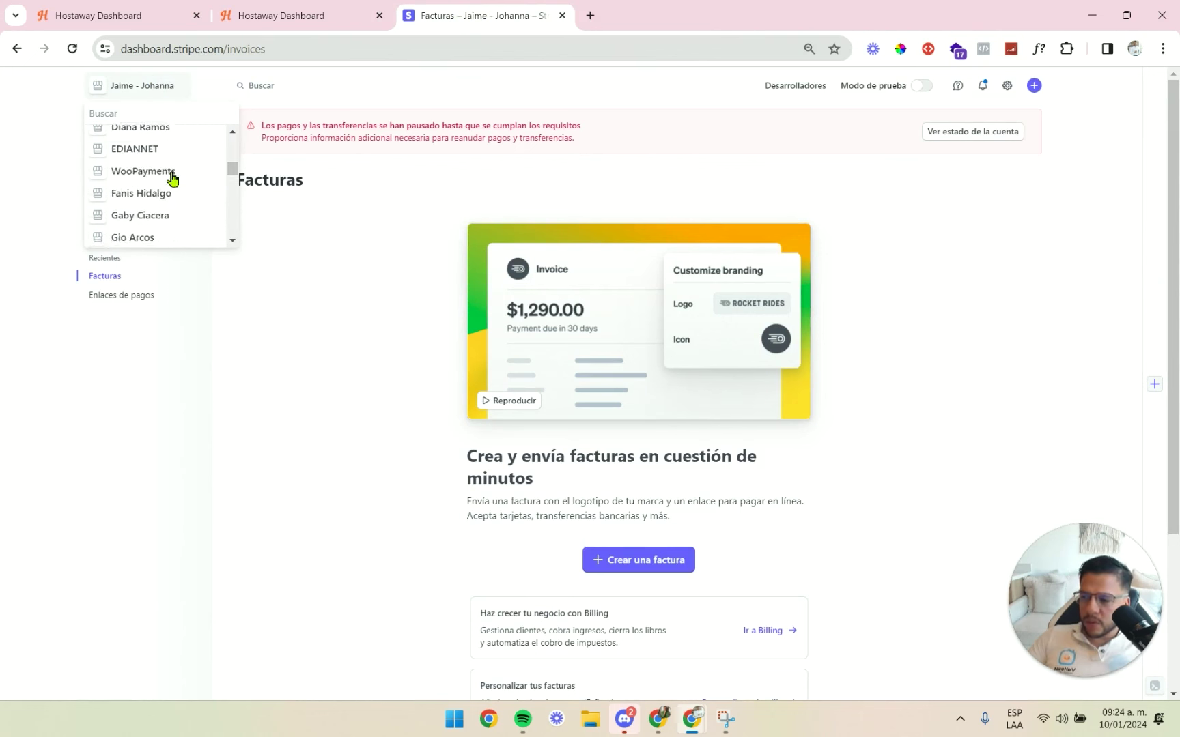
pyautogui.scroll(-10, 176, 172)
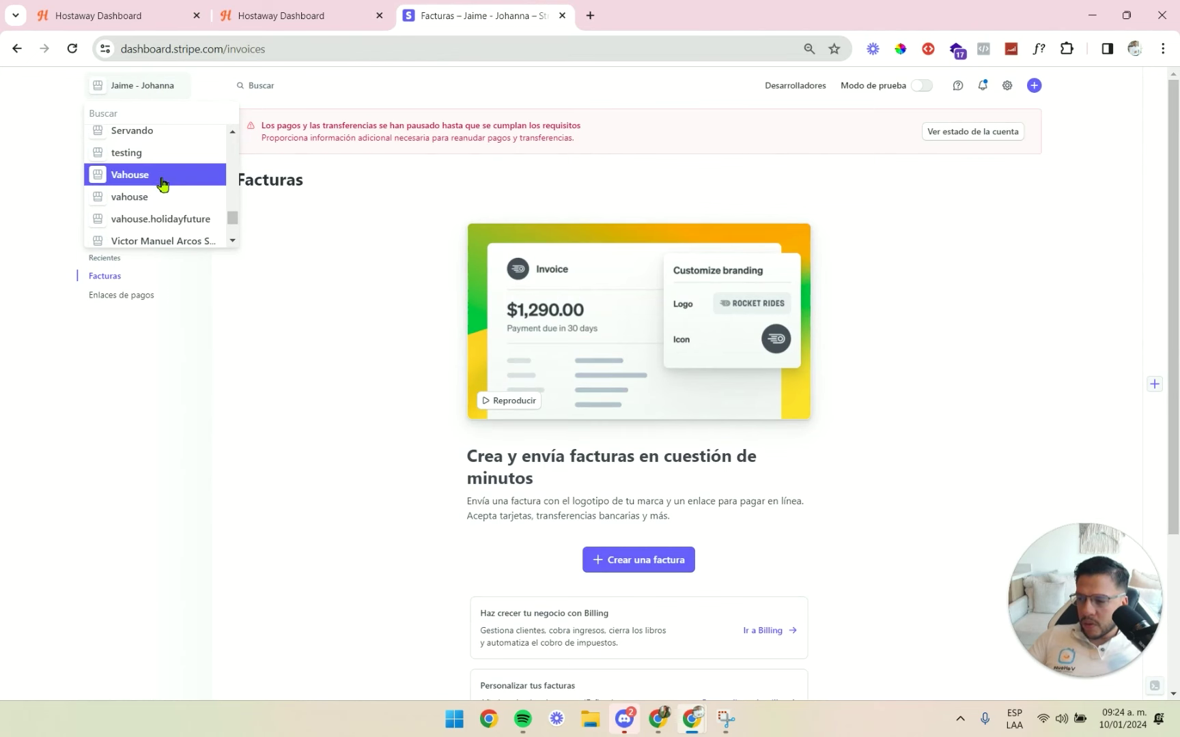
pyautogui.click(162, 176)
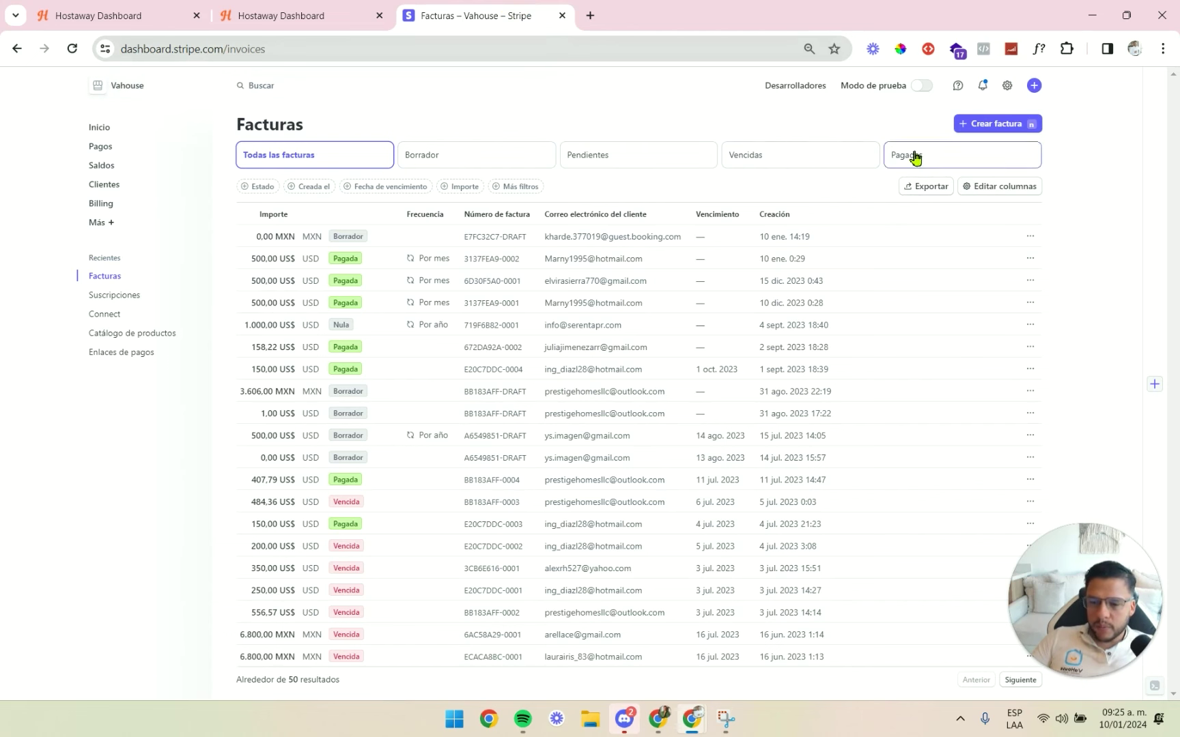
# Start a new invoice and paste the guest's name from Hostaway into the new-customer form.
pyautogui.click(1003, 130)
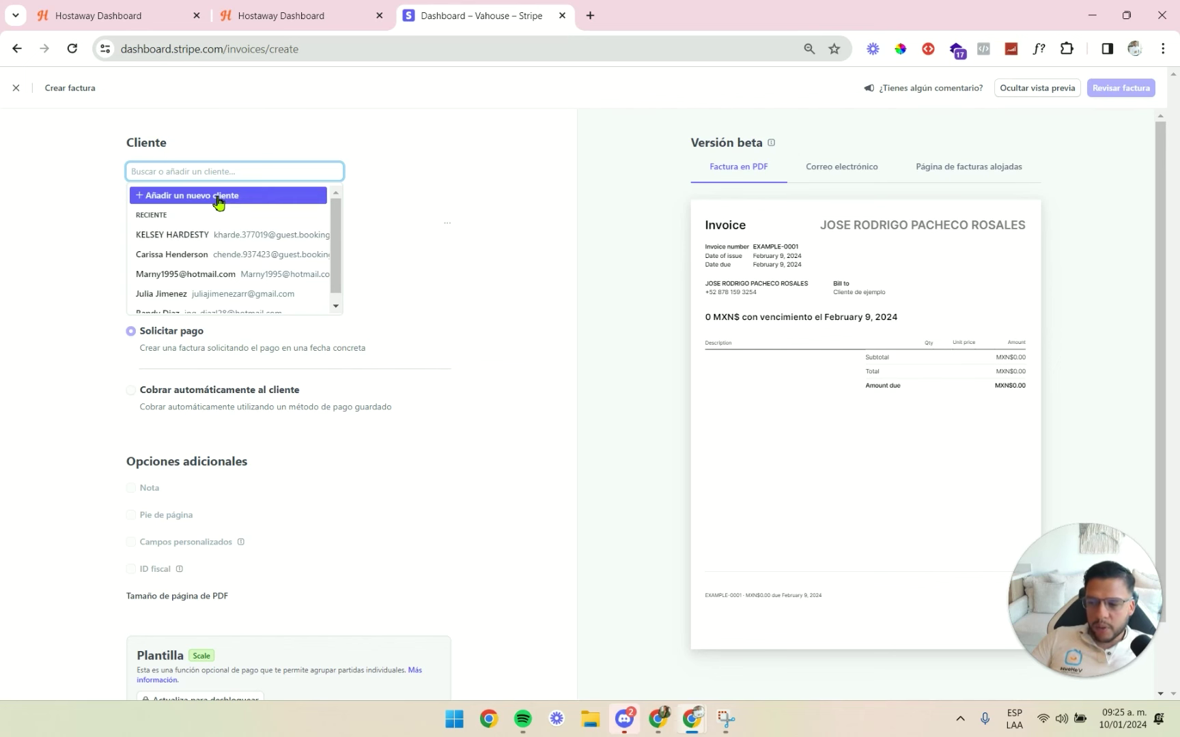
pyautogui.click(217, 198)
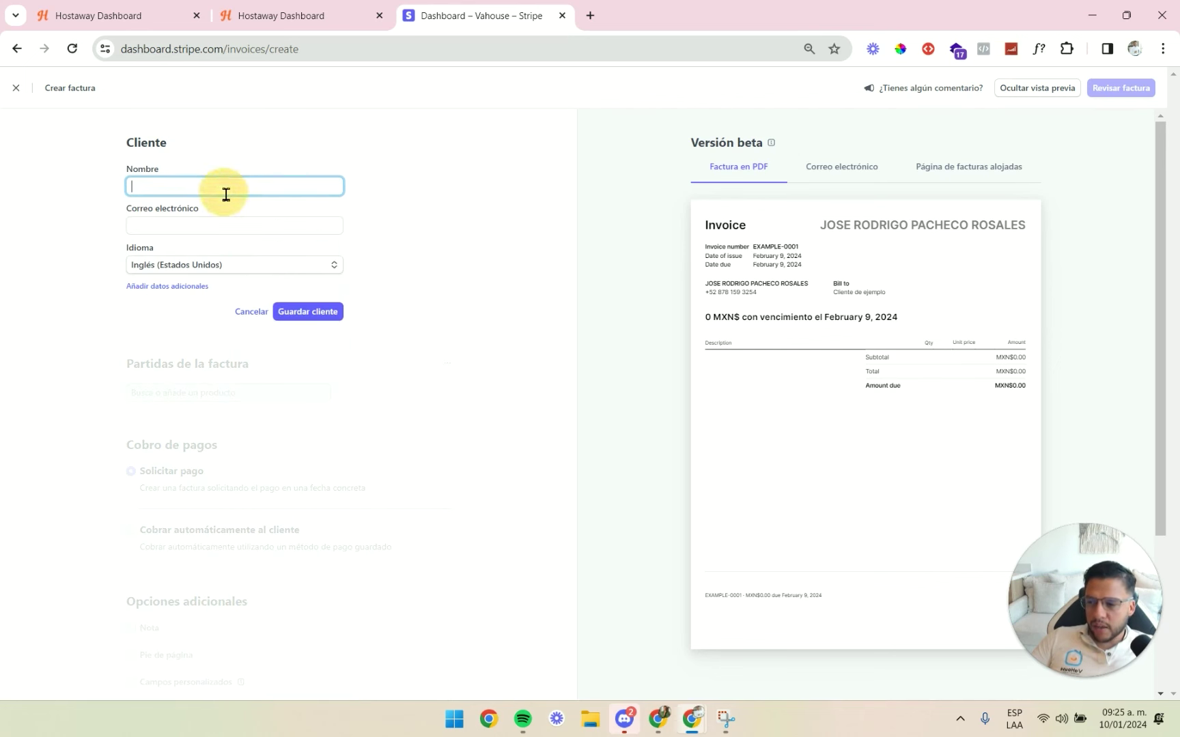
pyautogui.click(339, 8)
pyautogui.click(288, 182)
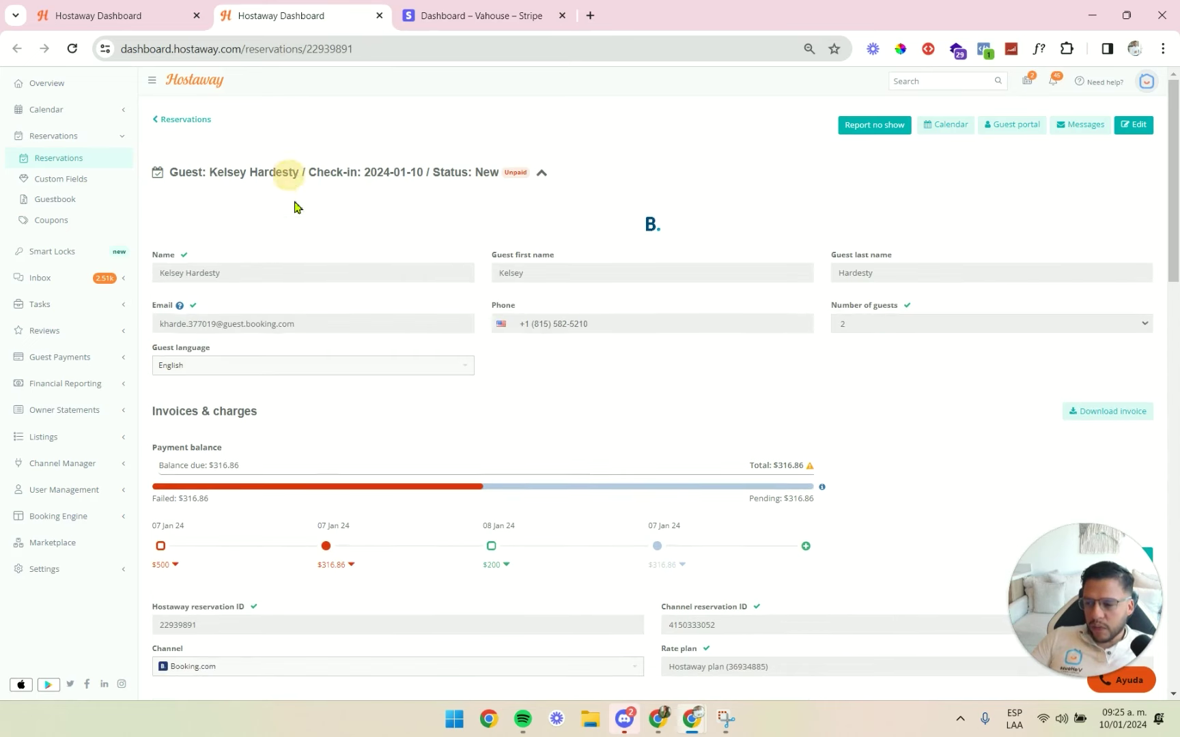
pyautogui.moveTo(254, 273); pyautogui.dragTo(146, 270)
pyautogui.hotkey('ctrl', 'c')
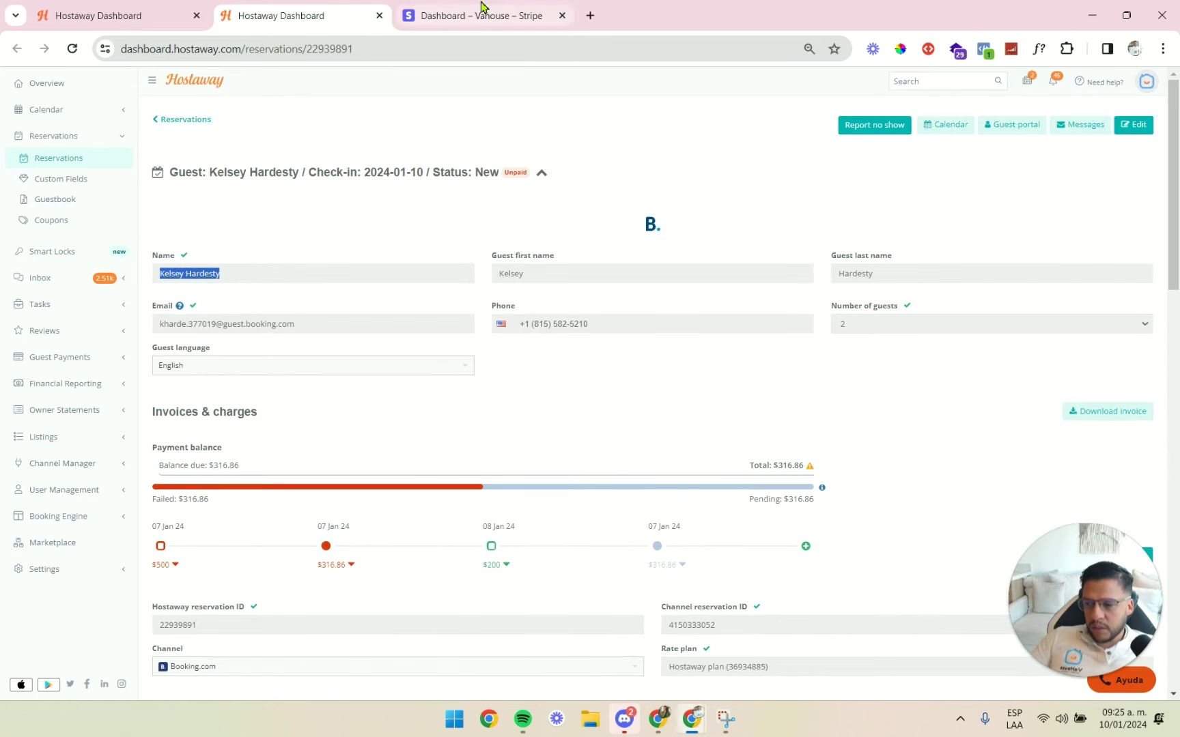
pyautogui.click(471, 15)
pyautogui.click(206, 183)
pyautogui.hotkey('ctrl', 'v')
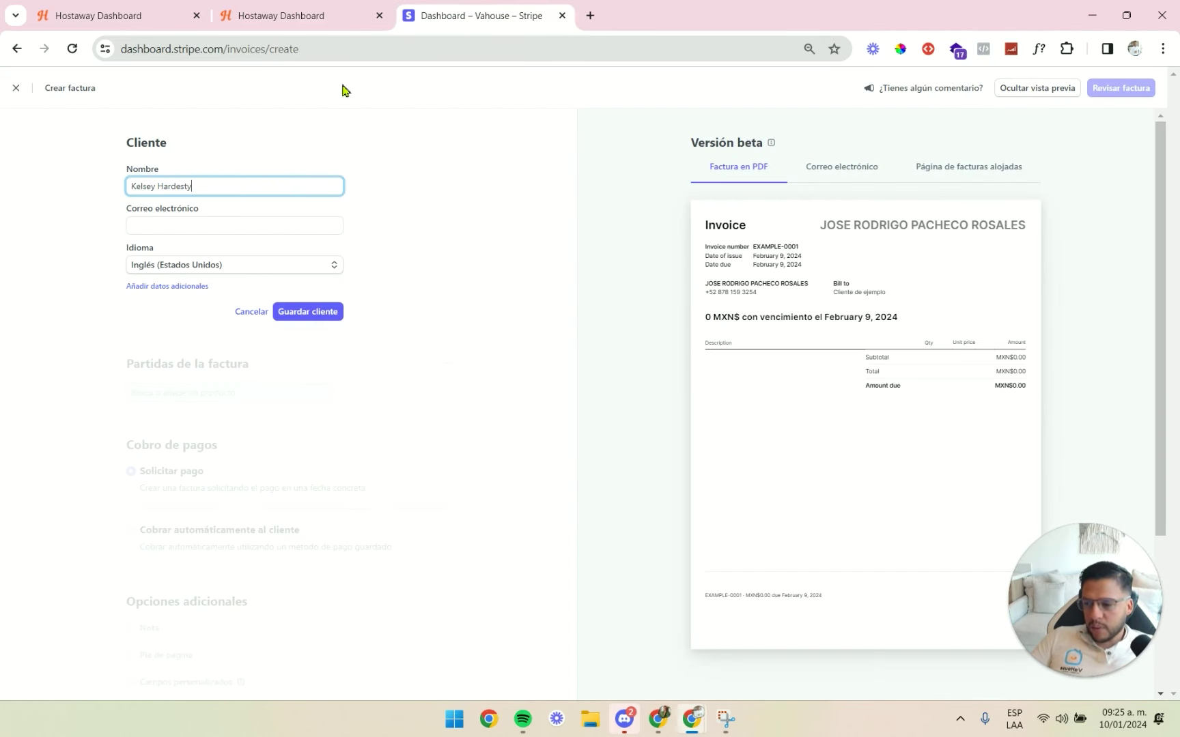
# Copy the guest's e-mail address from Hostaway into the new-customer form.
pyautogui.click(328, 15)
pyautogui.moveTo(291, 320); pyautogui.dragTo(159, 321)
pyautogui.hotkey('ctrl', 'c')
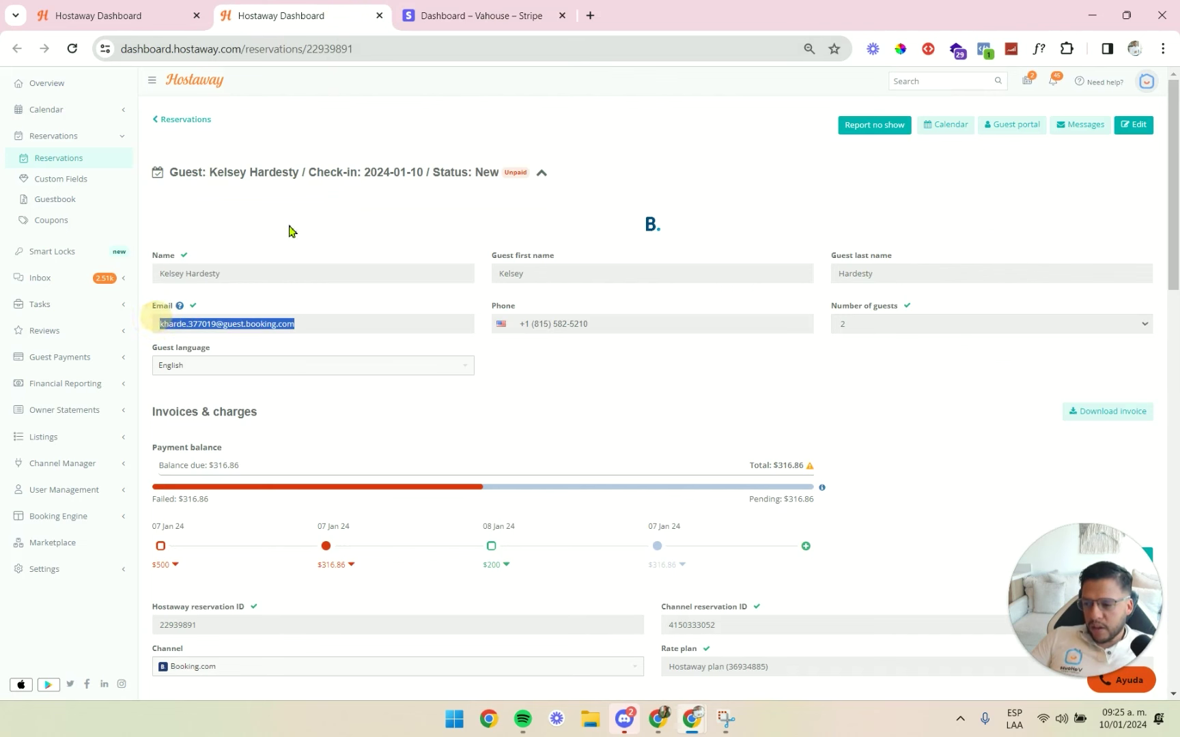
pyautogui.click(478, 13)
pyautogui.click(205, 231)
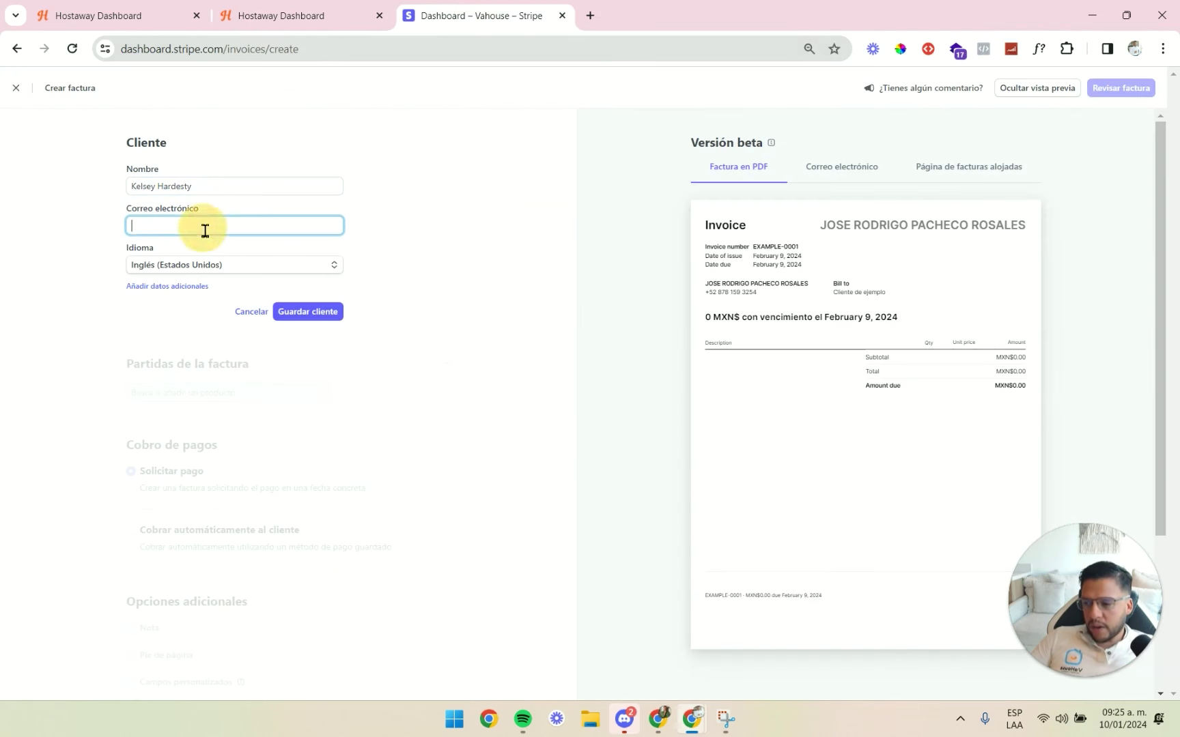
pyautogui.hotkey('ctrl', 'v')
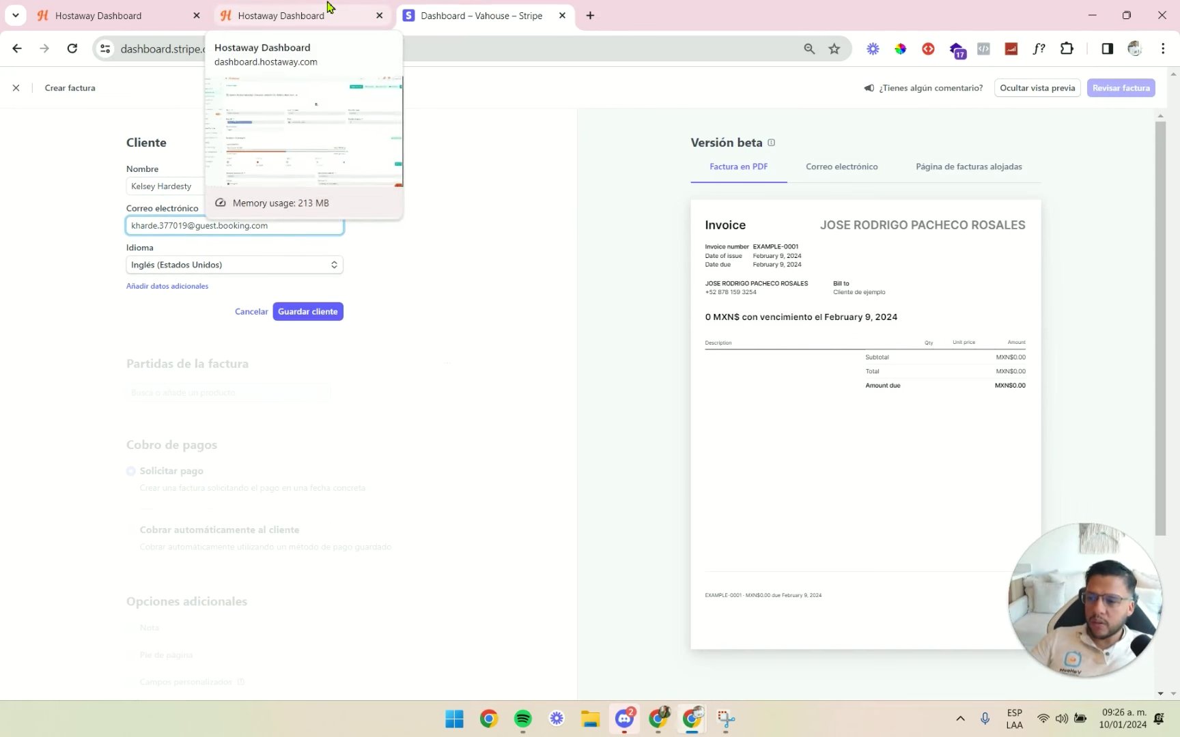
# Pick the Booking.com guest as client and set 'Cobrar automáticamente al cliente' with a saved card.
pyautogui.click(251, 311)
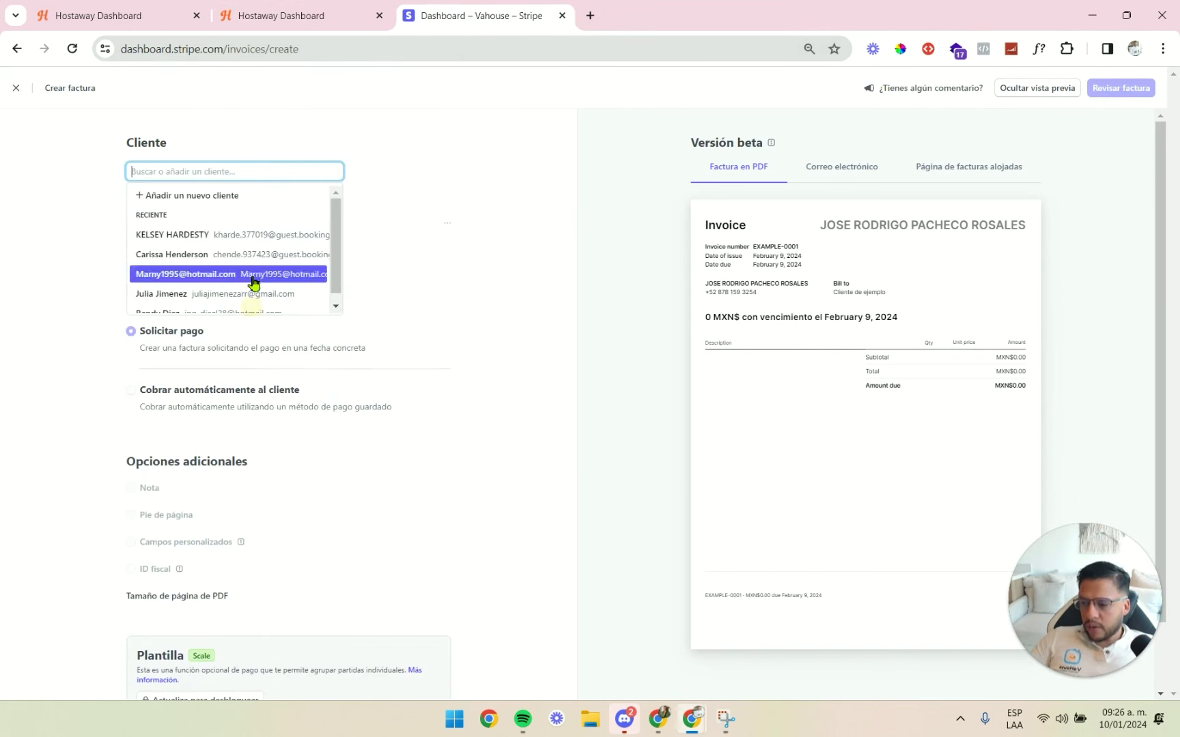
pyautogui.click(240, 236)
pyautogui.scroll(-1, 321, 362)
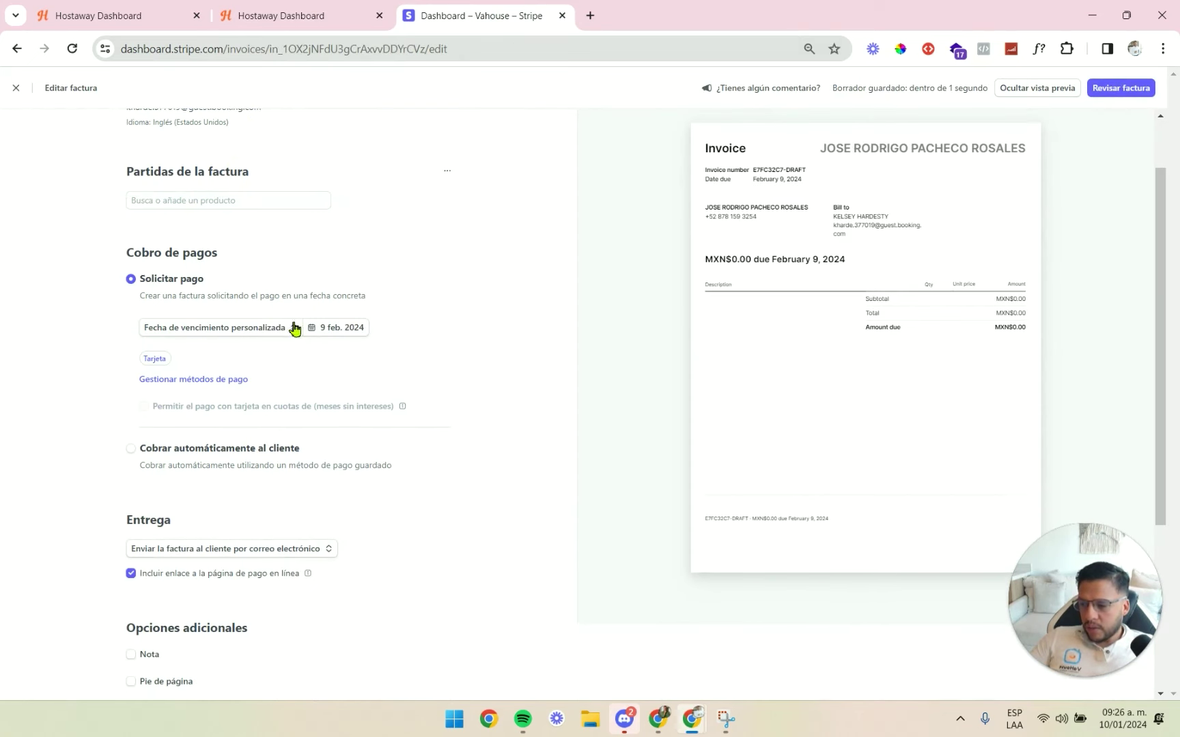
pyautogui.scroll(-1, 193, 412)
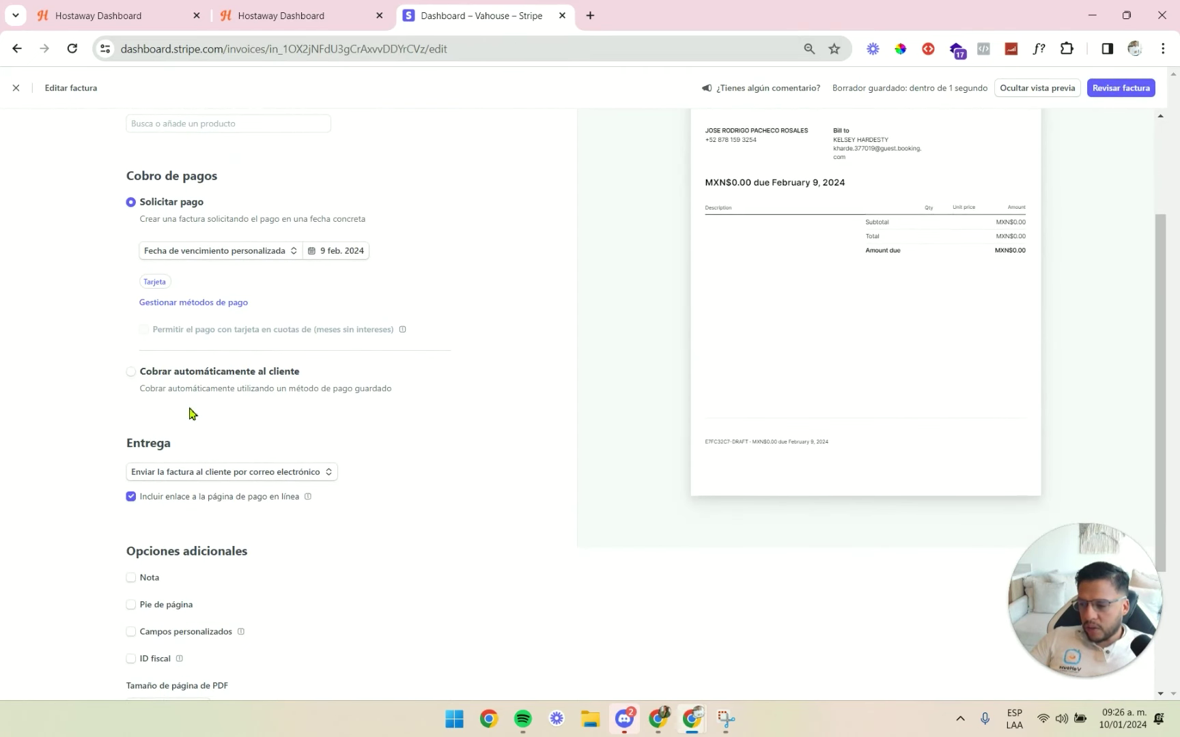
pyautogui.click(131, 378)
pyautogui.click(211, 307)
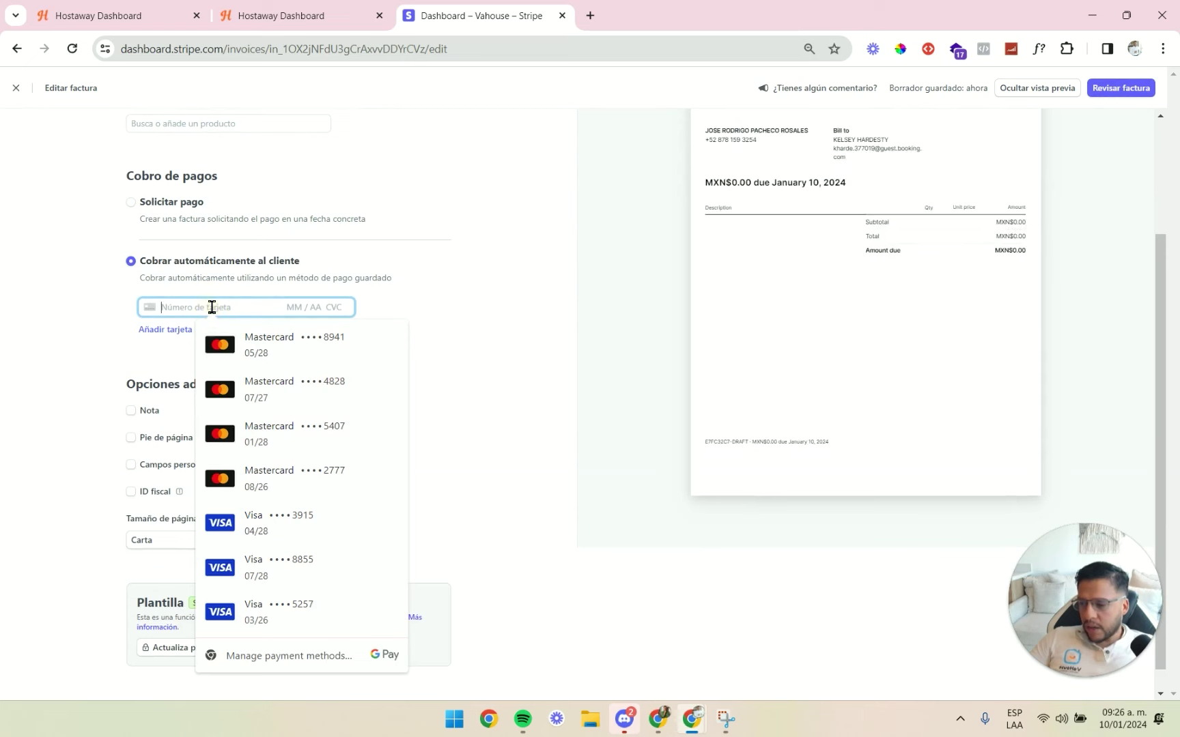
pyautogui.click(421, 305)
# Open the reservation's 'Ver datos de la tarjeta de crédito' page and dock it as a browser tab.
pyautogui.hotkey('alt', 'Tab')
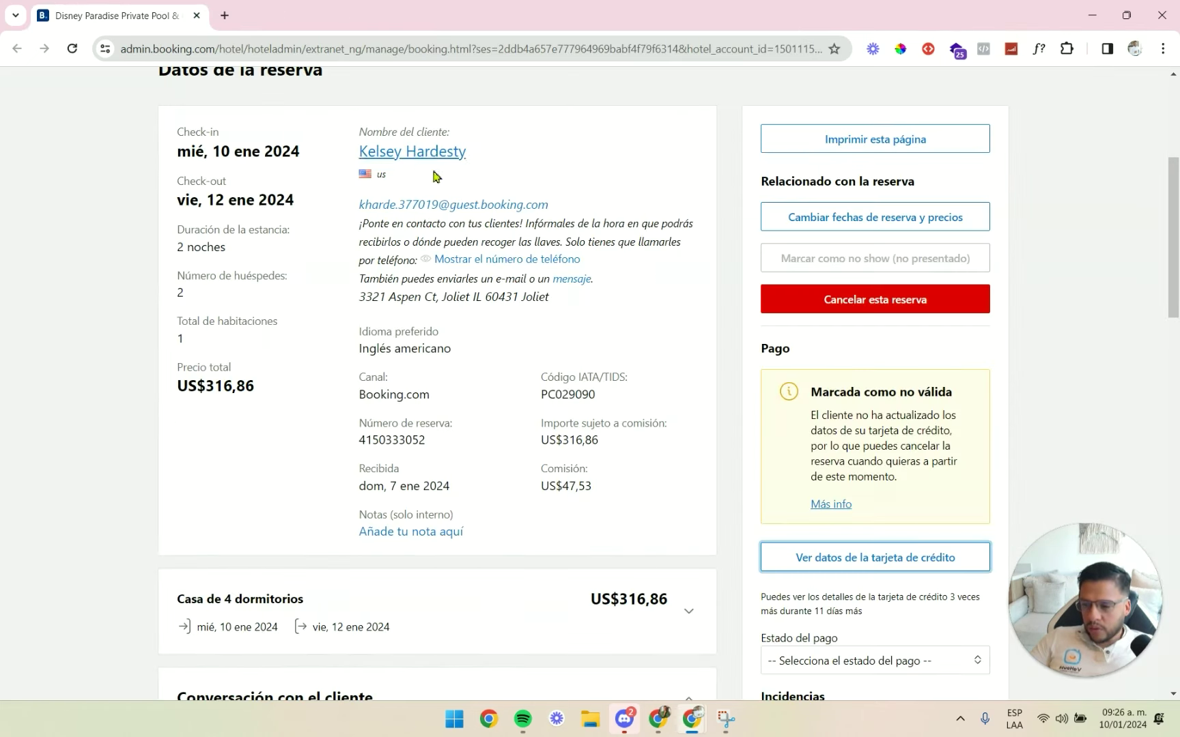
pyautogui.scroll(-1, 921, 485)
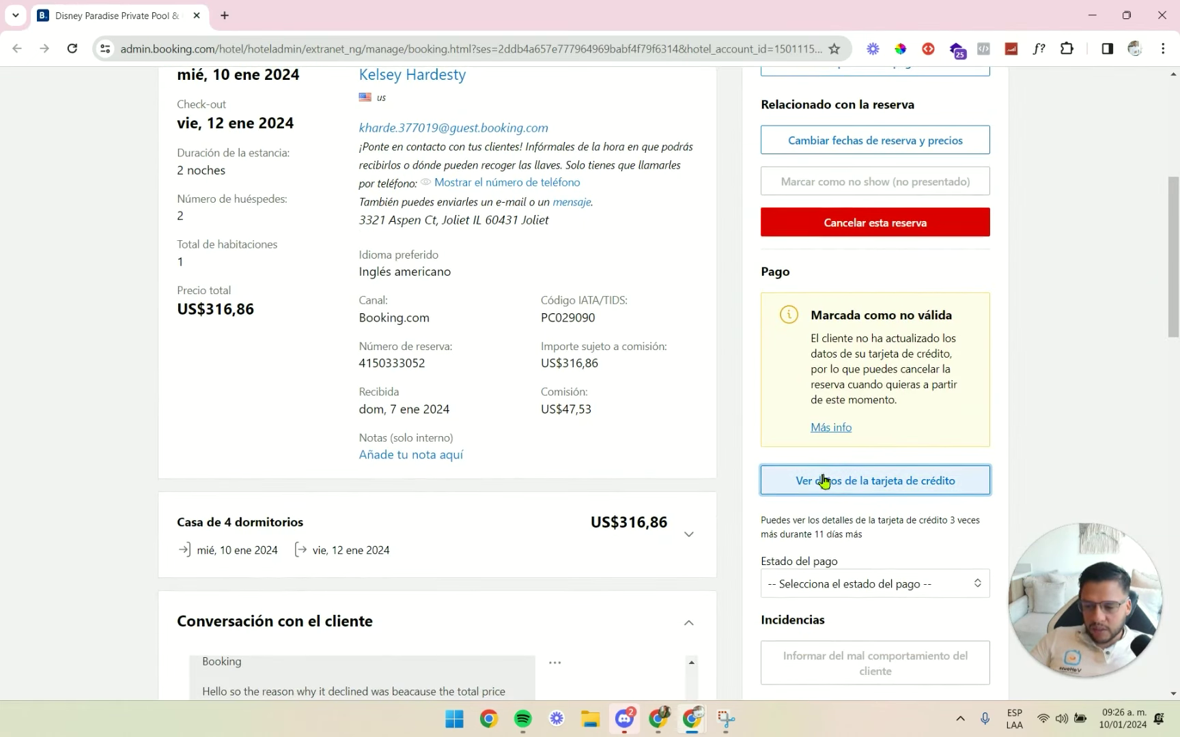
pyautogui.click(851, 486)
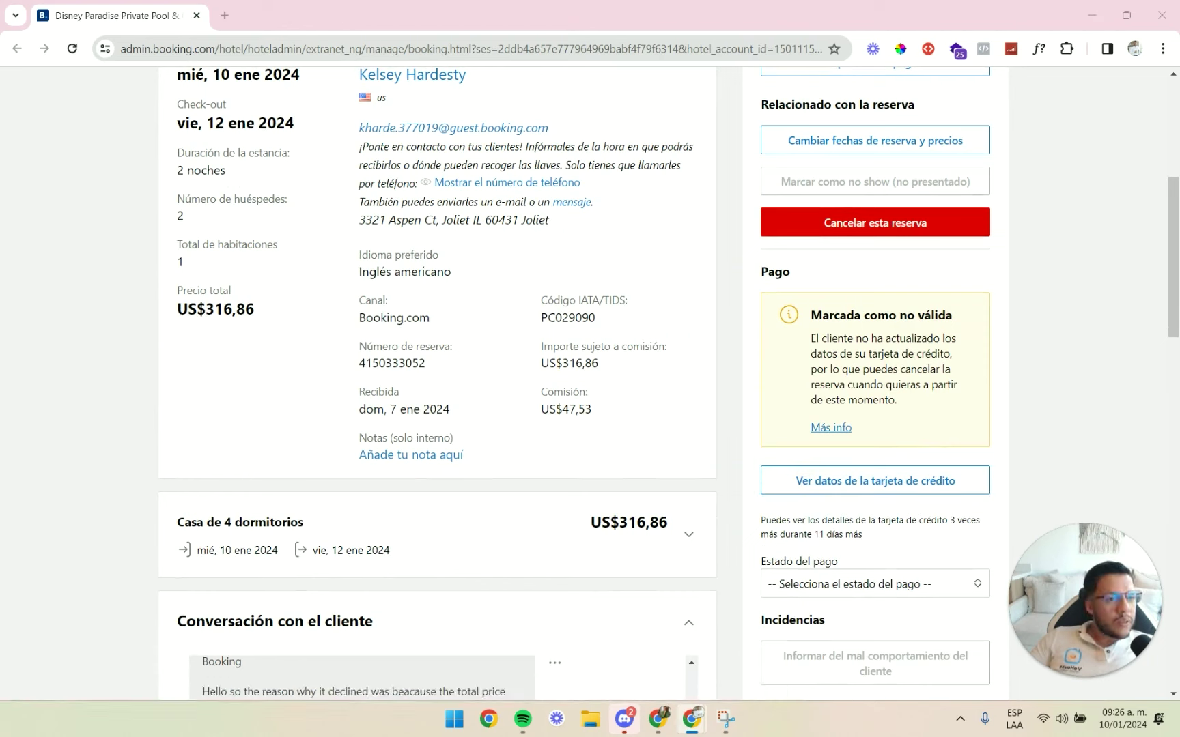
pyautogui.moveTo(416, 242); pyautogui.dragTo(644, 40)
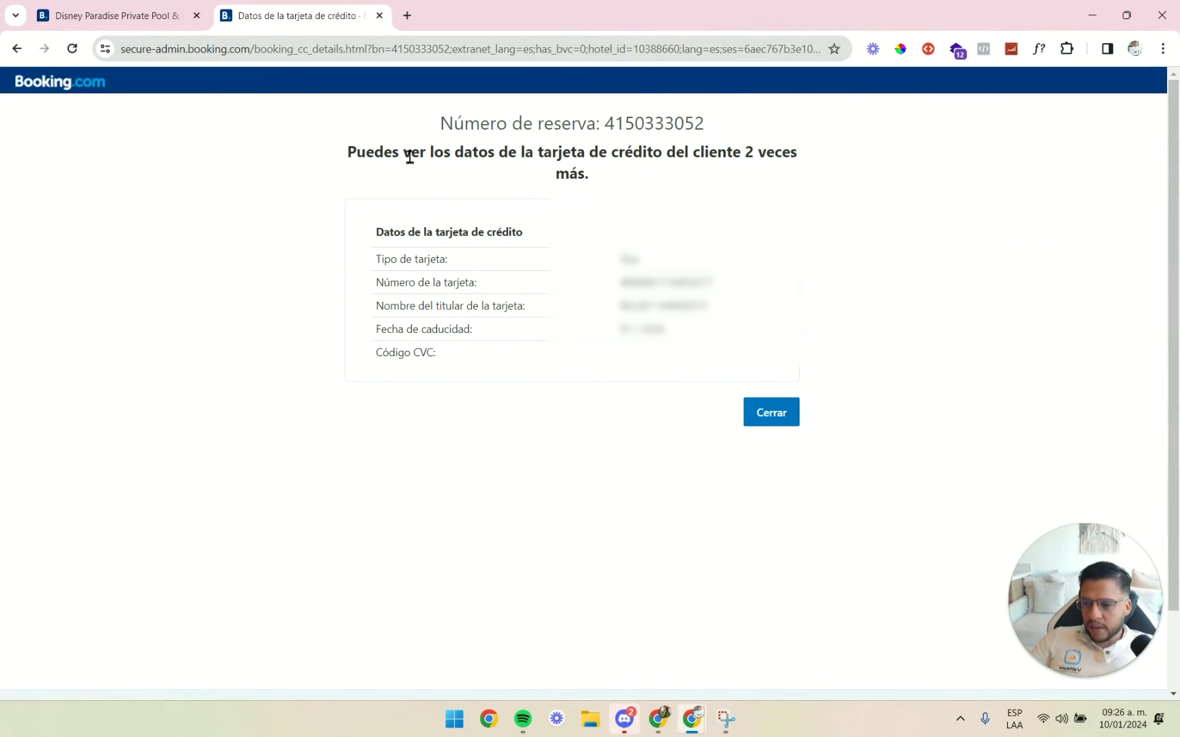
# Check the note that the guest's card can be viewed 2 more times.
pyautogui.click(83, 7)
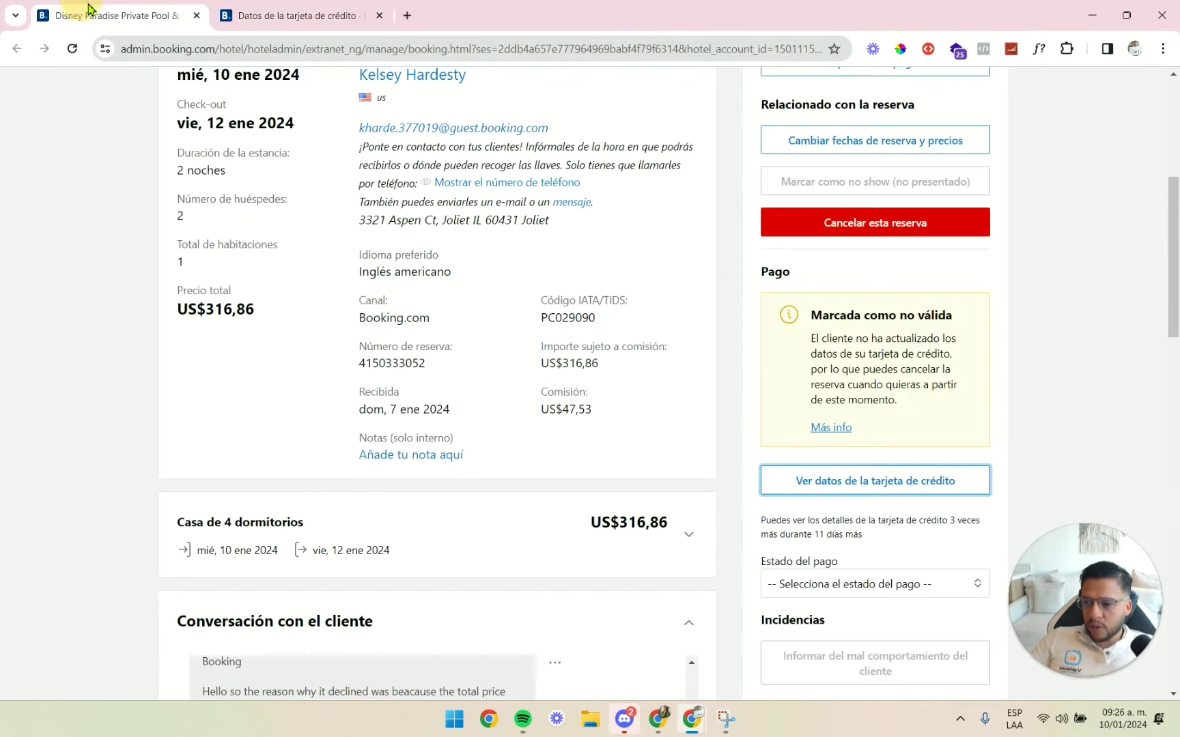
pyautogui.click(873, 478)
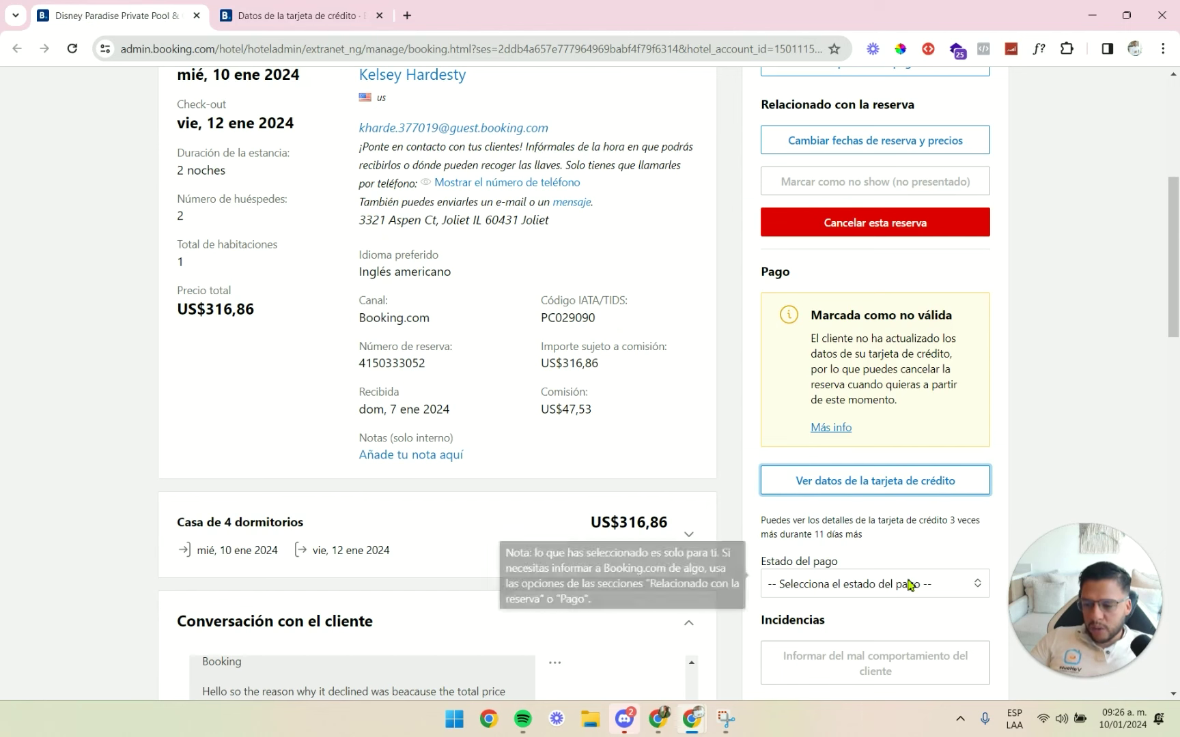
pyautogui.moveTo(783, 519); pyautogui.dragTo(966, 521)
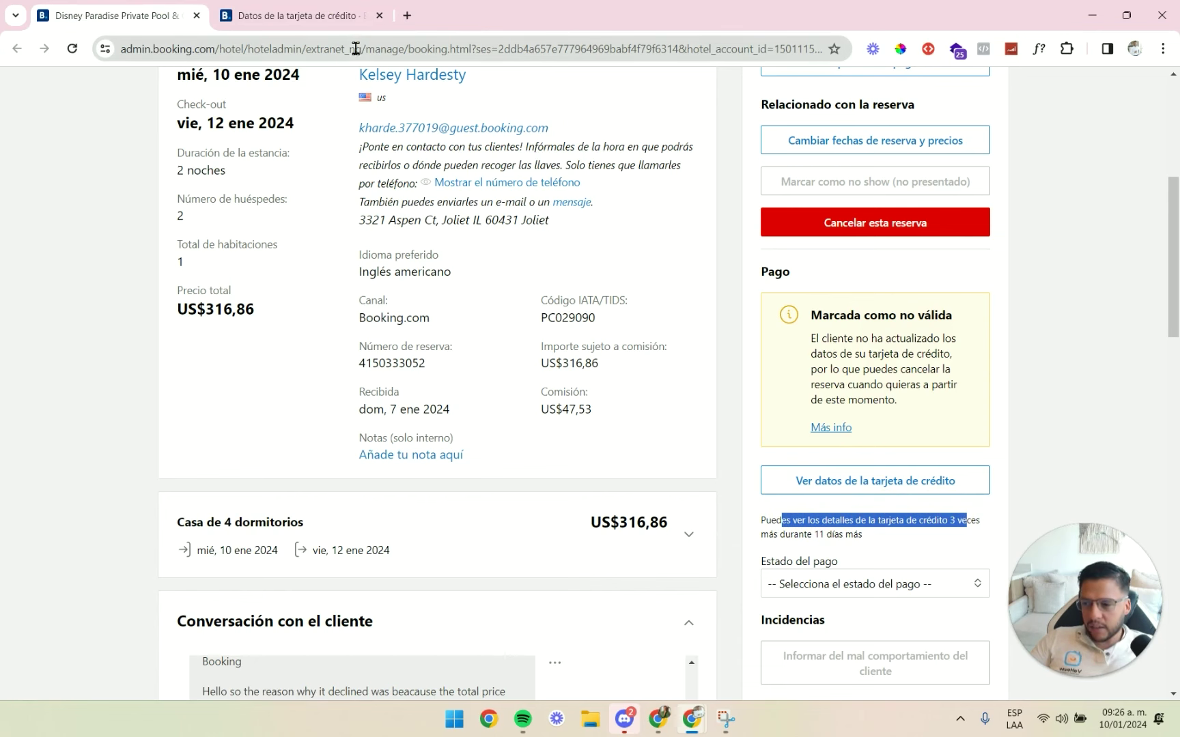
pyautogui.click(345, 10)
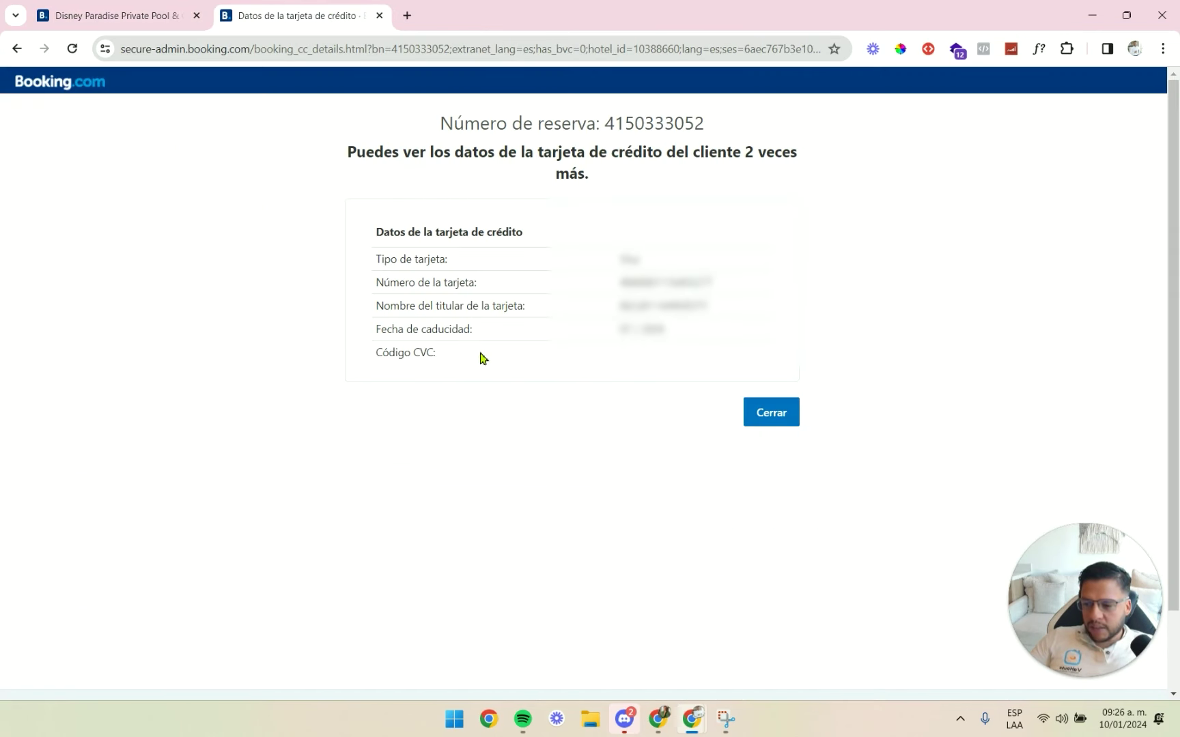
pyautogui.click(442, 358)
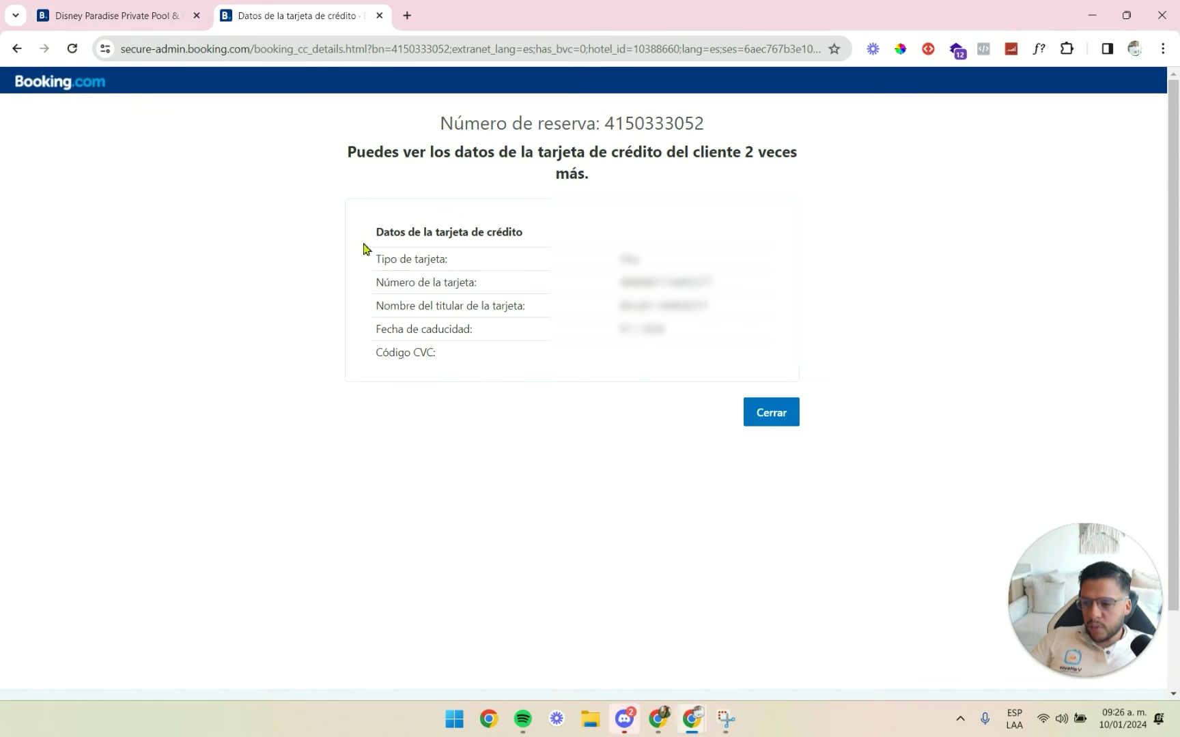
pyautogui.hotkey('alt', 'Tab')
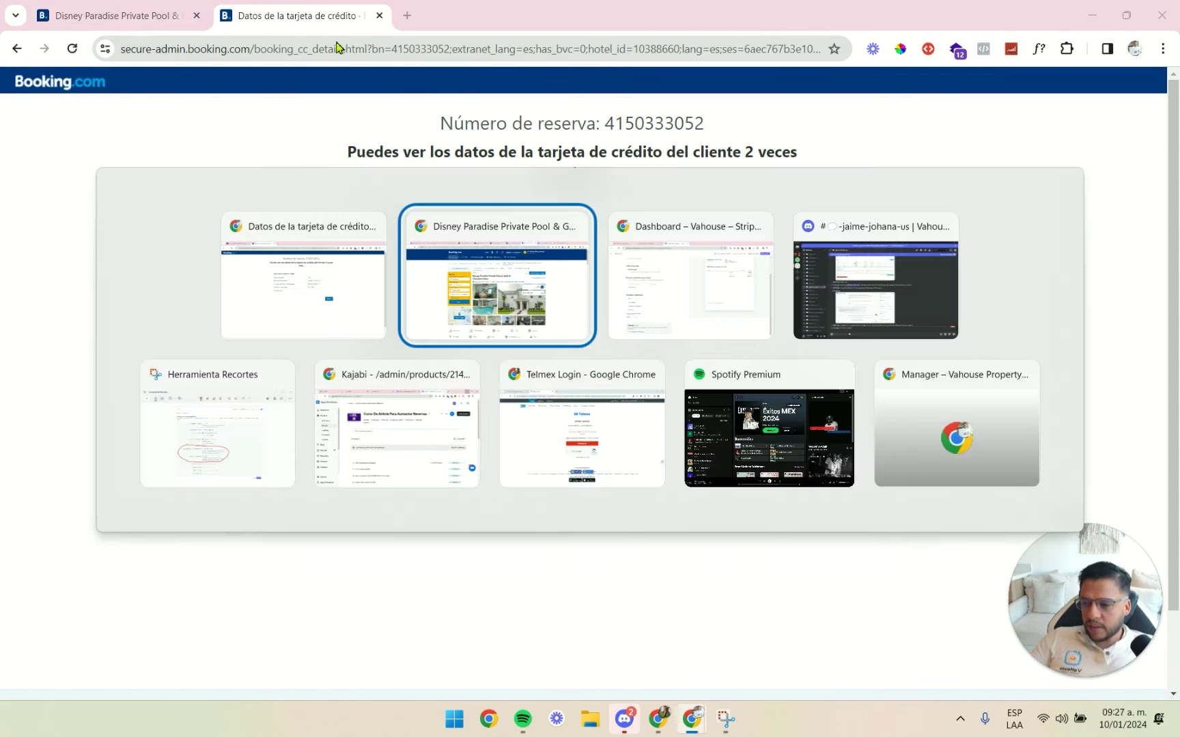
# Expand the Payment section of the guest's Hostaway reservation.
pyautogui.hotkey('alt', 'Tab')
pyautogui.click(321, 15)
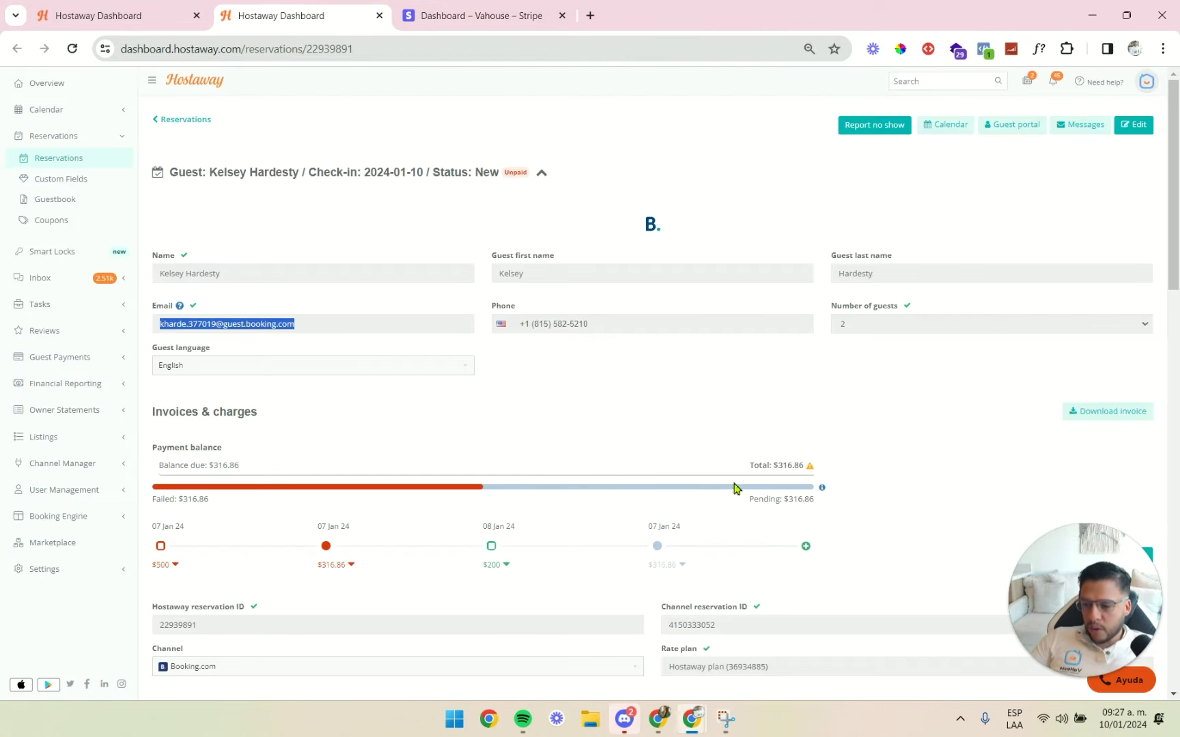
pyautogui.scroll(-5, 862, 437)
pyautogui.scroll(-10, 862, 437)
pyautogui.scroll(12, 914, 395)
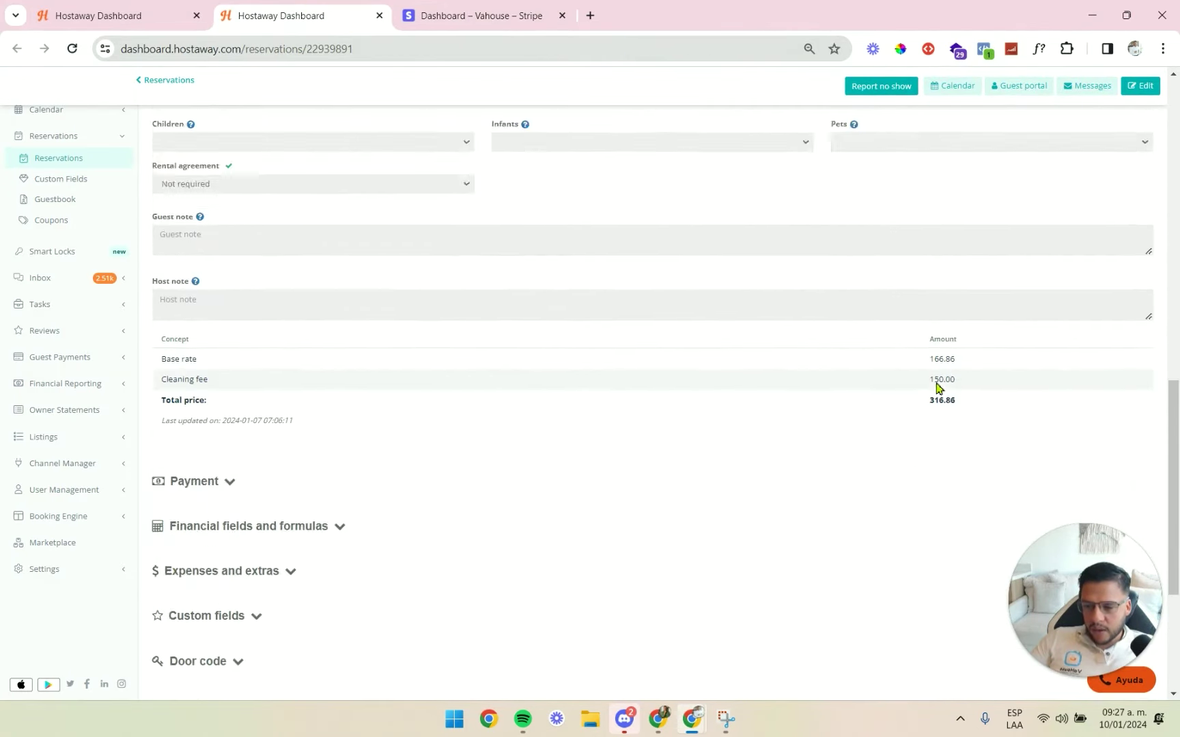
pyautogui.scroll(3, 968, 369)
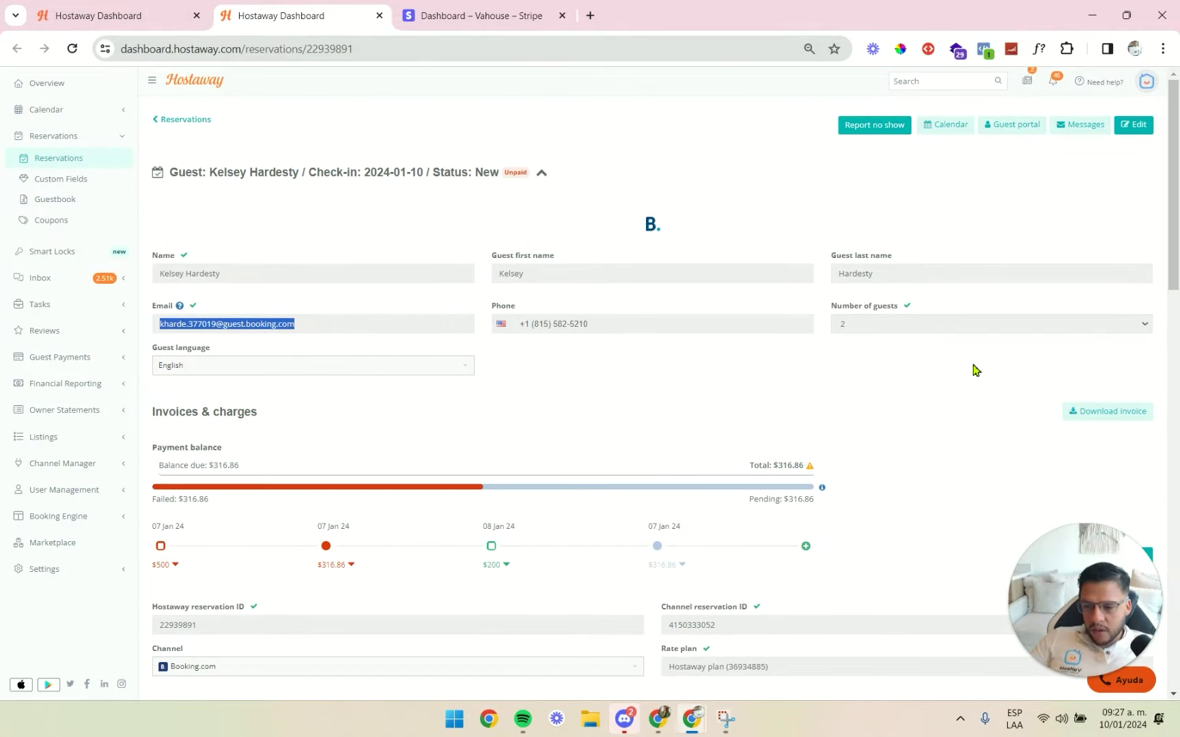
pyautogui.scroll(-10, 484, 355)
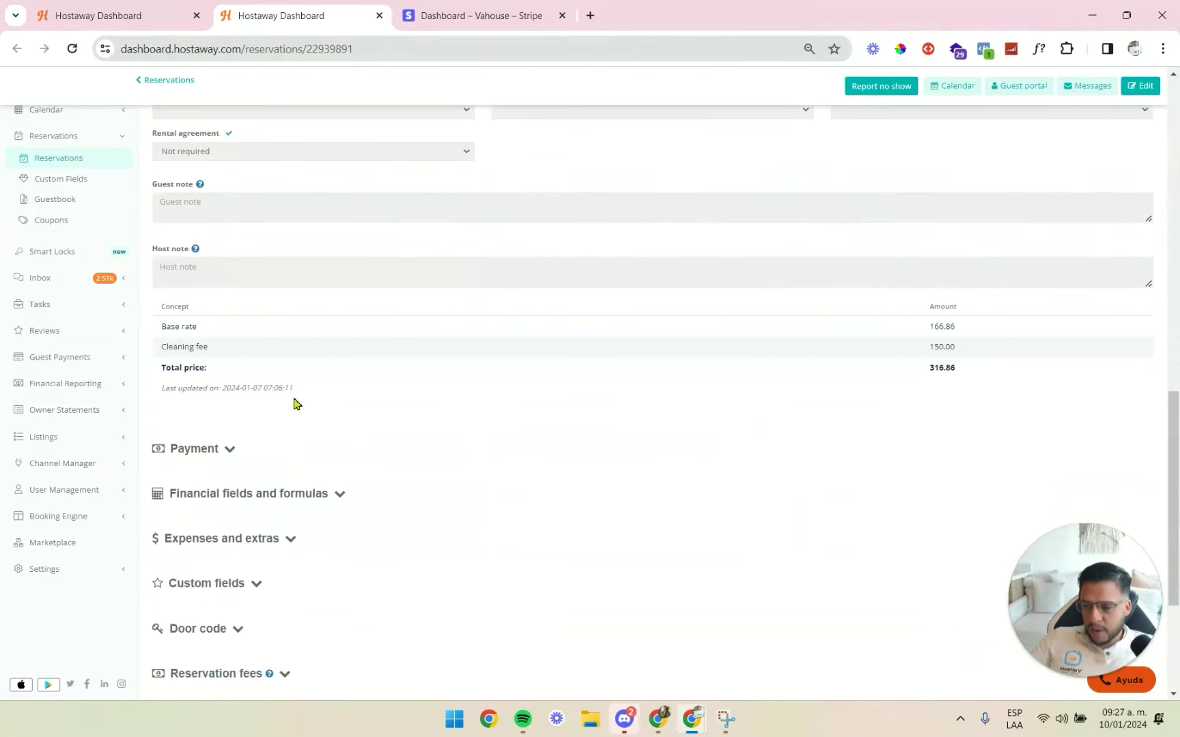
pyautogui.click(232, 447)
# Reveal the saved card's payment method and its Stripe customer ID.
pyautogui.scroll(4, 990, 333)
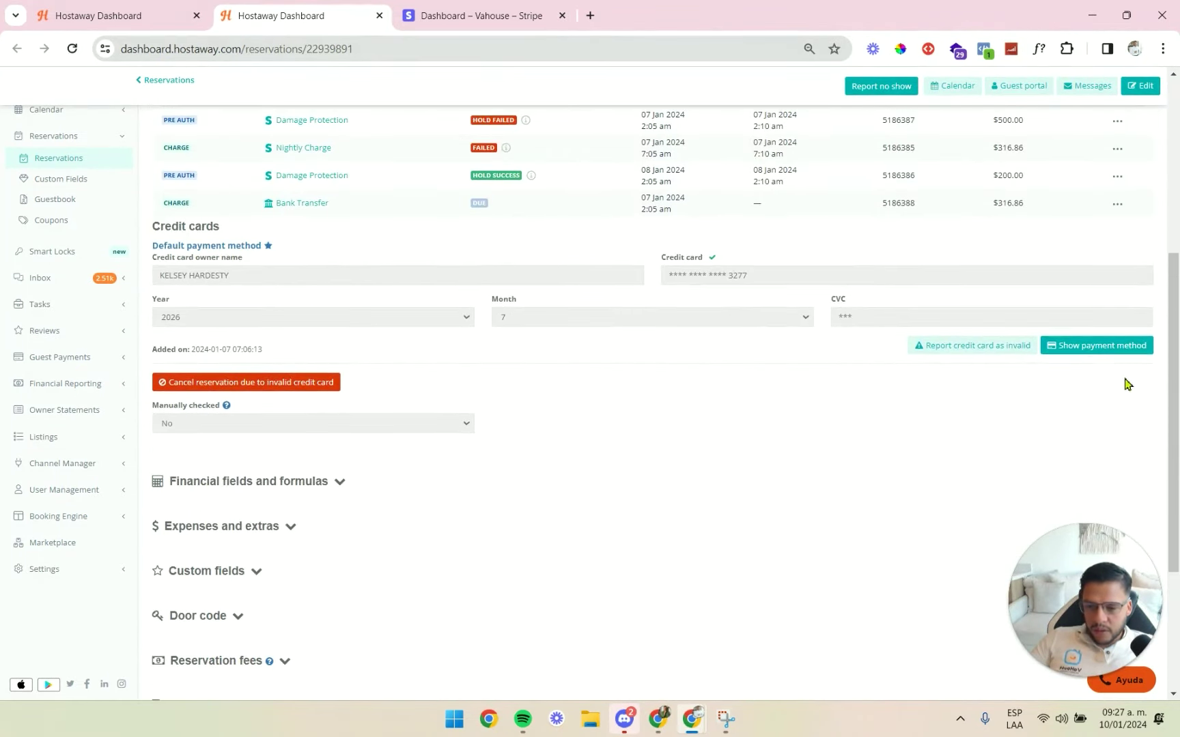
pyautogui.scroll(1, 1065, 464)
pyautogui.scroll(-1, 1102, 471)
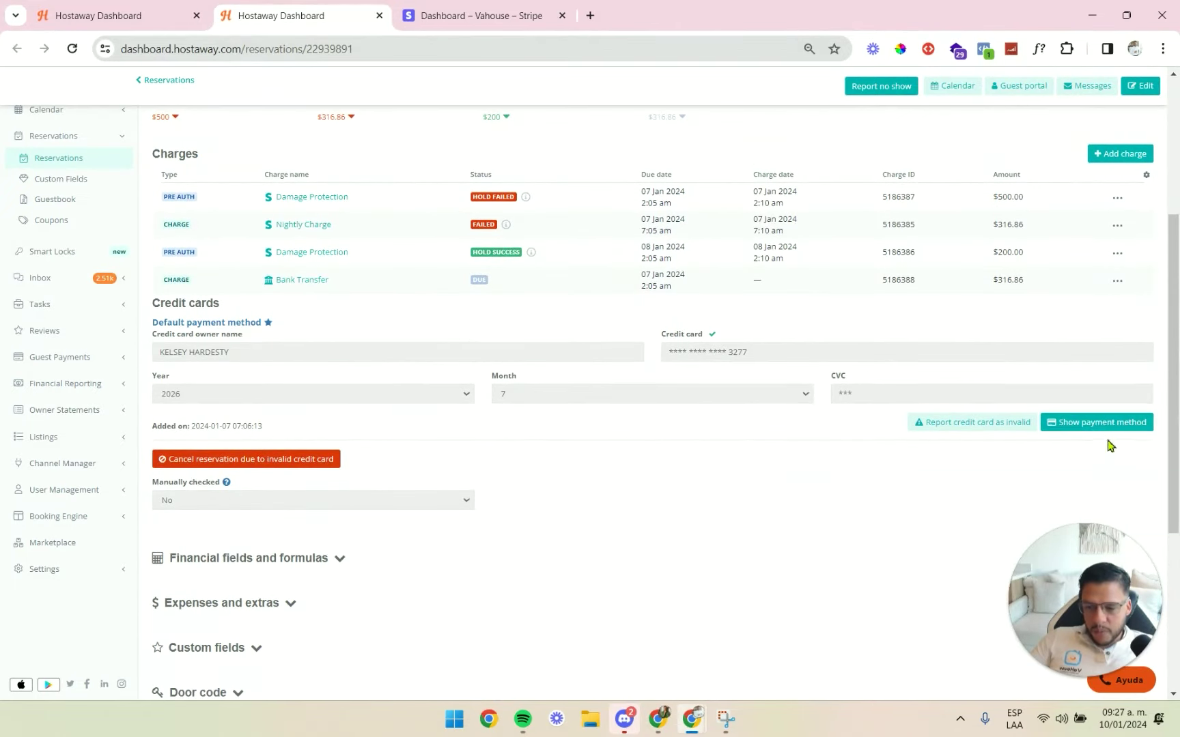
pyautogui.click(1106, 424)
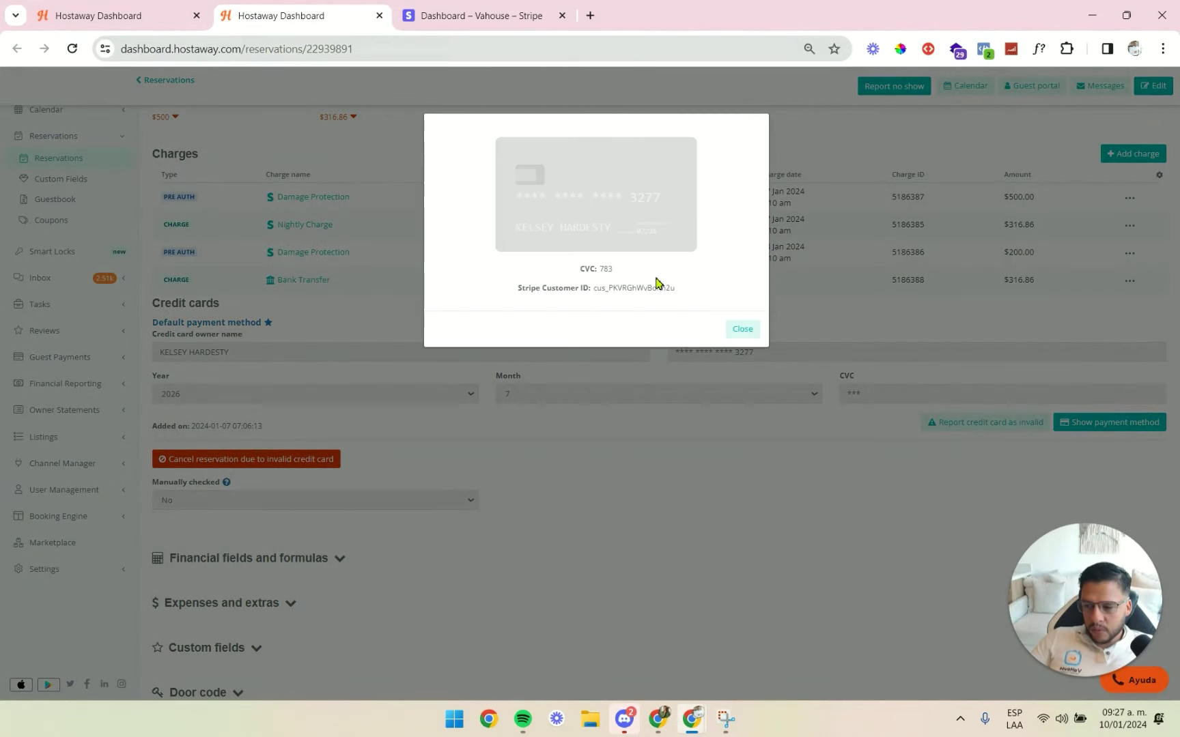
pyautogui.doubleClick(605, 269)
pyautogui.click(633, 276)
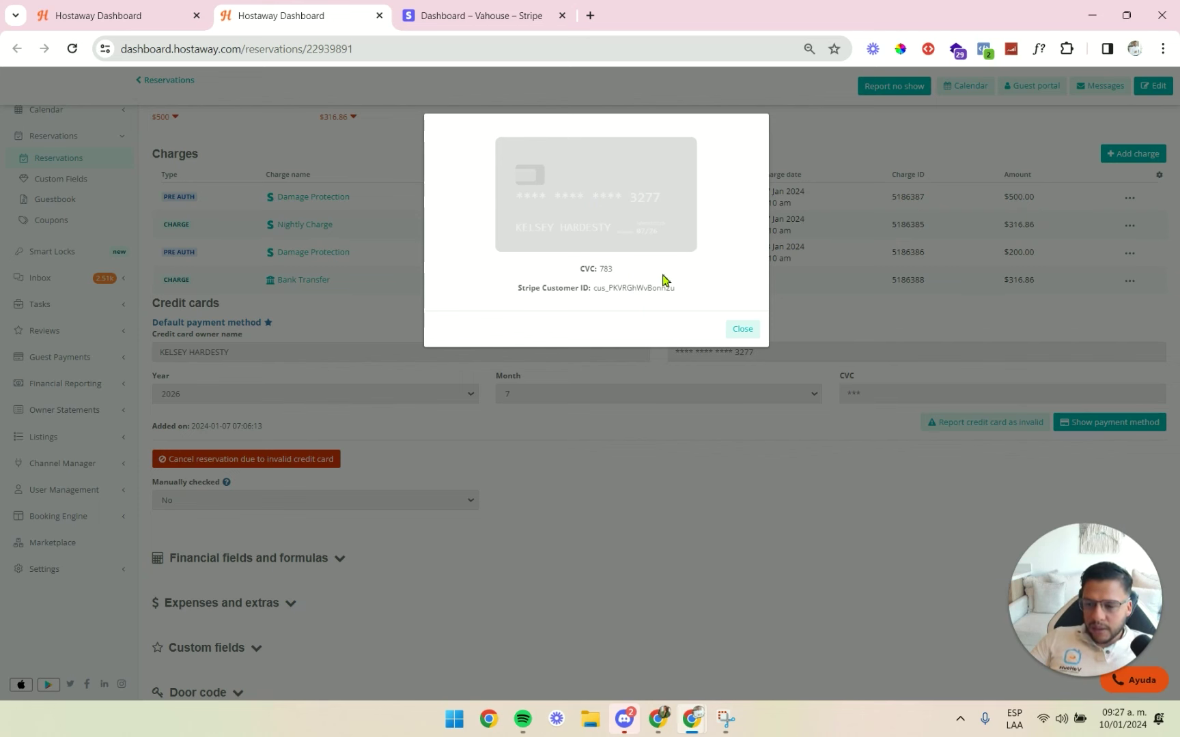
pyautogui.click(481, 14)
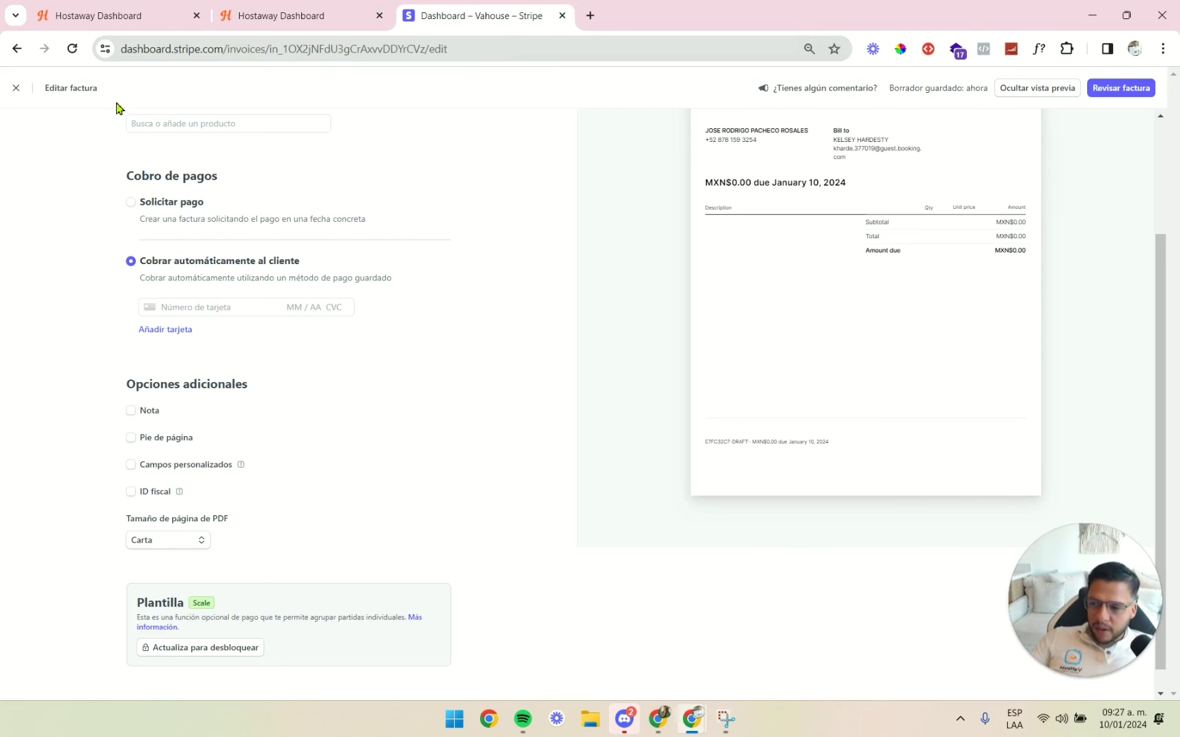
pyautogui.click(259, 20)
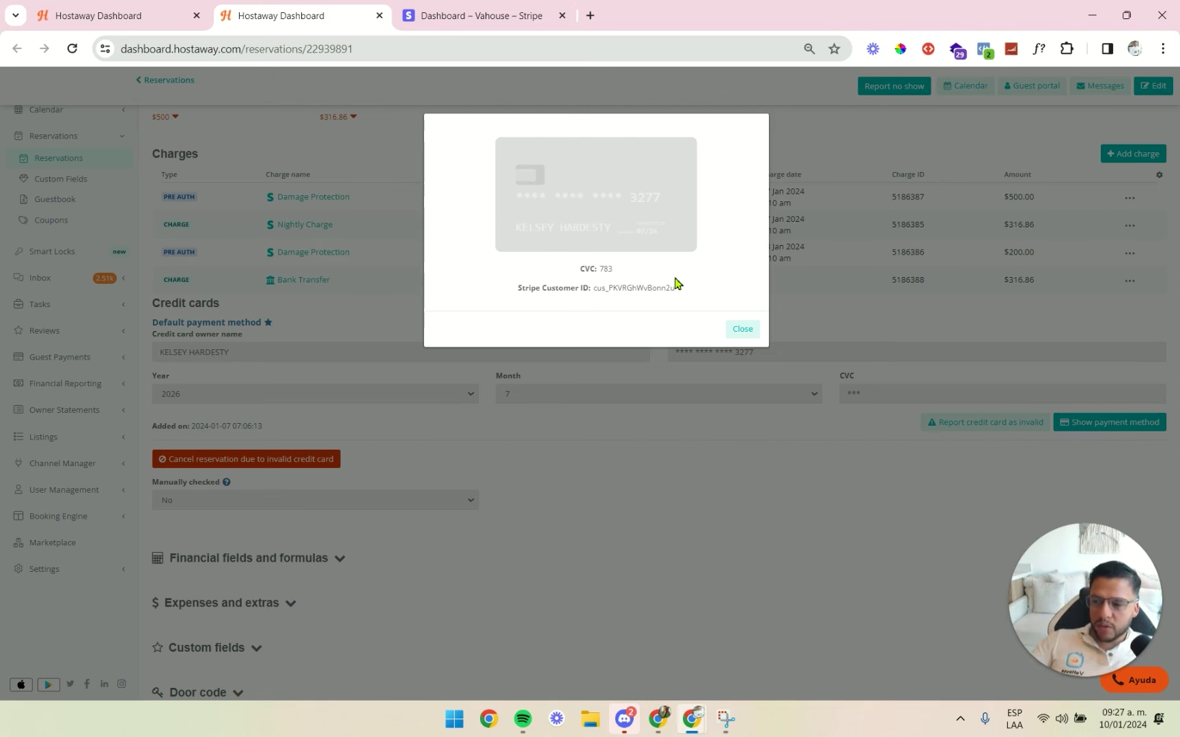
pyautogui.doubleClick(602, 269)
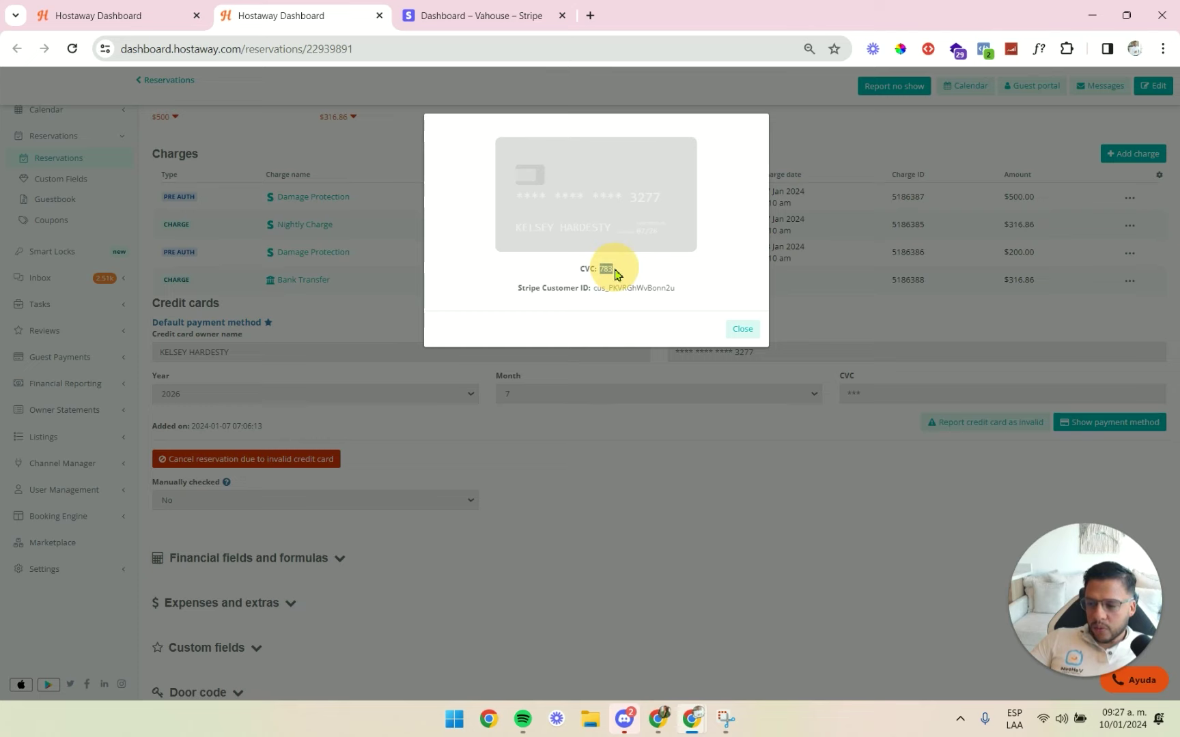
pyautogui.click(508, 14)
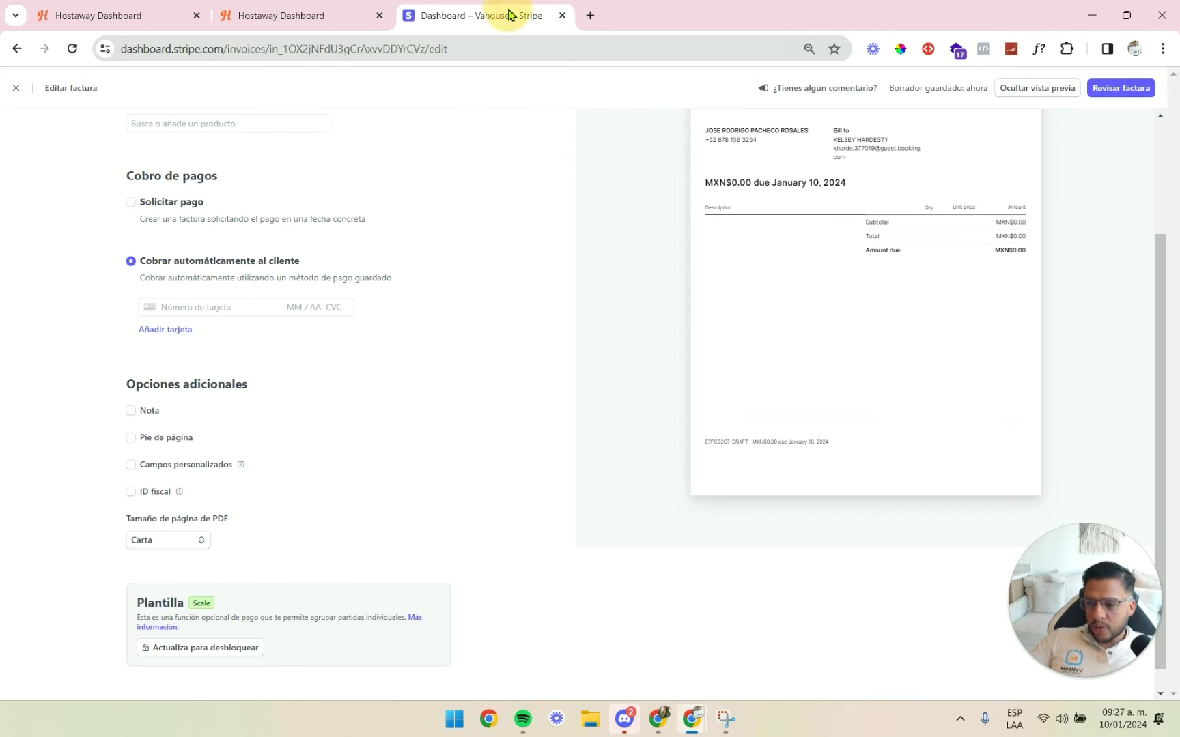
pyautogui.click(345, 307)
pyautogui.hotkey('alt', 'Tab')
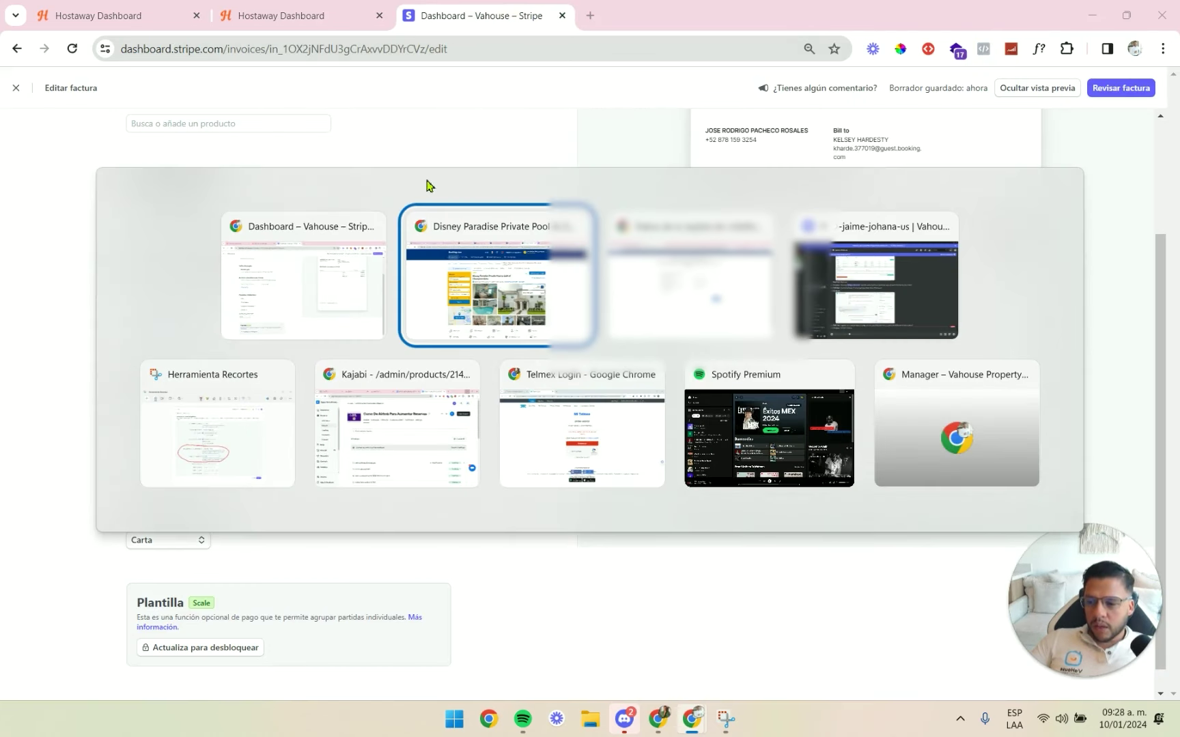
pyautogui.hotkey('alt', 'Tab')
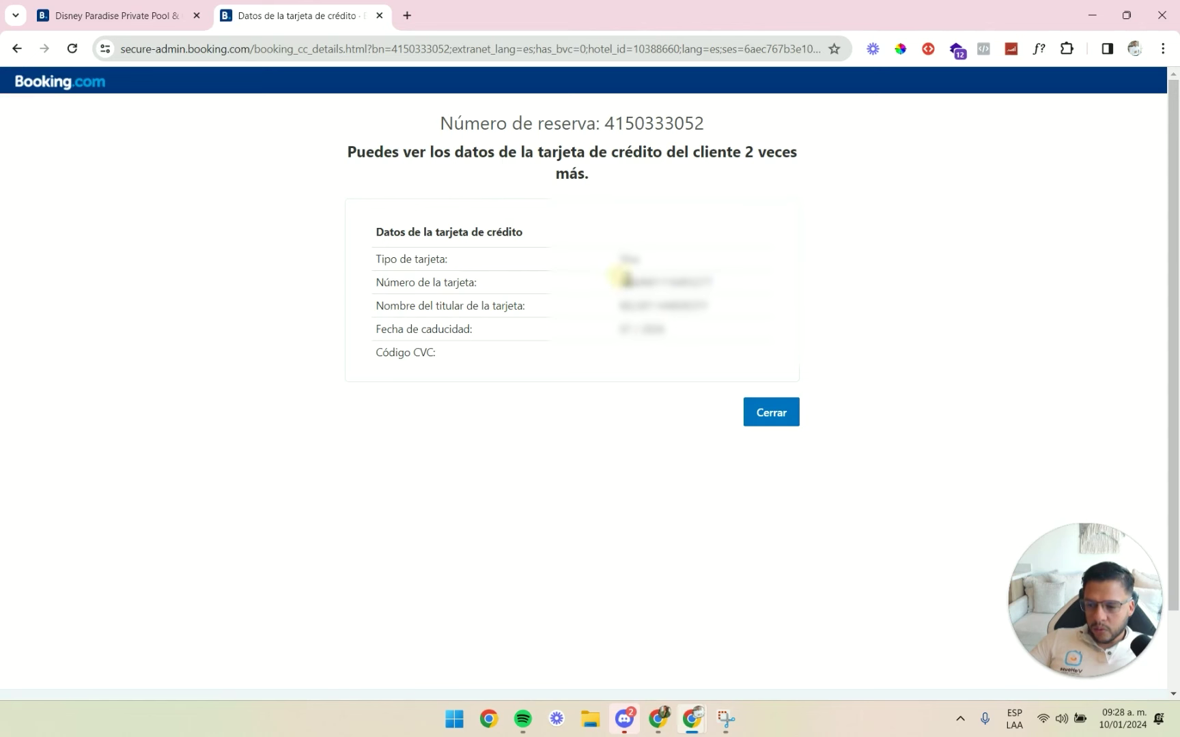
pyautogui.moveTo(622, 277); pyautogui.dragTo(711, 276)
pyautogui.hotkey('alt', 'Tab')
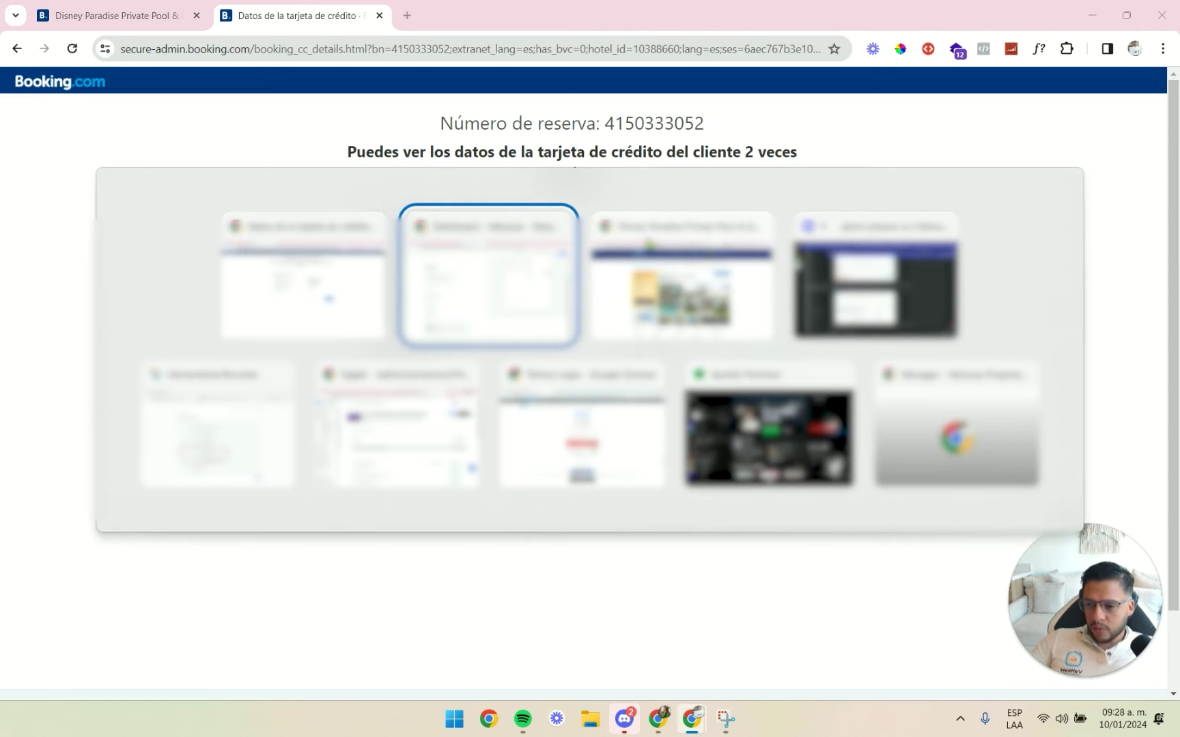
pyautogui.hotkey('ctrl', 'v')
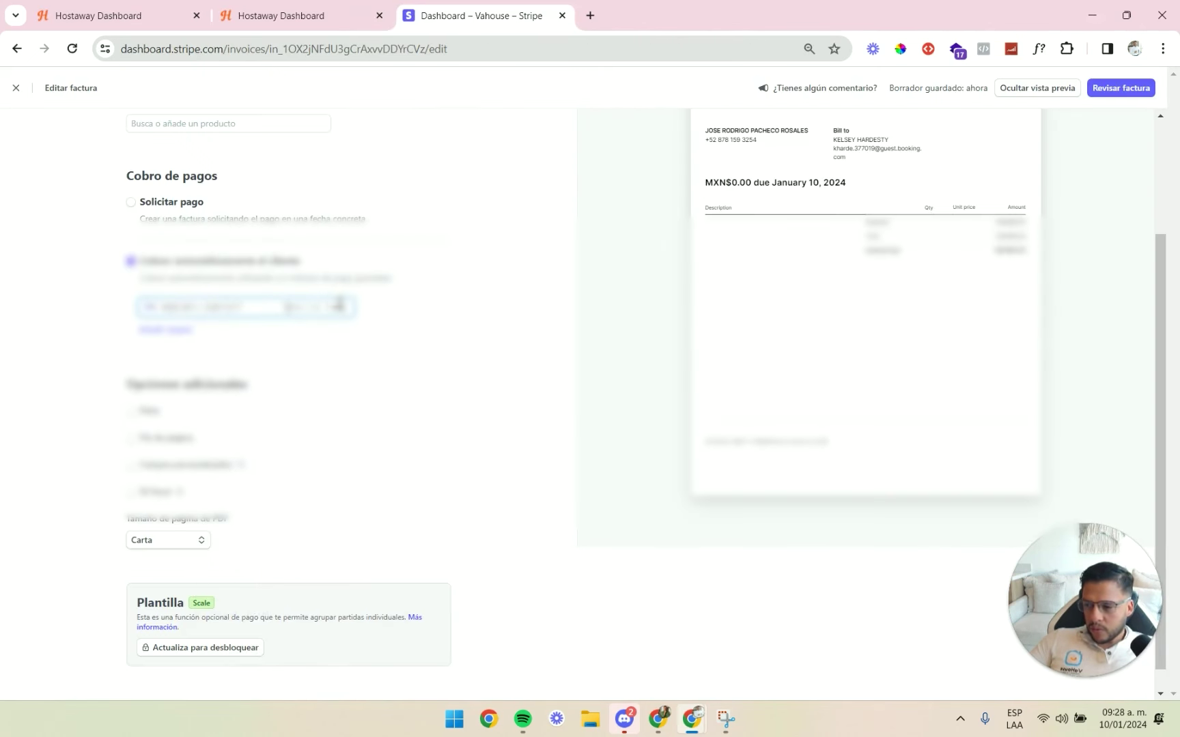
pyautogui.hotkey('alt', 'Tab')
pyautogui.click(625, 333)
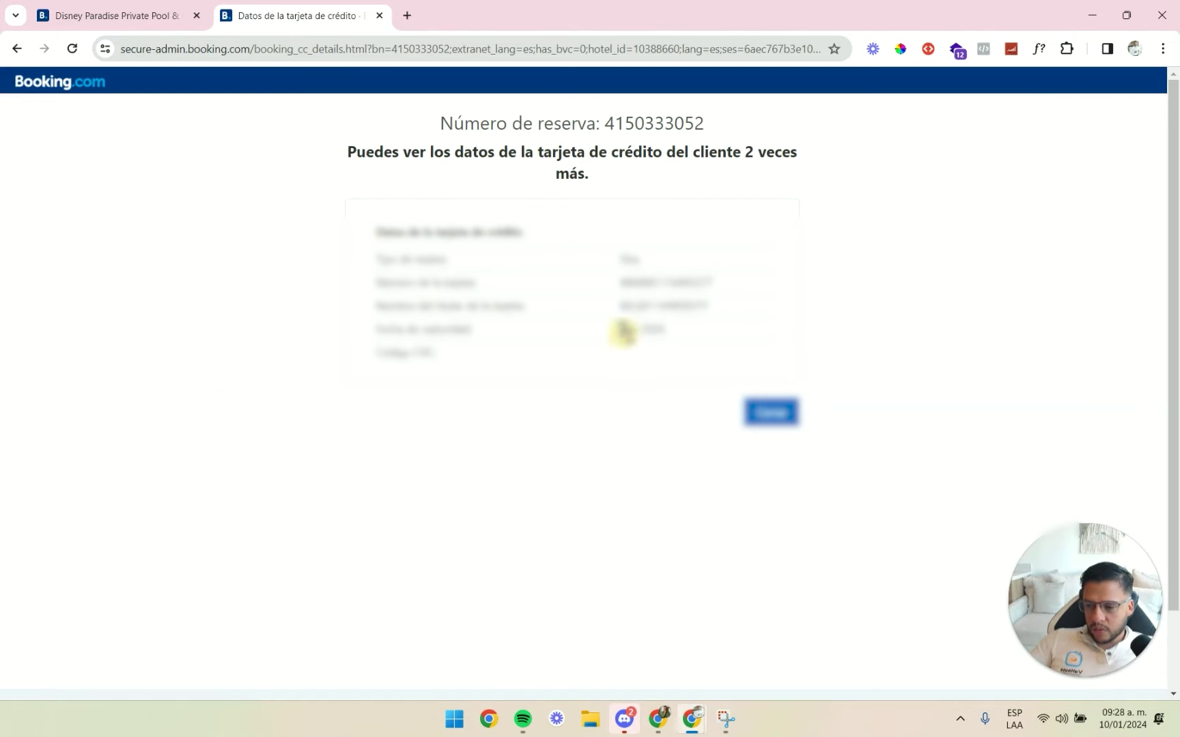
pyautogui.moveTo(624, 331); pyautogui.dragTo(555, 337)
pyautogui.hotkey('alt', 'Tab')
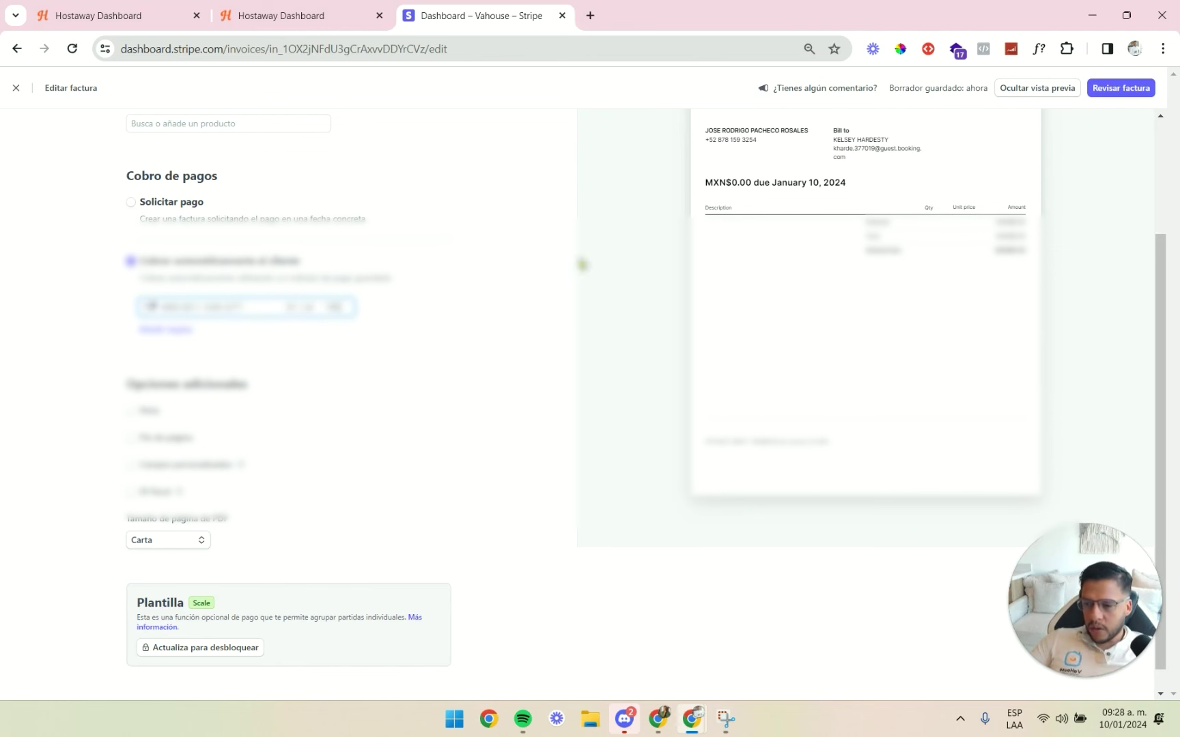
pyautogui.click(335, 17)
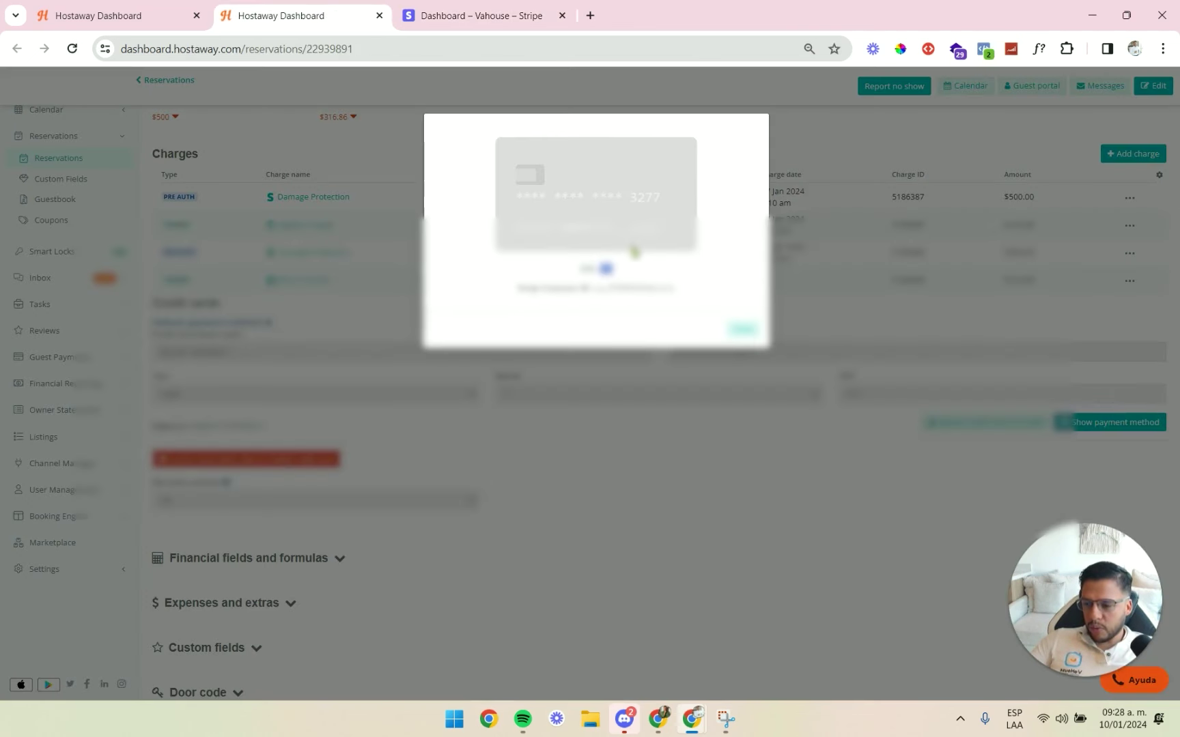
pyautogui.click(491, 14)
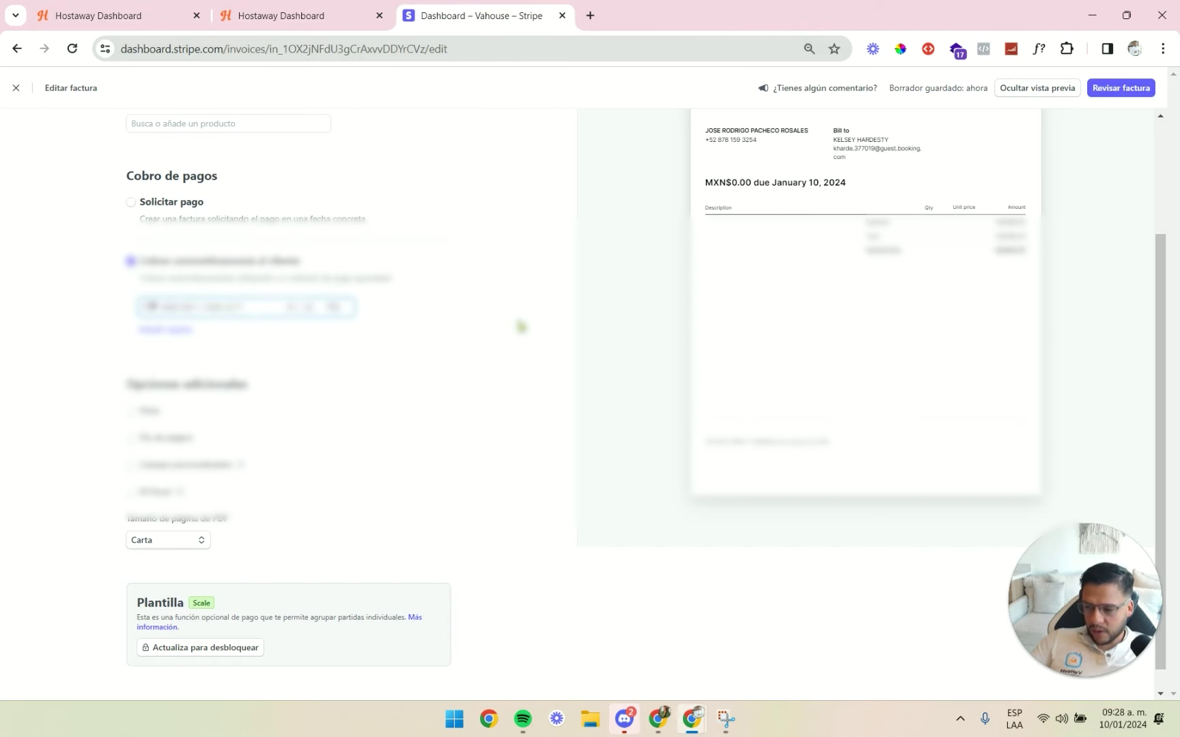
# Browse the invoice item product search, then cancel the new line item.
pyautogui.scroll(-1, 512, 341)
pyautogui.scroll(3, 525, 355)
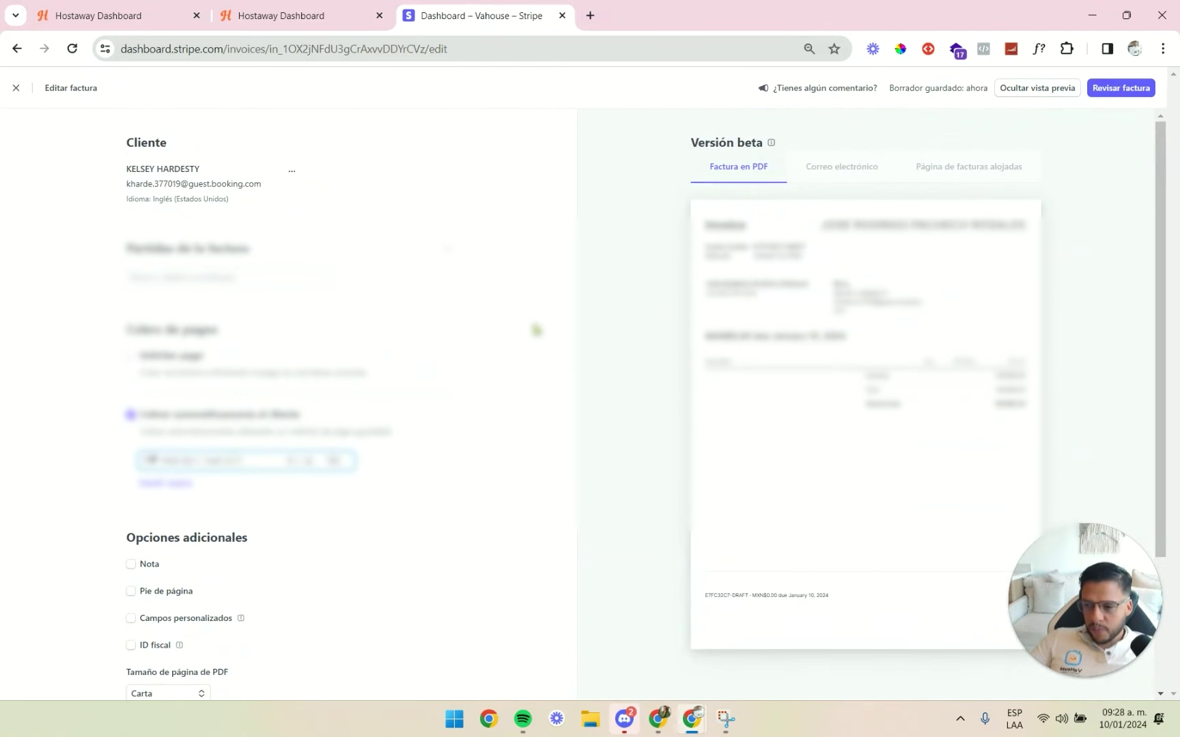
pyautogui.scroll(-3, 512, 321)
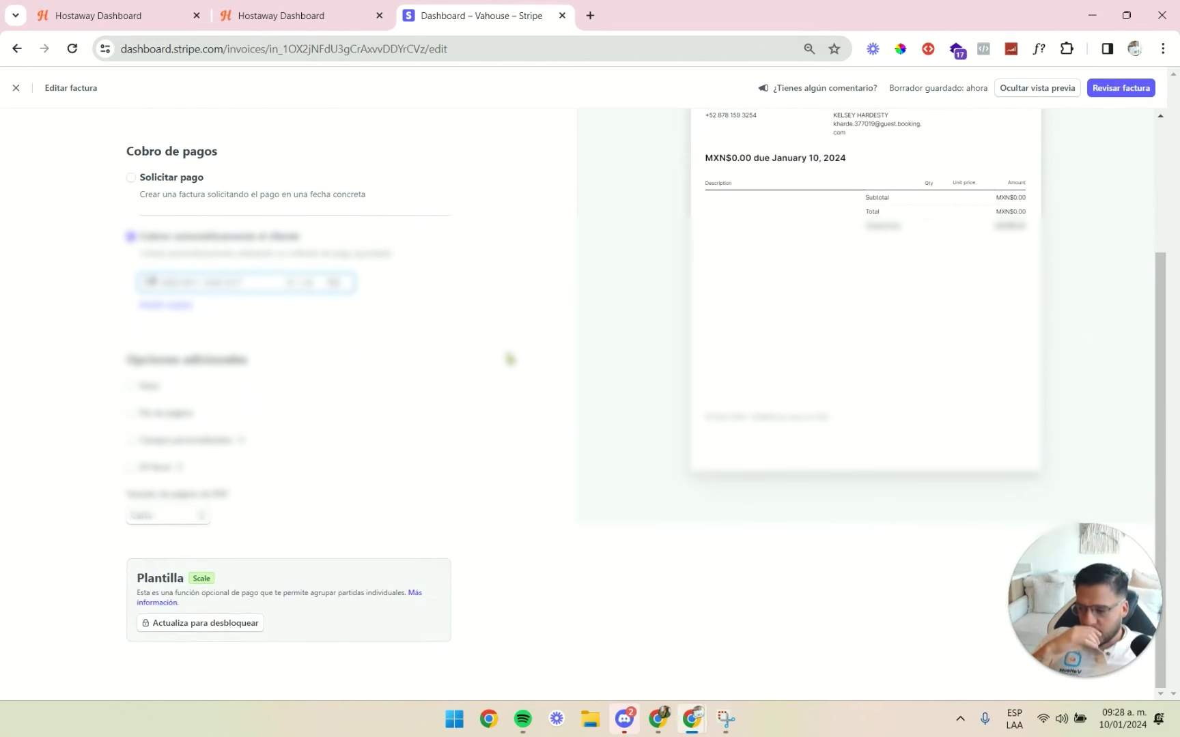
pyautogui.scroll(3, 819, 321)
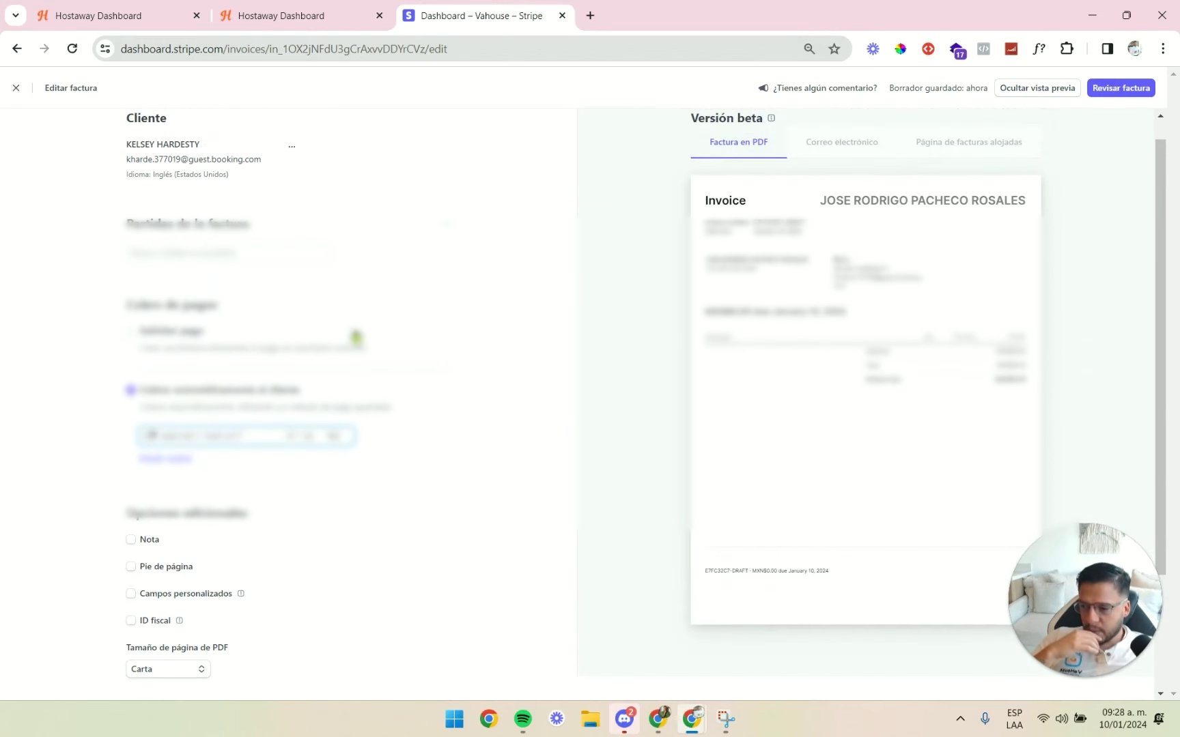
pyautogui.click(258, 254)
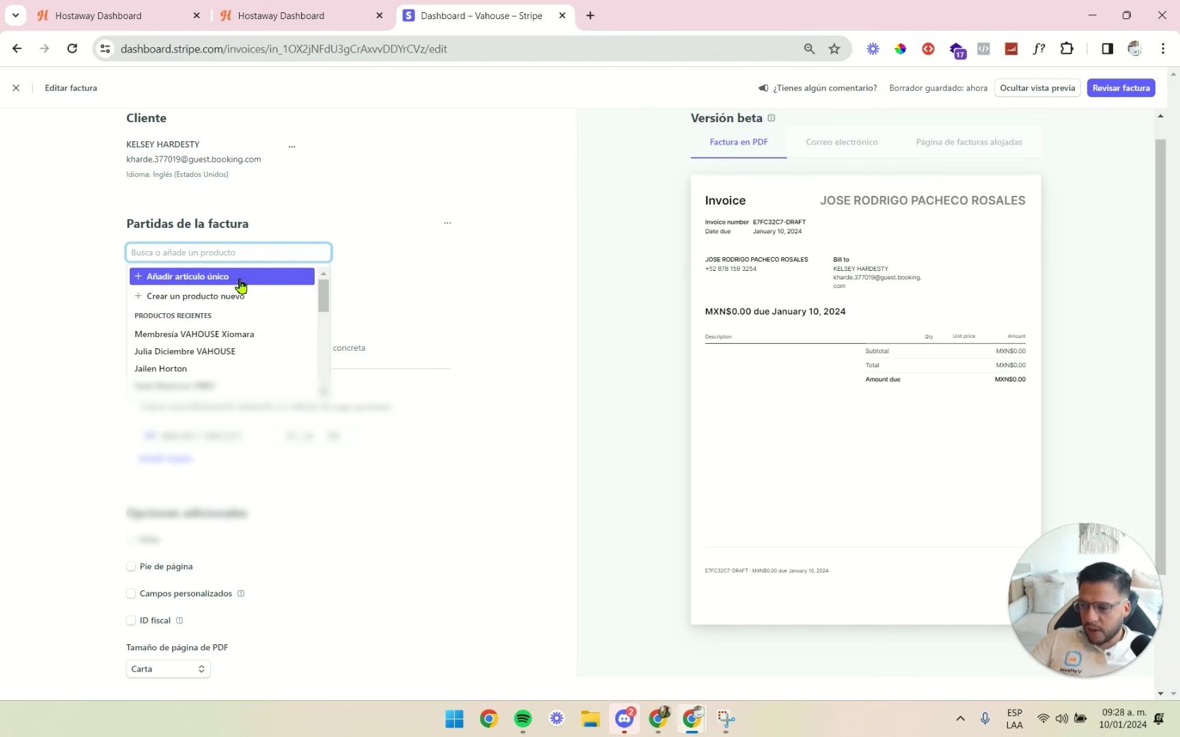
pyautogui.click(254, 298)
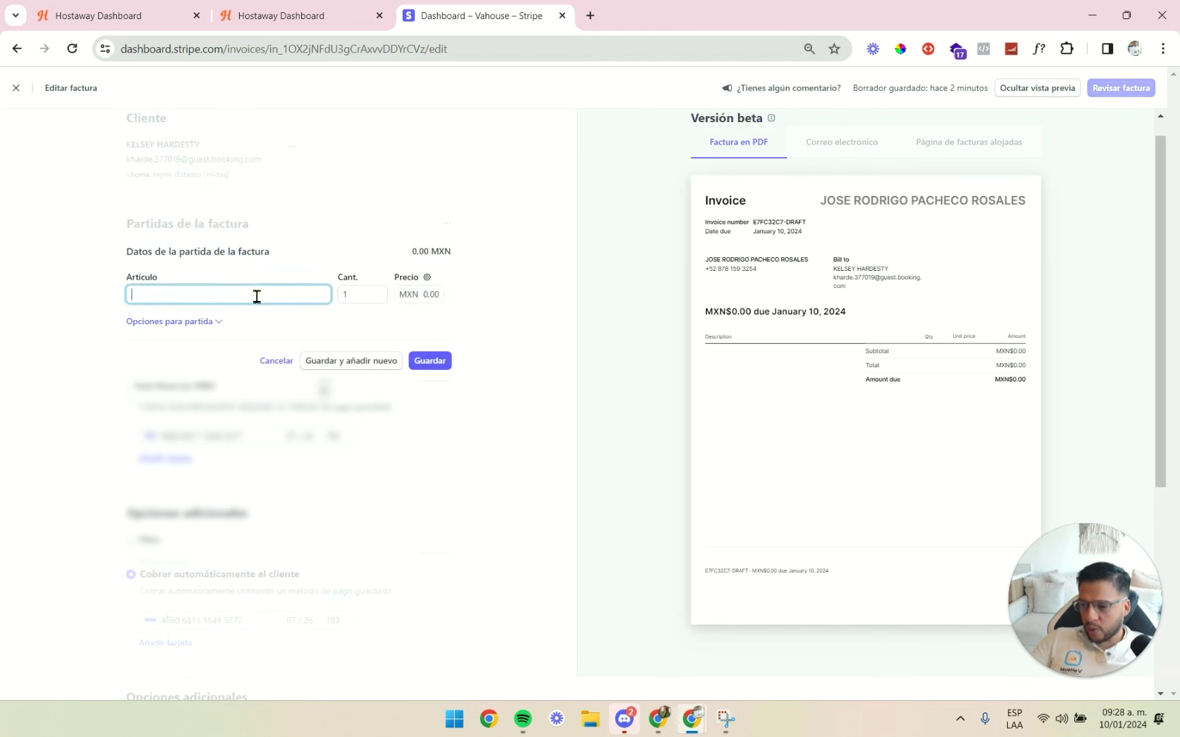
pyautogui.press('Escape')
pyautogui.click(427, 273)
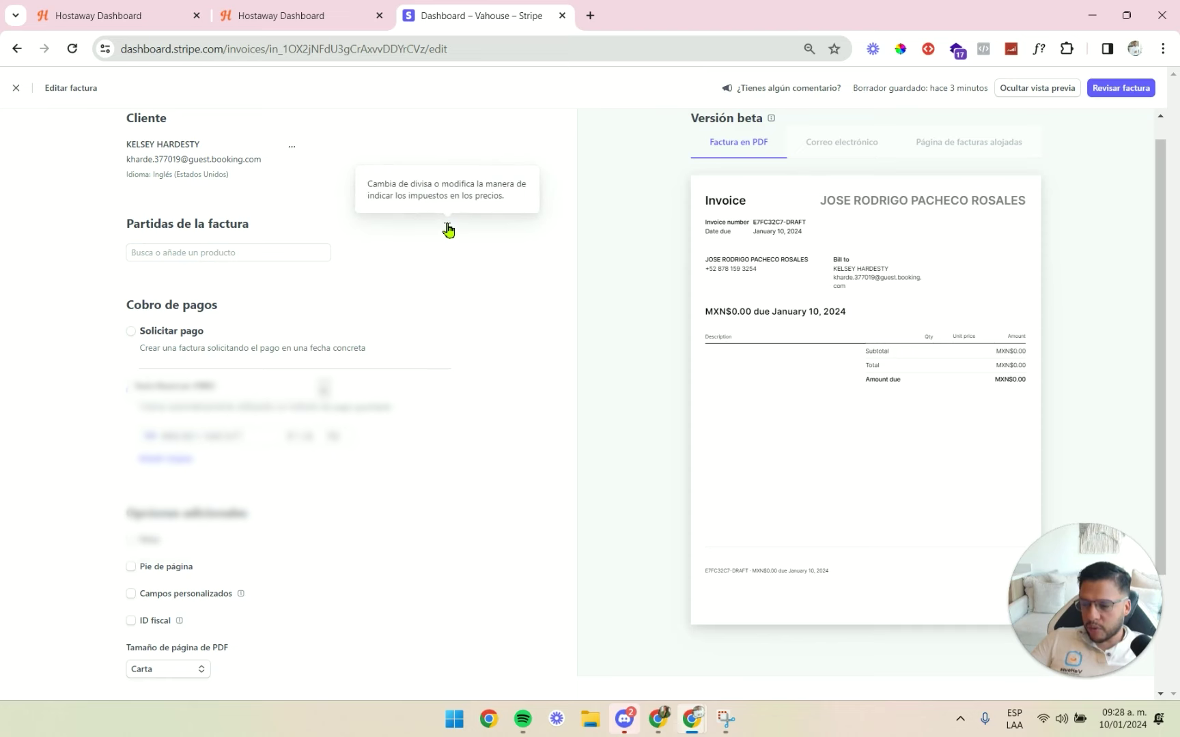
# Set the invoice Divisa to USD - dólar estadounidense via the item options and apply it.
pyautogui.click(448, 230)
pyautogui.click(505, 286)
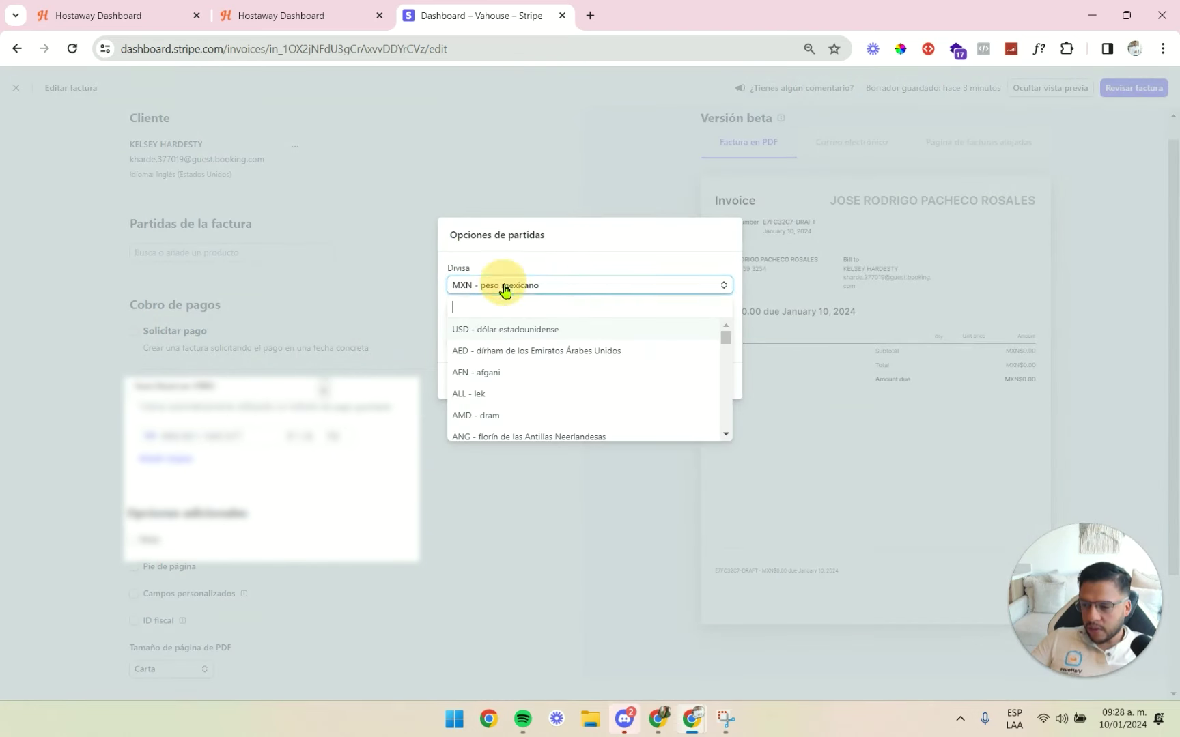
pyautogui.click(486, 333)
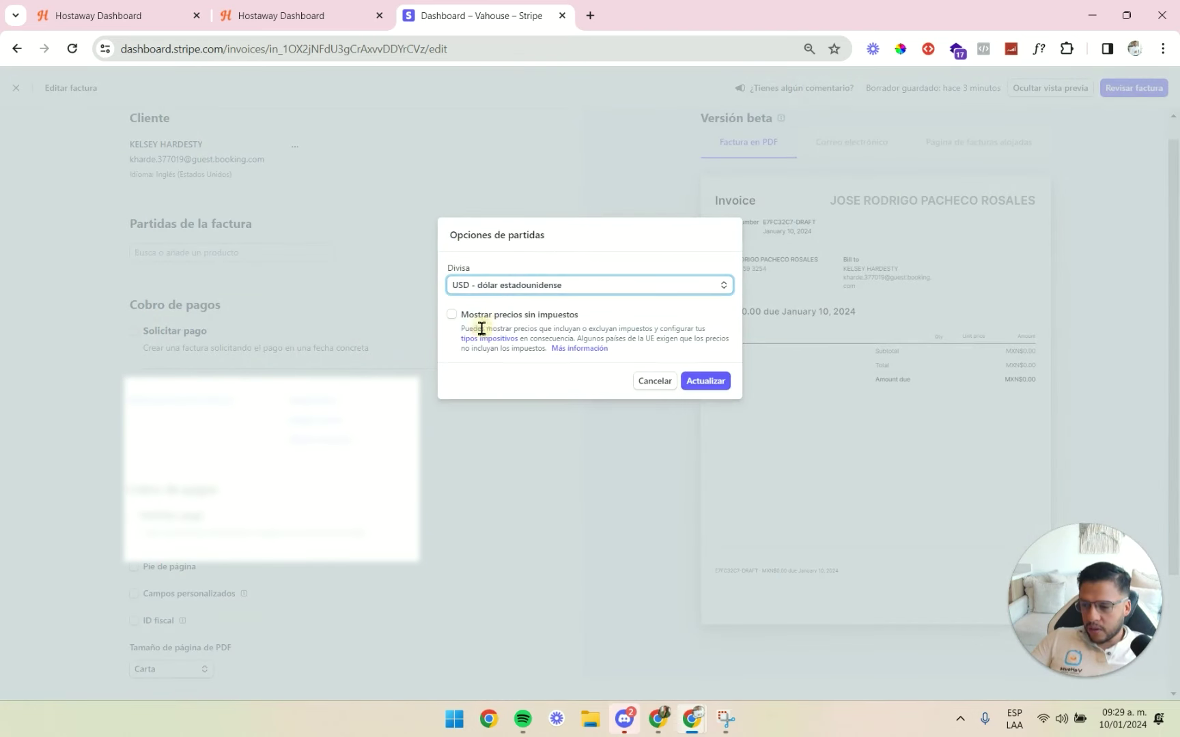
pyautogui.click(717, 382)
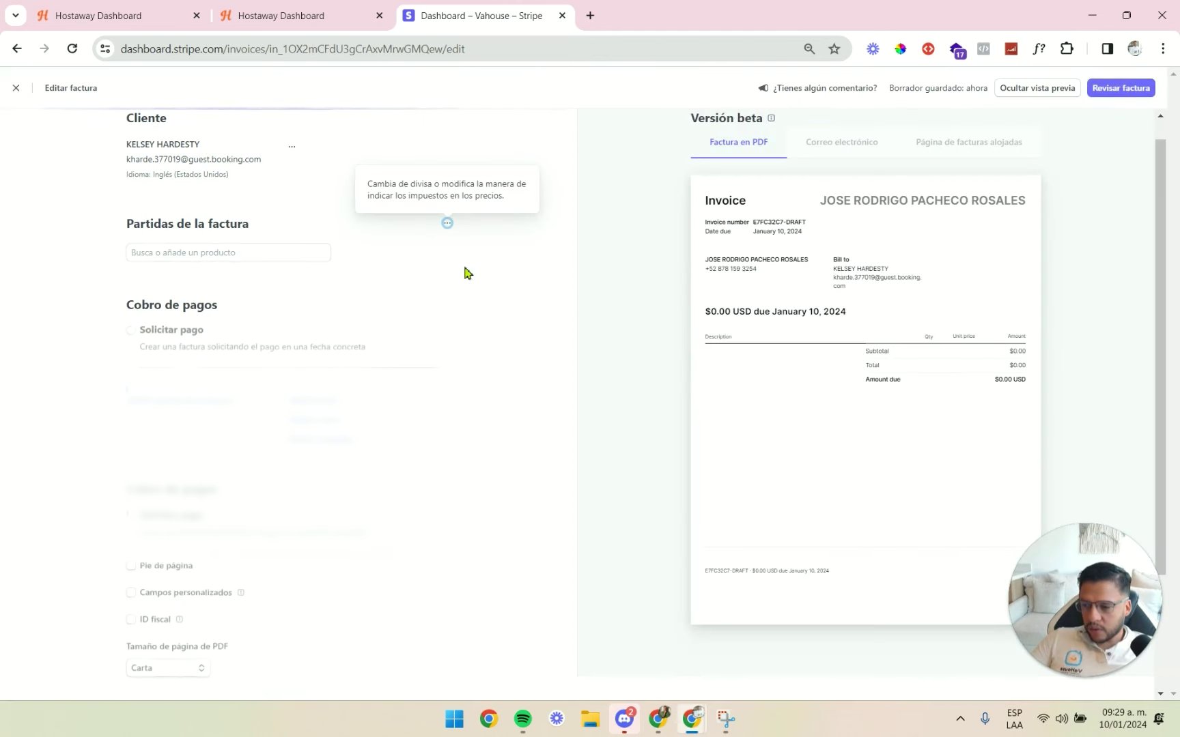
# Start a new line item and paste the guest's name from Hostaway as the Artículo name.
pyautogui.click(240, 254)
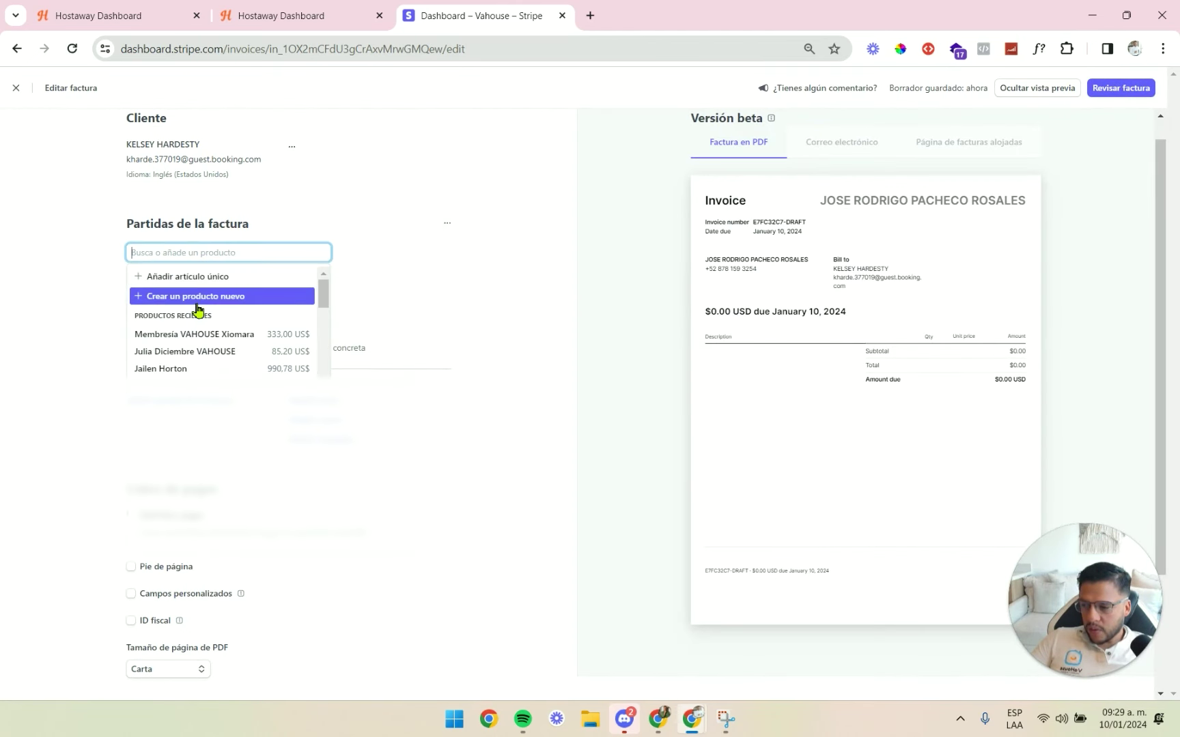
pyautogui.click(198, 298)
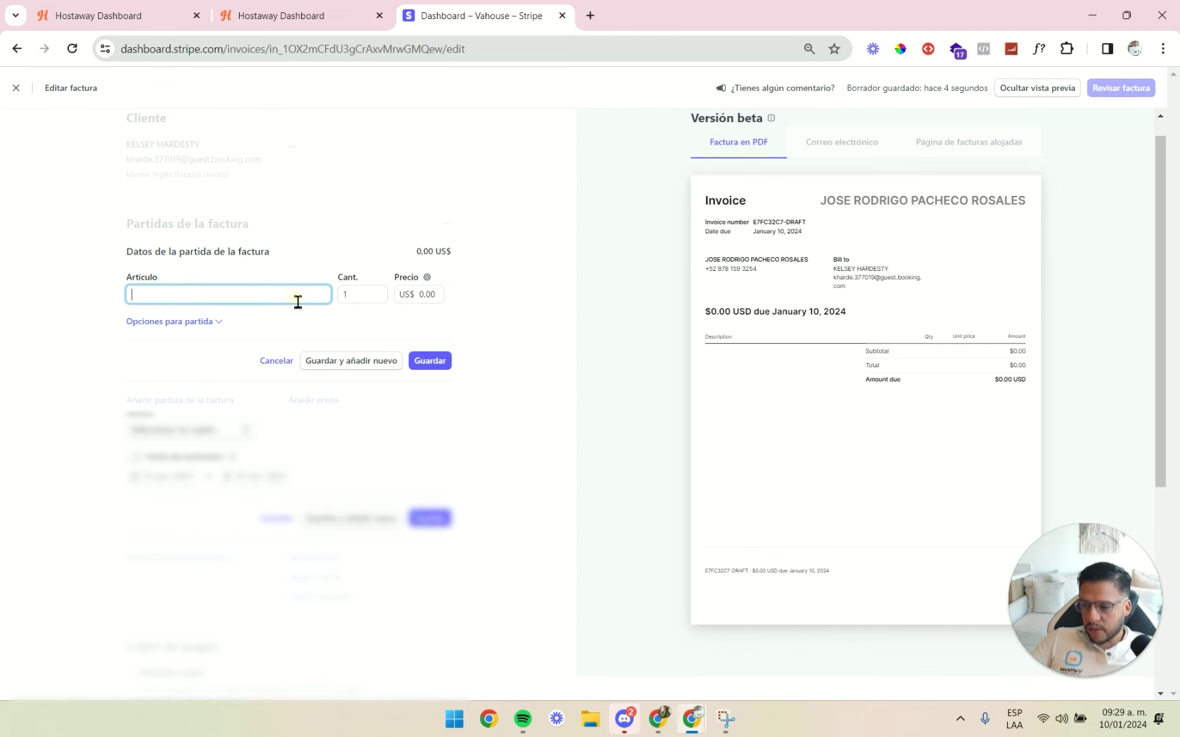
pyautogui.click(281, 17)
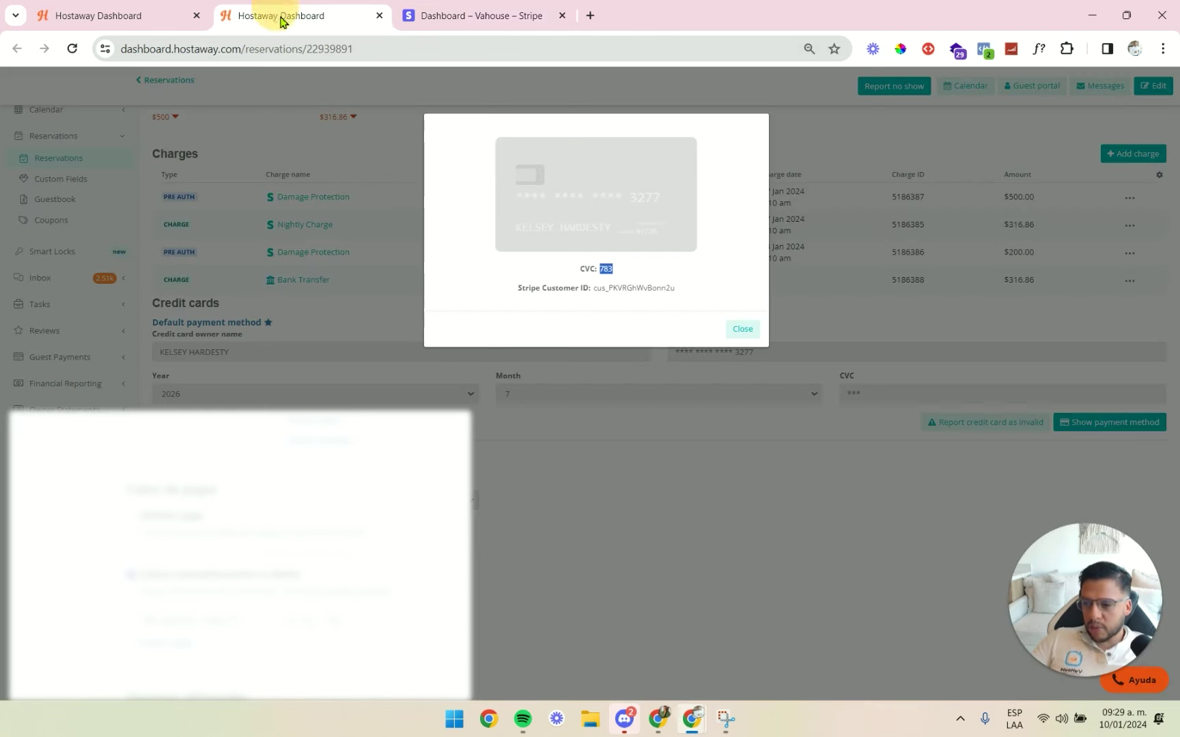
pyautogui.click(743, 330)
pyautogui.scroll(5, 403, 295)
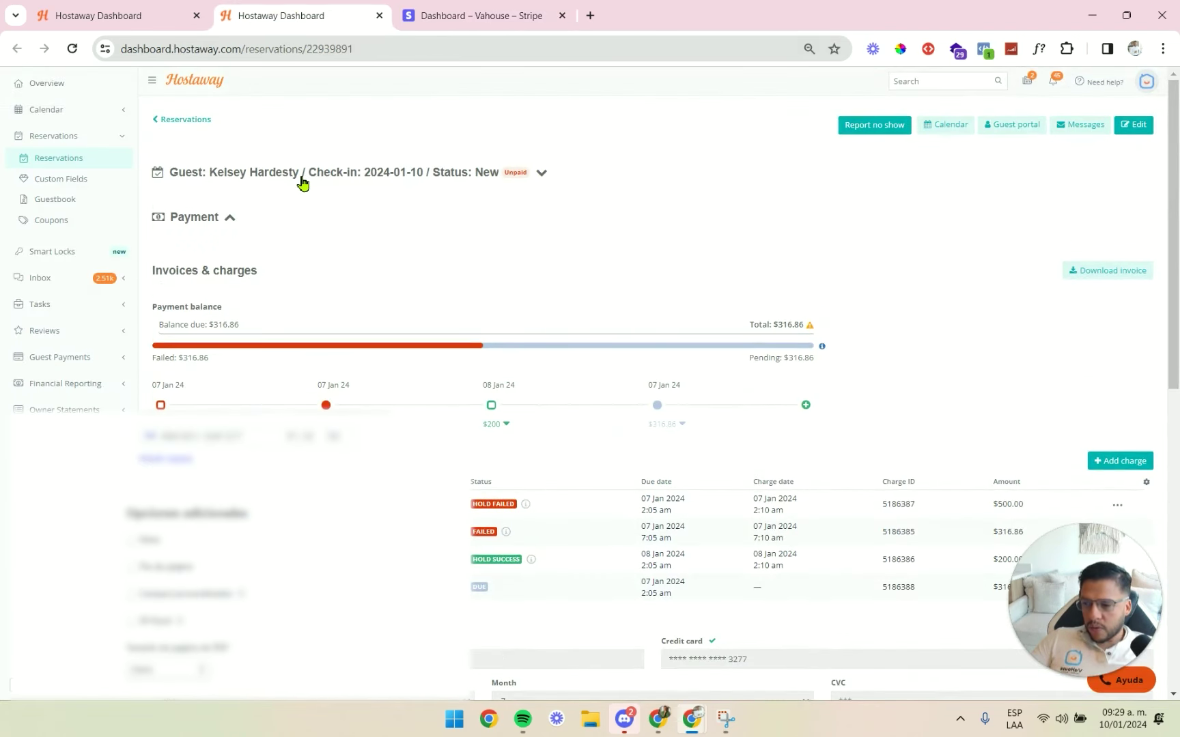
pyautogui.click(302, 179)
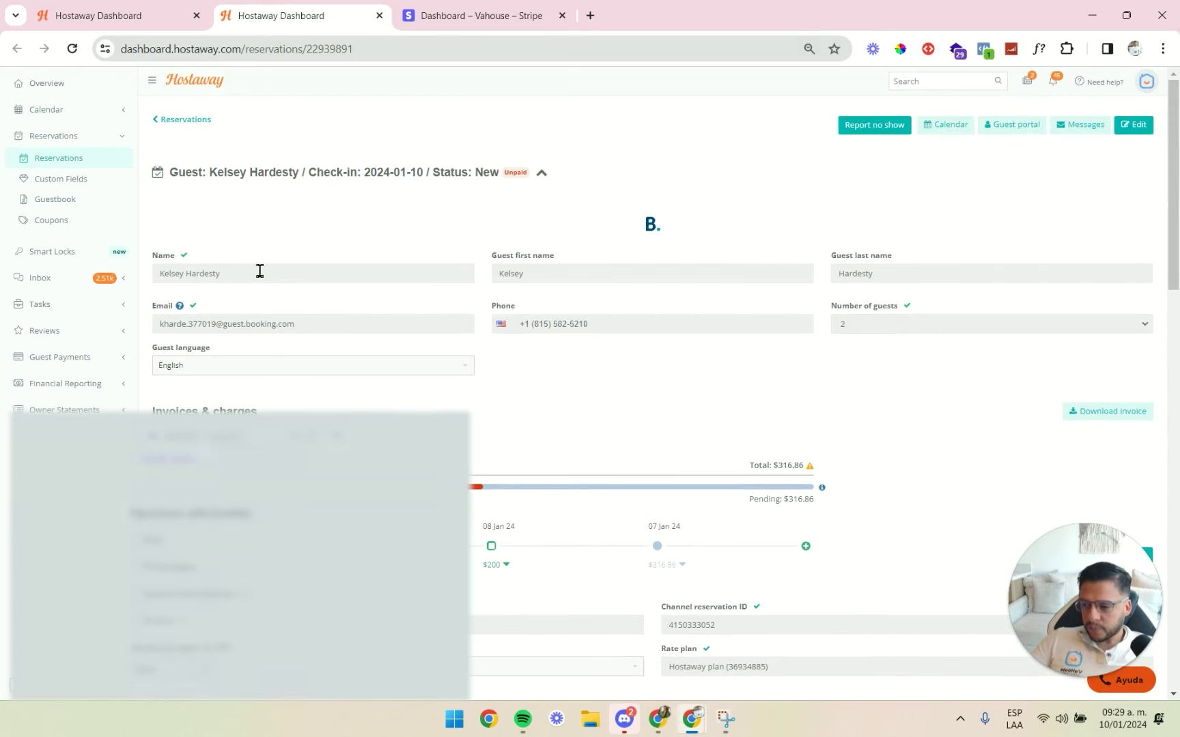
pyautogui.moveTo(258, 272); pyautogui.dragTo(149, 278)
pyautogui.click(444, 15)
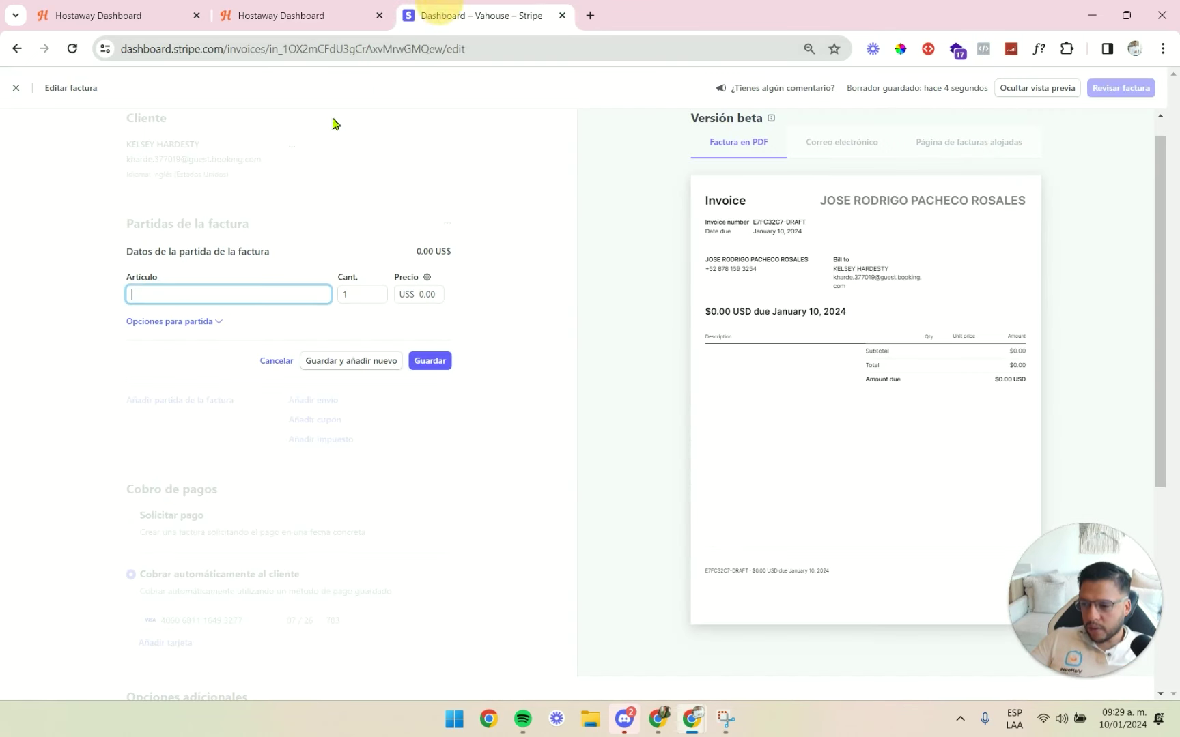
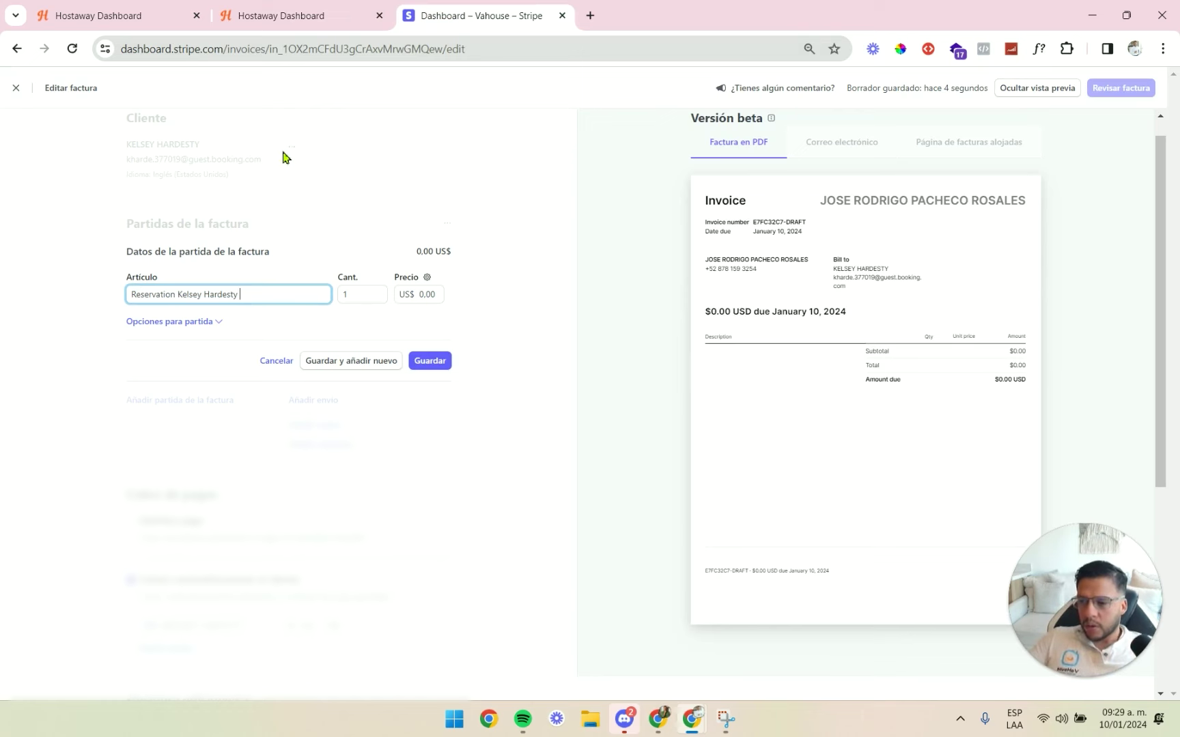
# Append the Booking.com channel reservation ID to the item name and save the line item.
pyautogui.click(359, 14)
pyautogui.scroll(-4, 221, 356)
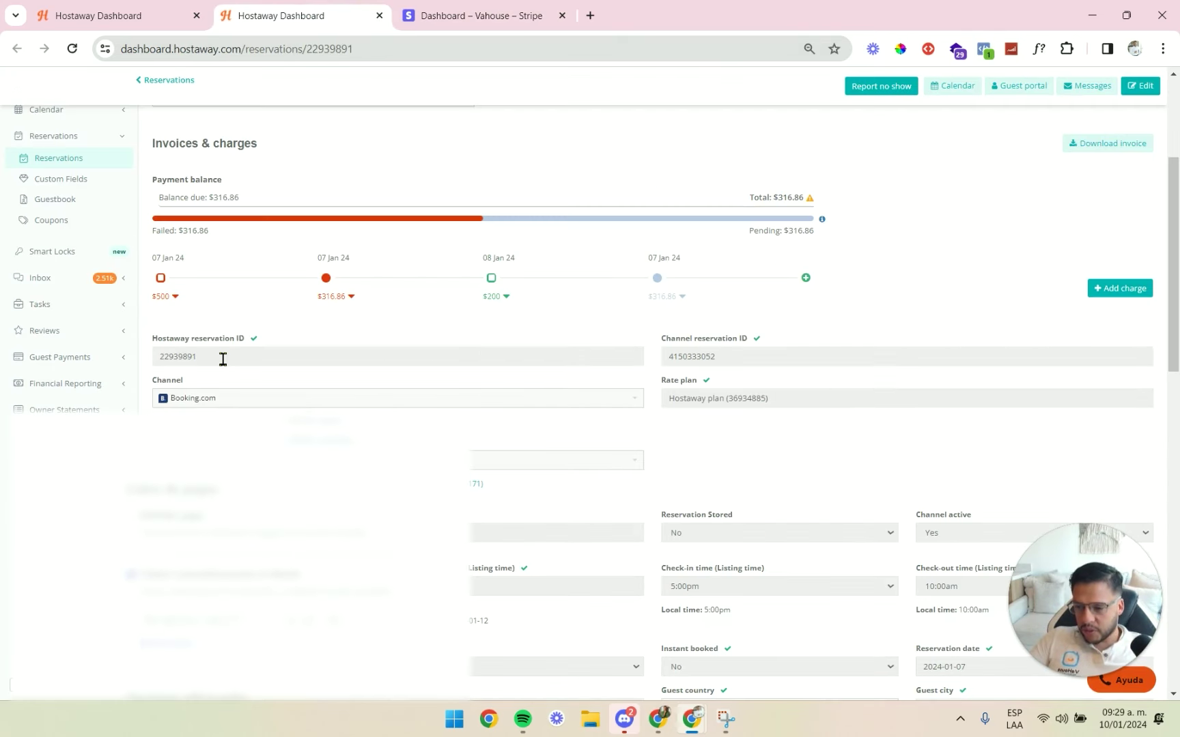
pyautogui.doubleClick(699, 358)
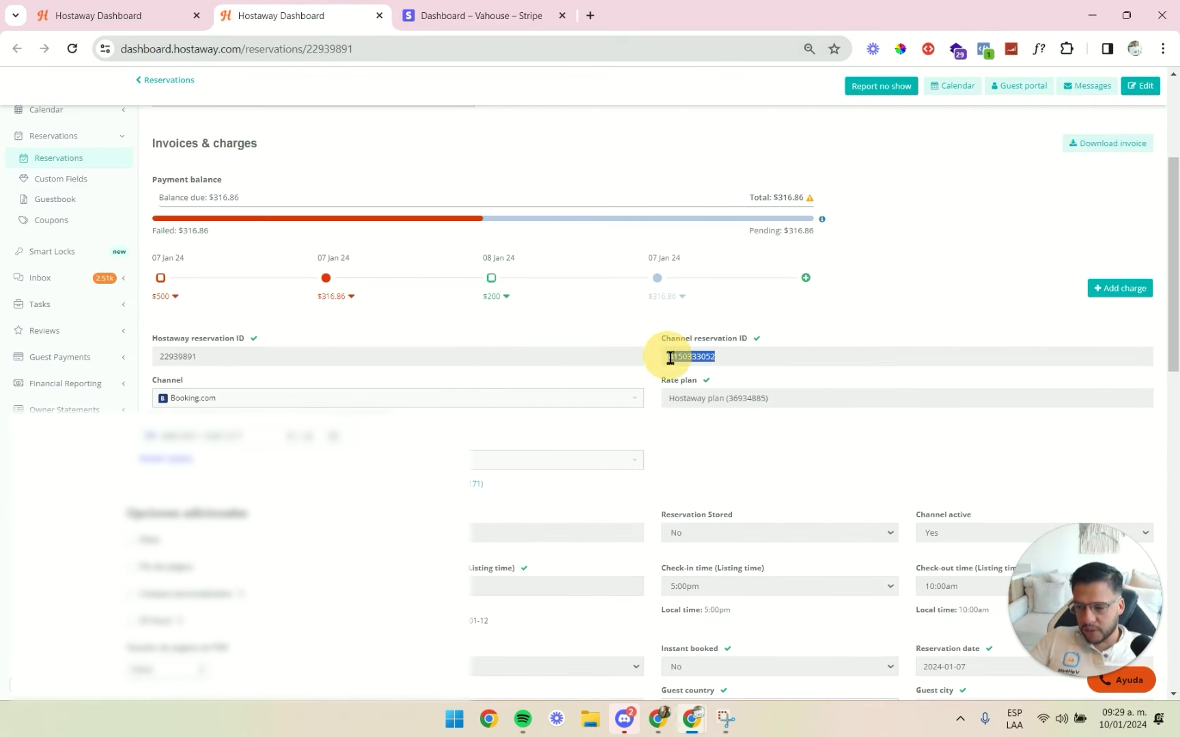
pyautogui.hotkey('ctrl', 'Tab')
pyautogui.hotkey('ctrl', 'v')
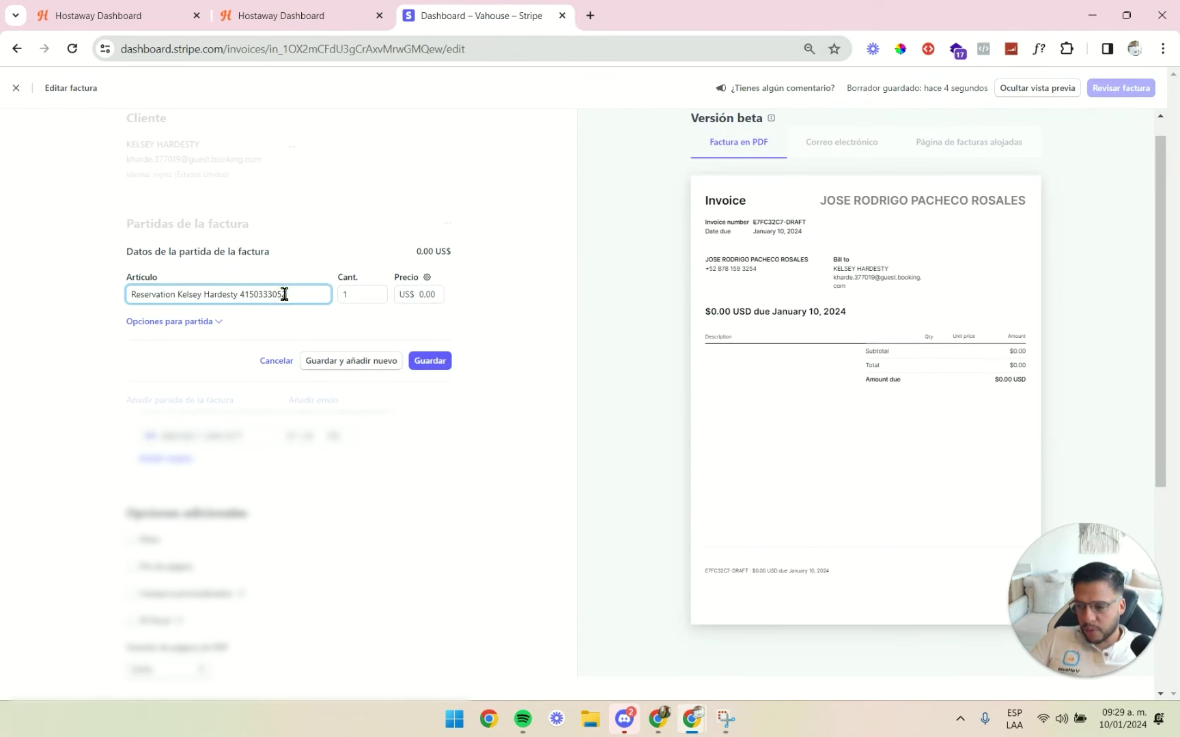
pyautogui.click(440, 364)
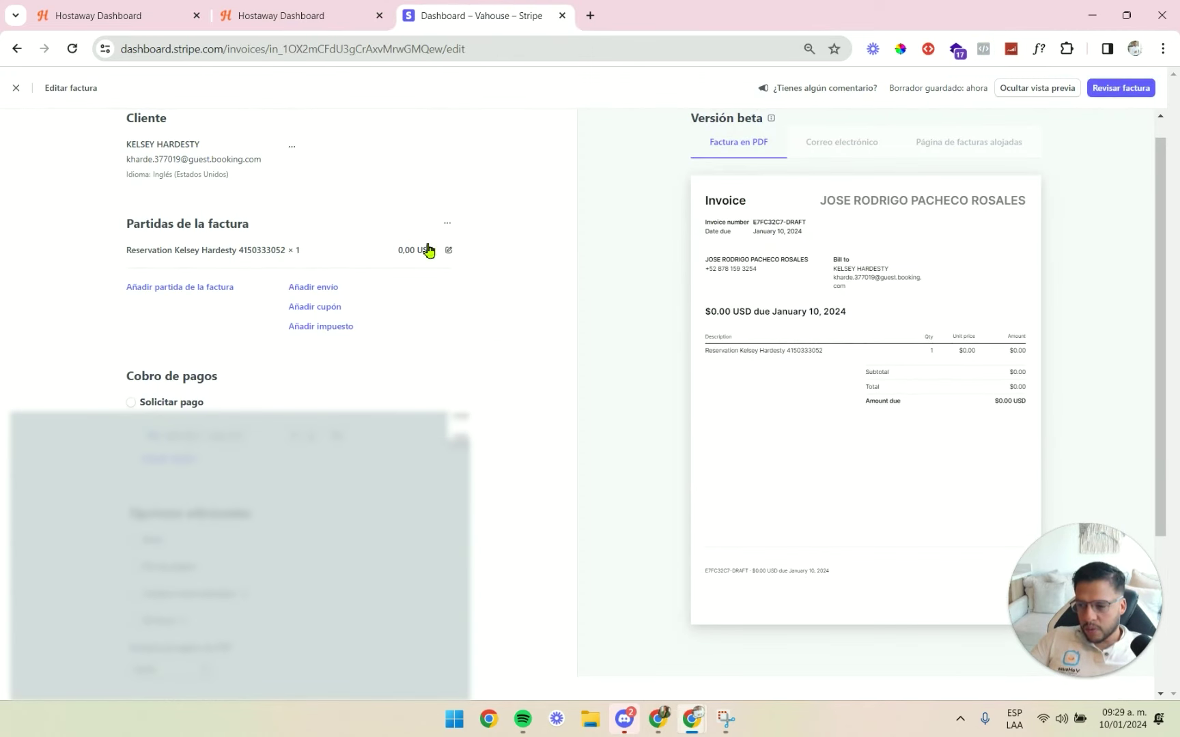
pyautogui.click(451, 251)
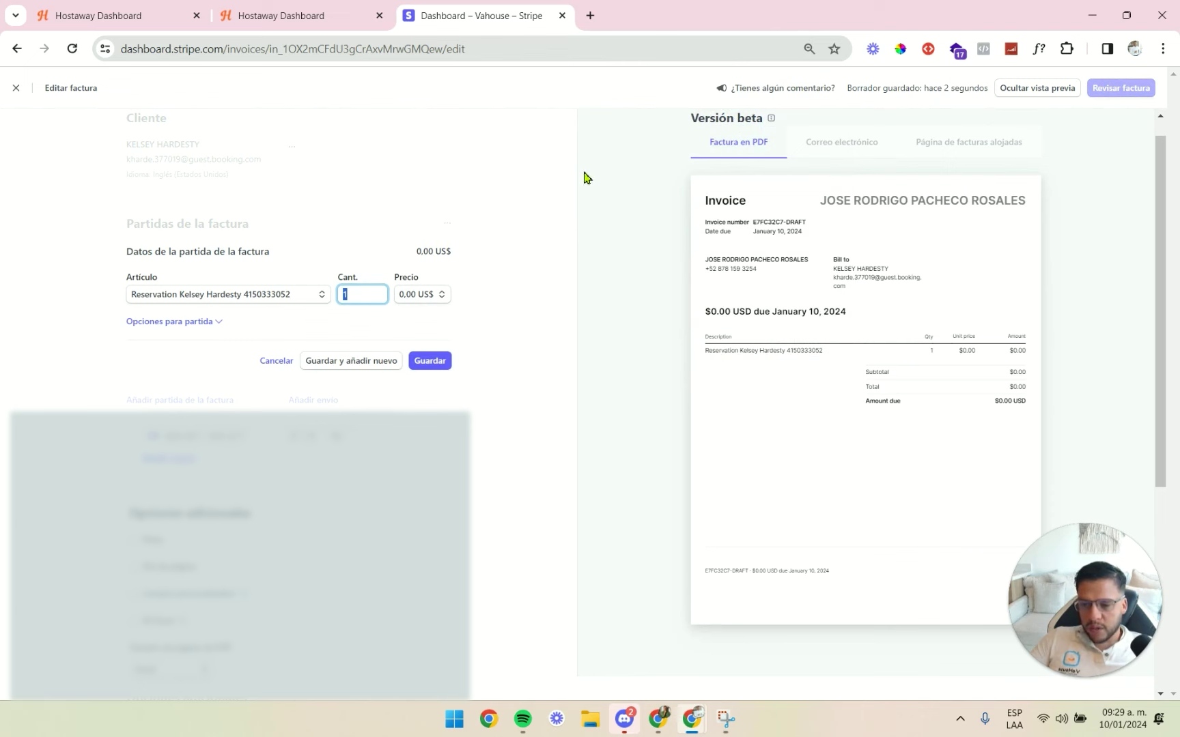
pyautogui.hotkey('alt', 'Tab')
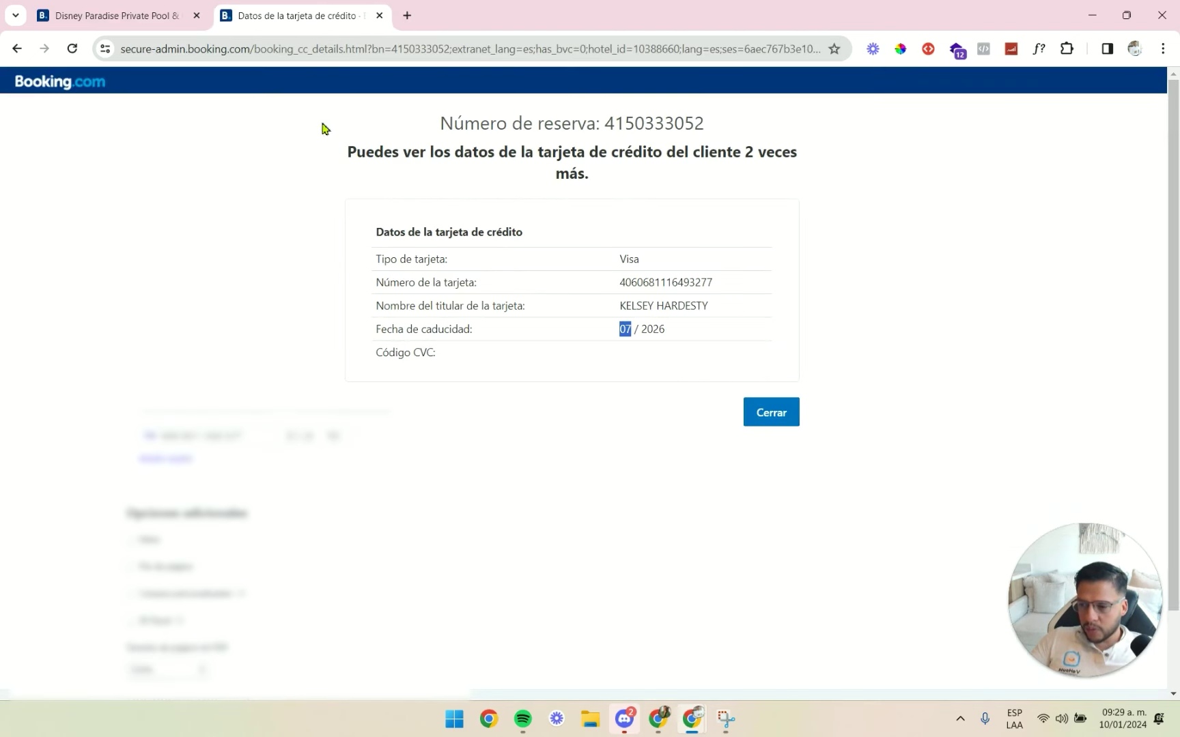
# Review the reservation's US$316,86 commissionable amount and US$47,53 commission.
pyautogui.click(157, 15)
pyautogui.moveTo(562, 362); pyautogui.dragTo(593, 363)
pyautogui.click(606, 392)
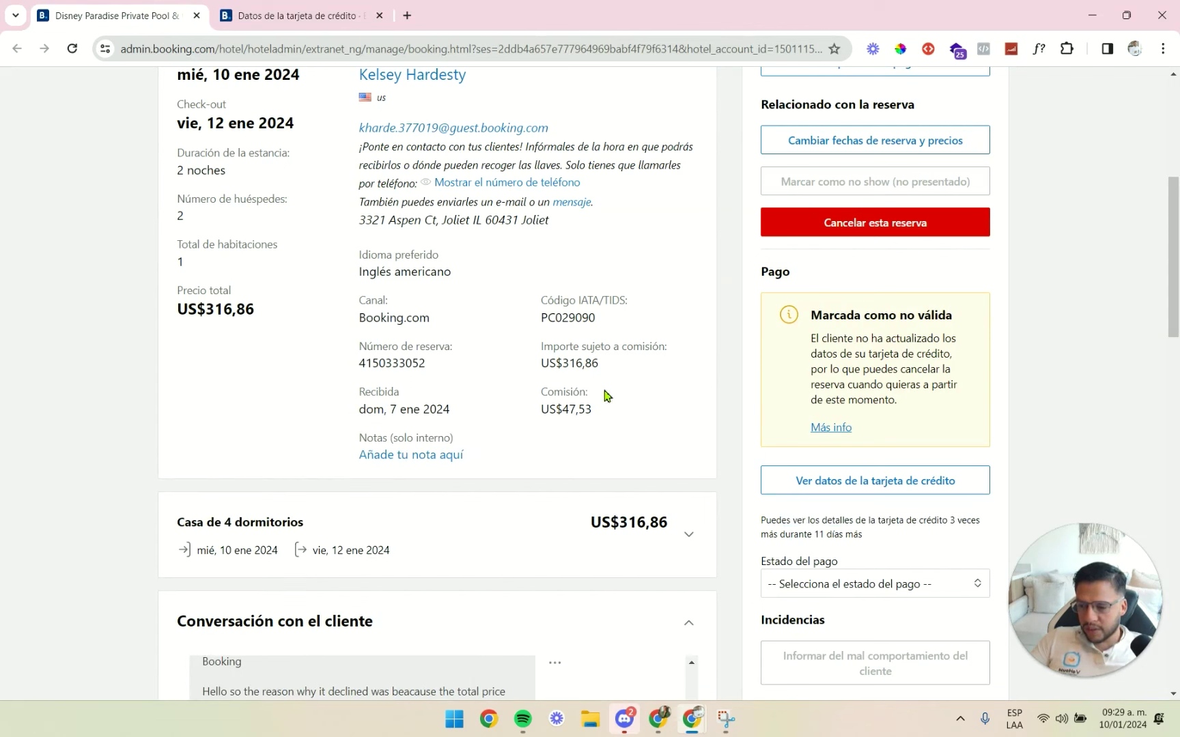
pyautogui.moveTo(603, 413)
pyautogui.mouseDown()
pyautogui.moveTo(561, 407)
pyautogui.moveTo(601, 424)
pyautogui.mouseUp()
pyautogui.scroll(5, 601, 423)
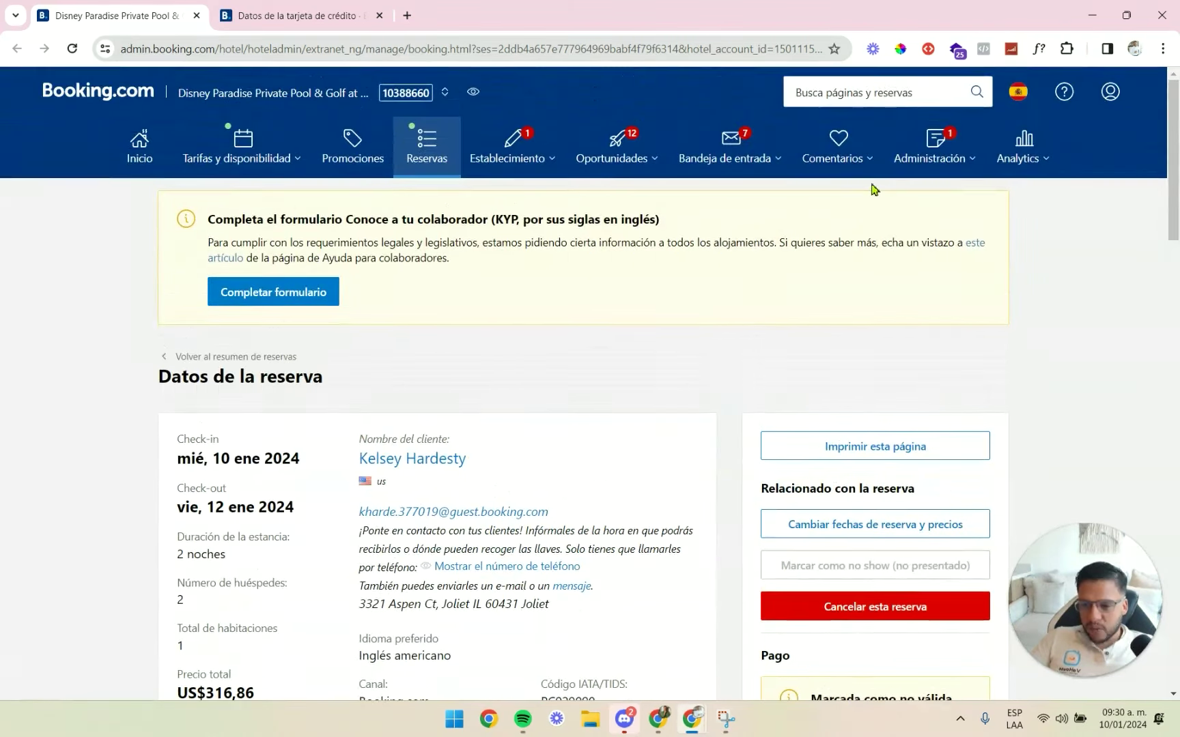
# Open the Facturas page in a new tab, showing US$260,25 pending.
pyautogui.click(928, 150)
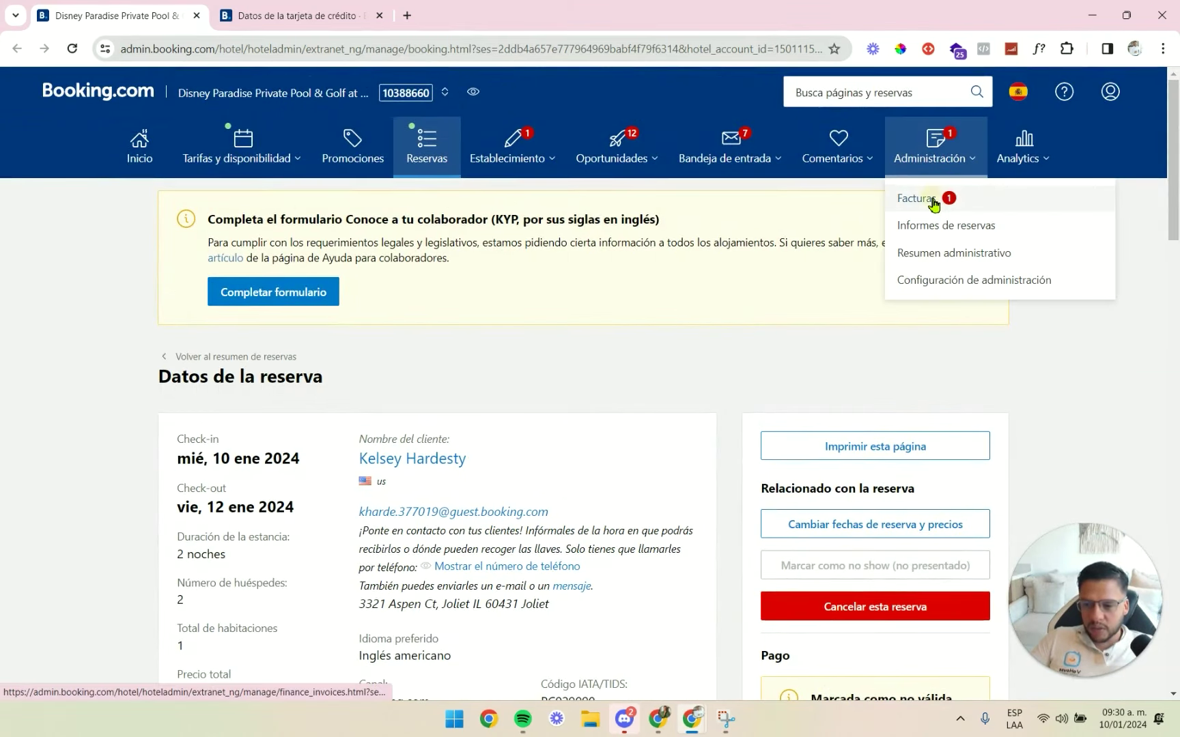
pyautogui.rightClick(932, 205)
pyautogui.click(956, 214)
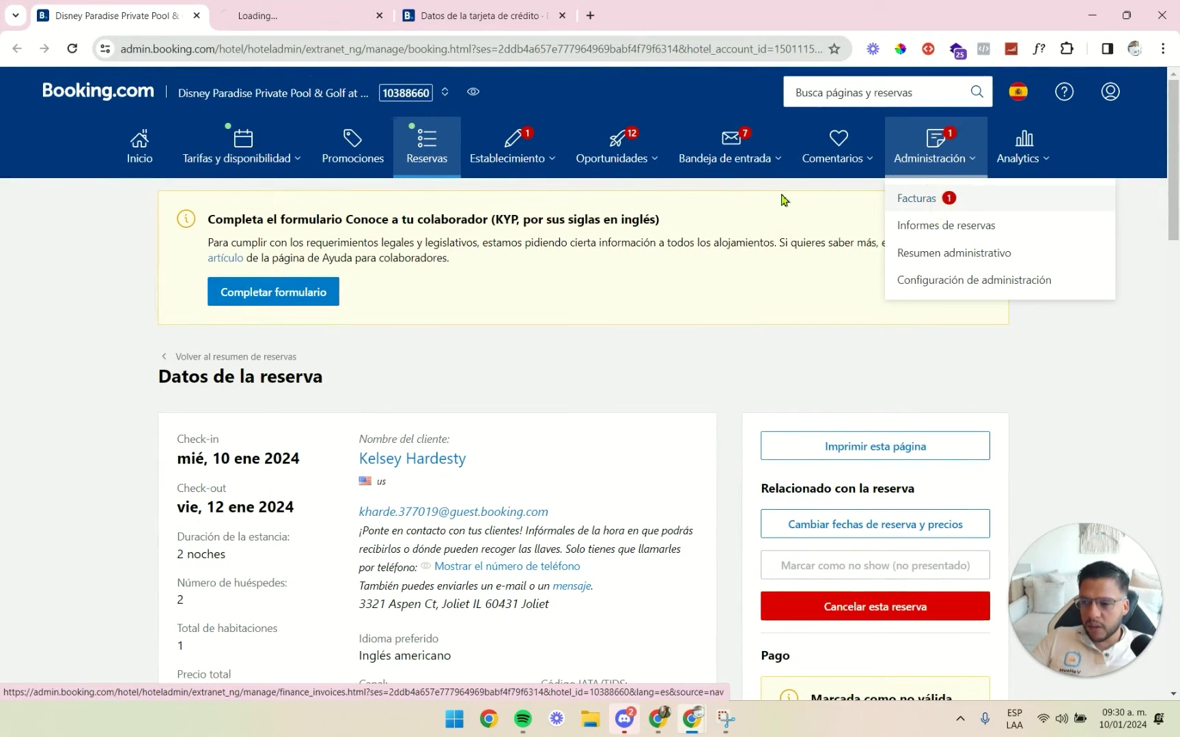
pyautogui.click(334, 16)
pyautogui.scroll(-2, 646, 381)
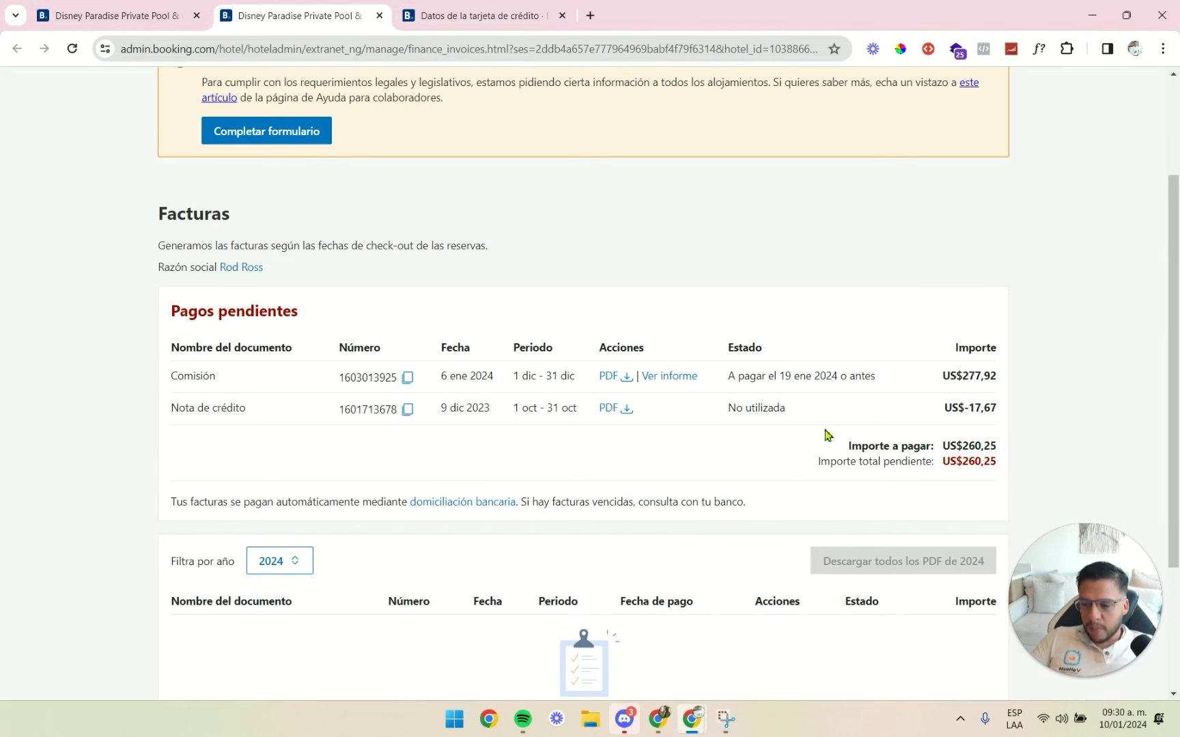
pyautogui.scroll(-1, 683, 423)
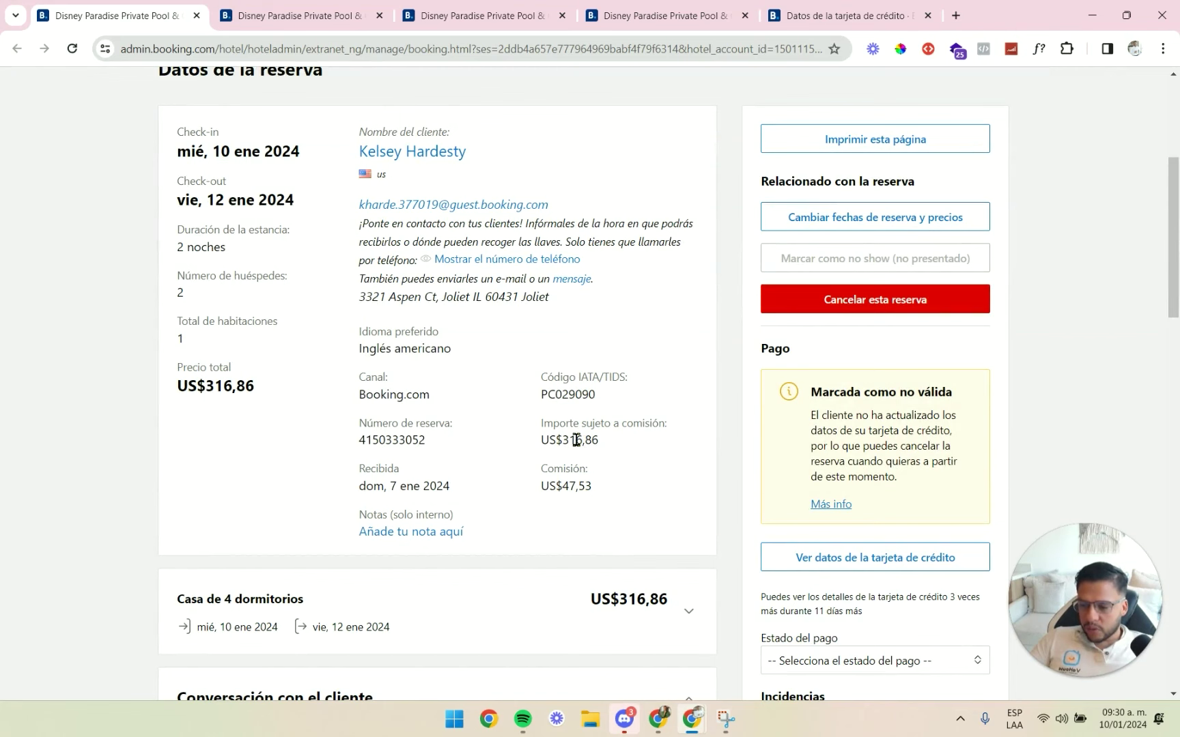
# Open Calculator and compute 15% of 316.86, giving 47.529.
pyautogui.press('super')
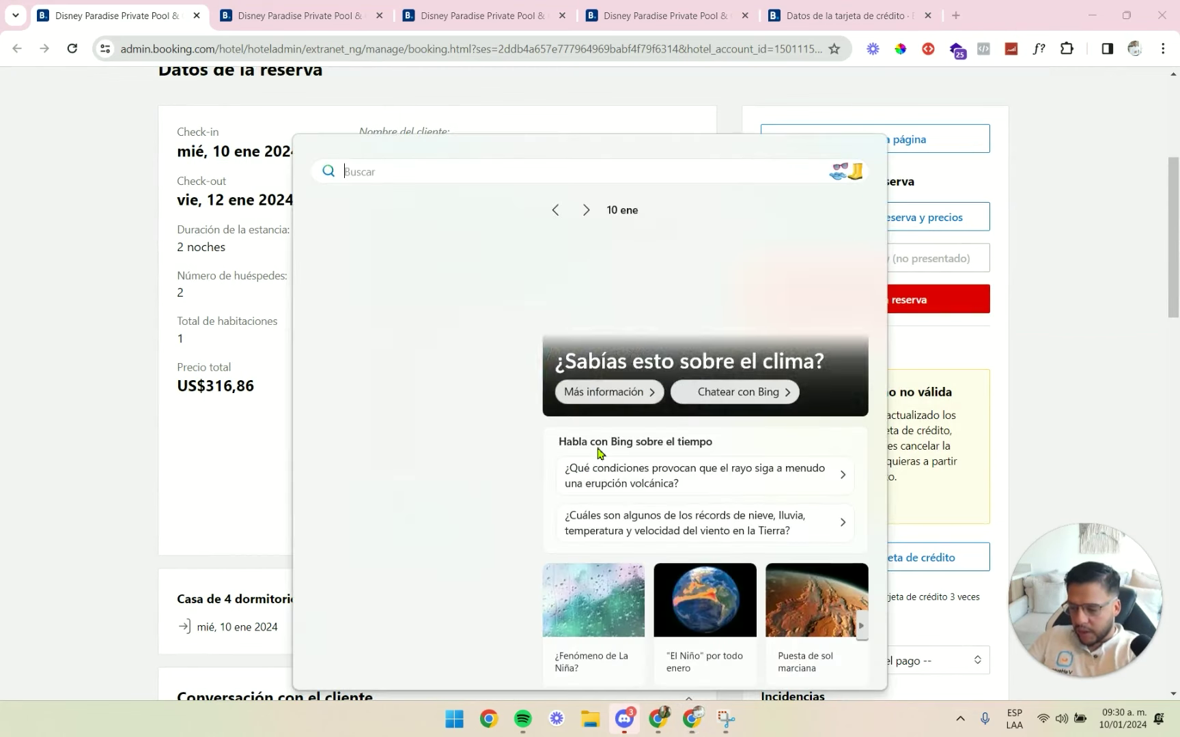
pyautogui.write('calculadora')
pyautogui.press('Return')
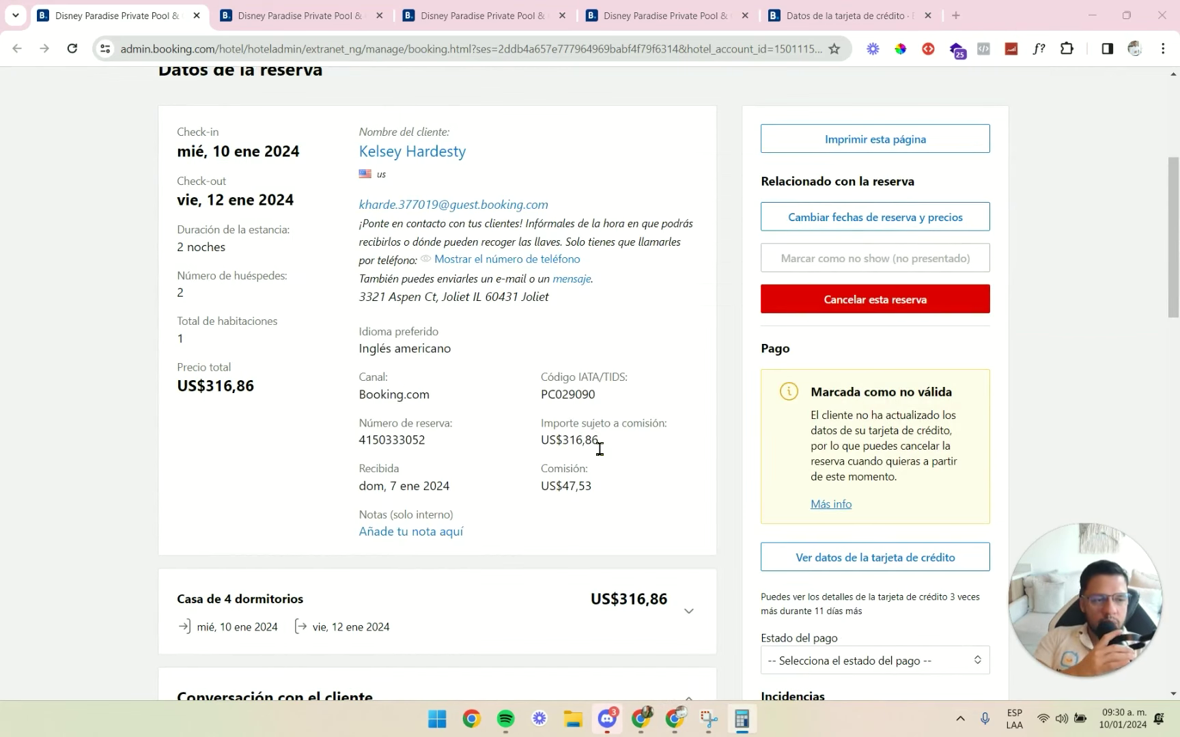
pyautogui.write('316')
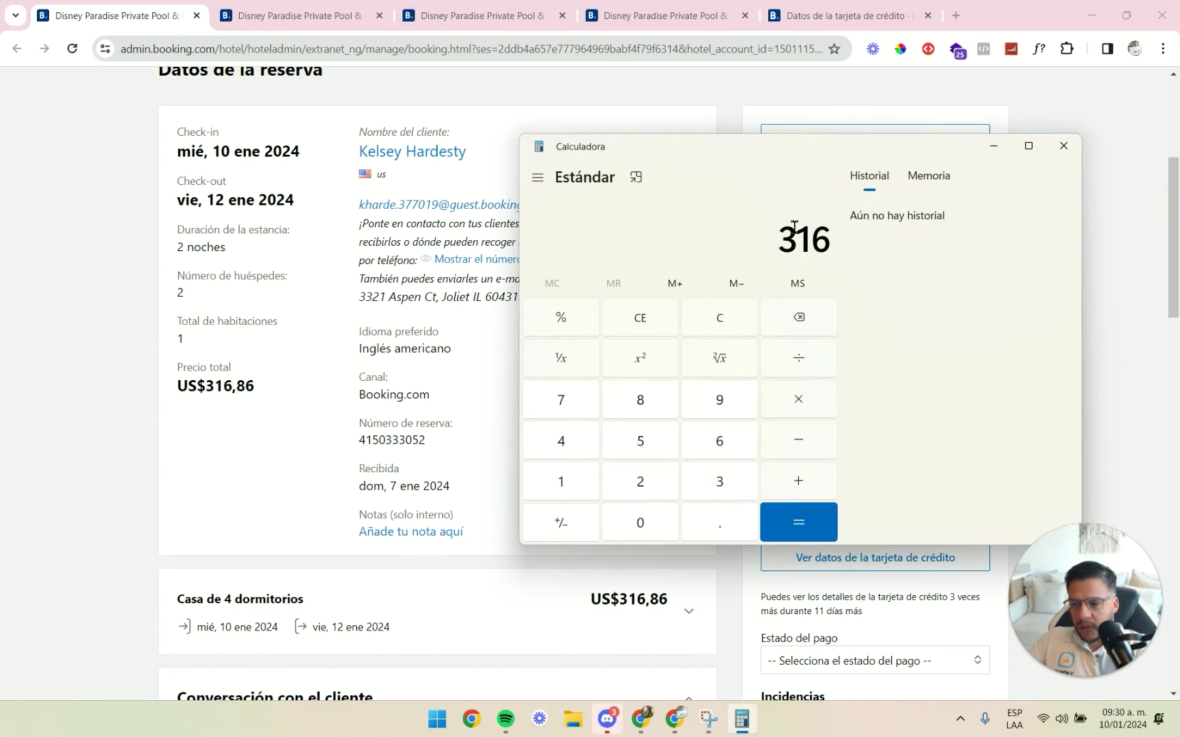
pyautogui.write('.86')
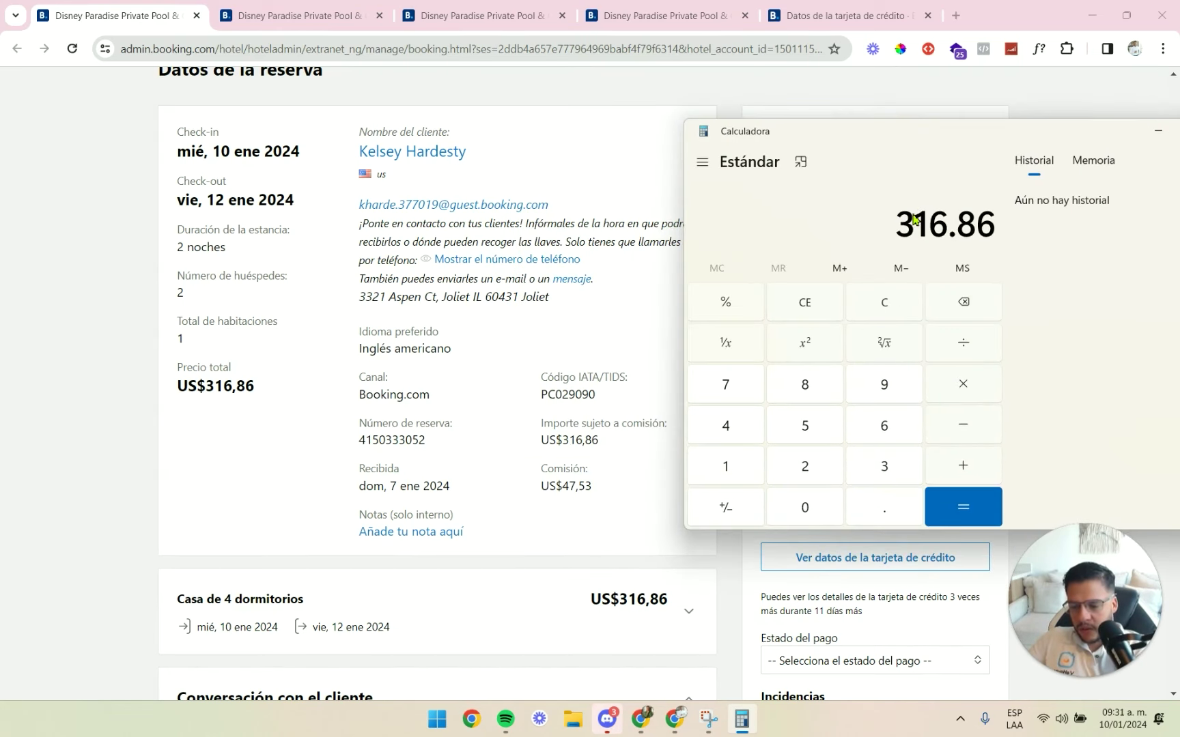
pyautogui.write('*0.15')
pyautogui.press('Return')
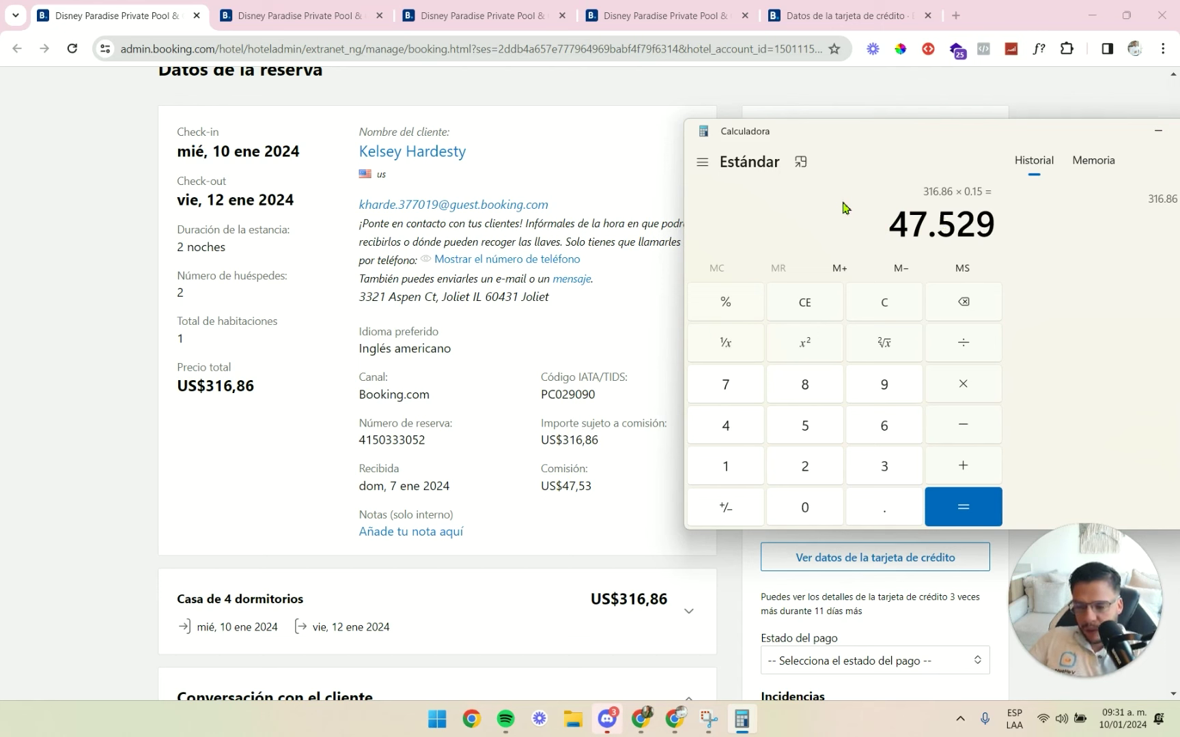
# Add 47.53 for 95.059, then subtract 316.86 to reach -221.801.
pyautogui.press('+')
pyautogui.write('4')
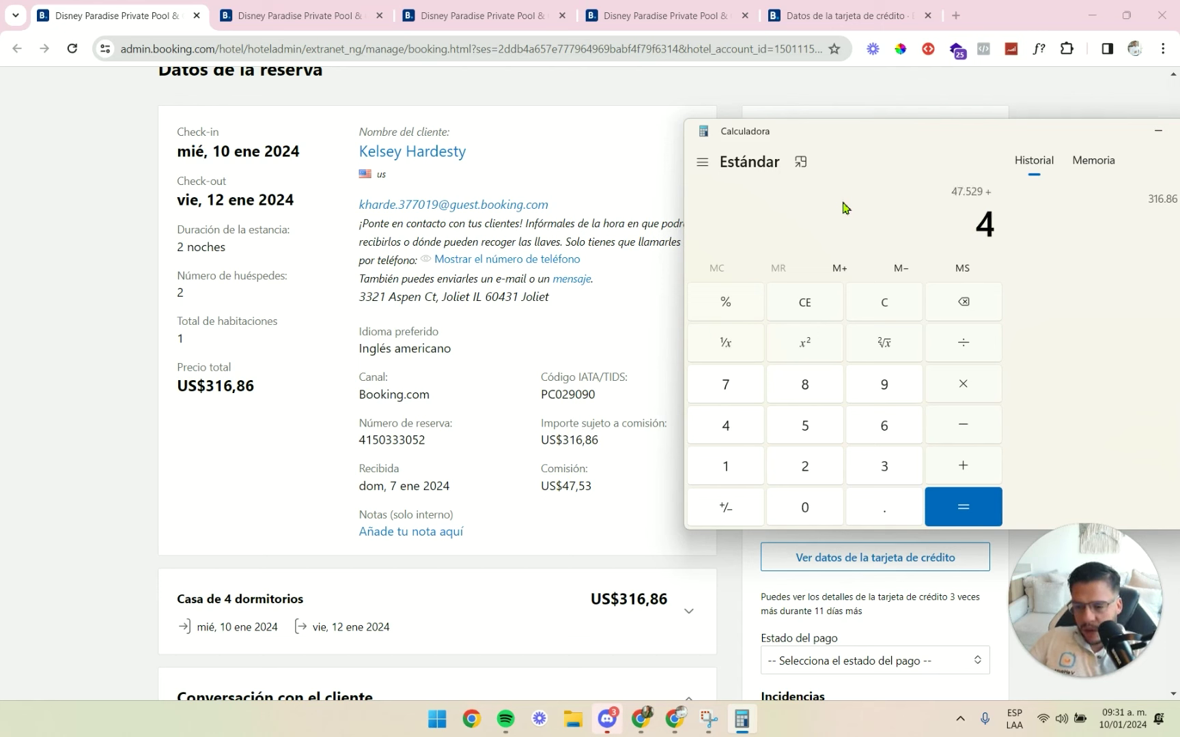
pyautogui.write('7.53')
pyautogui.press('Return')
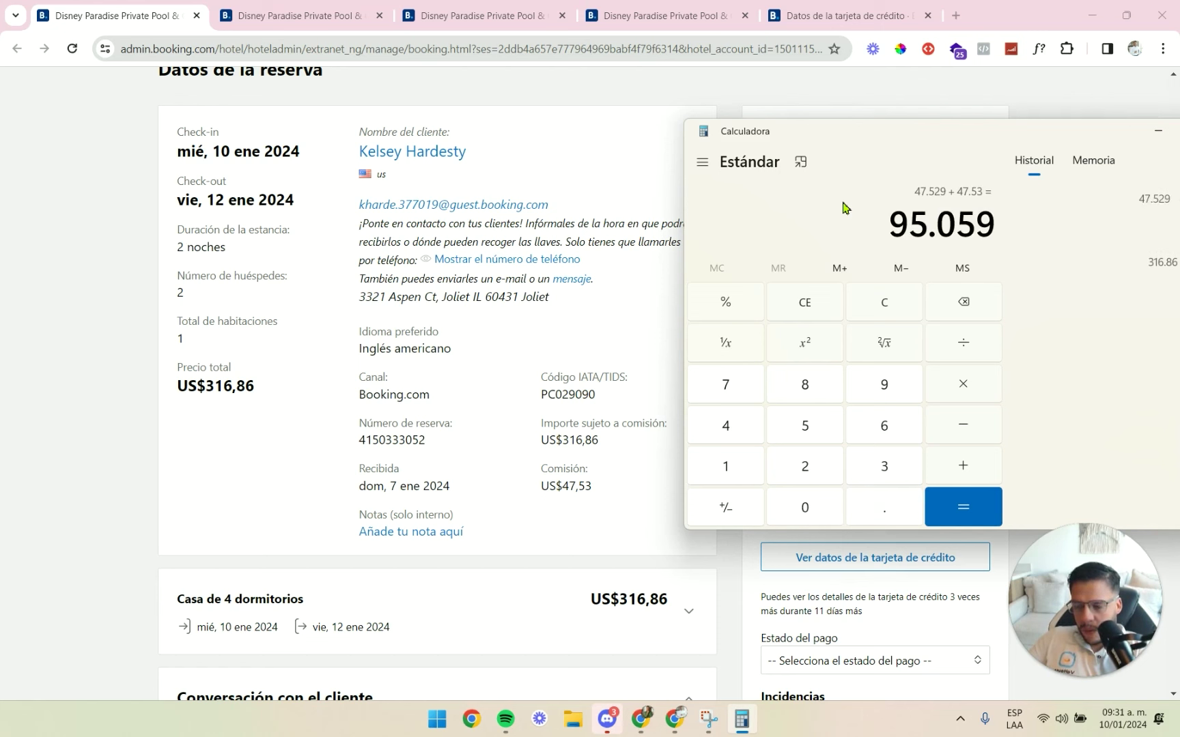
pyautogui.press('-')
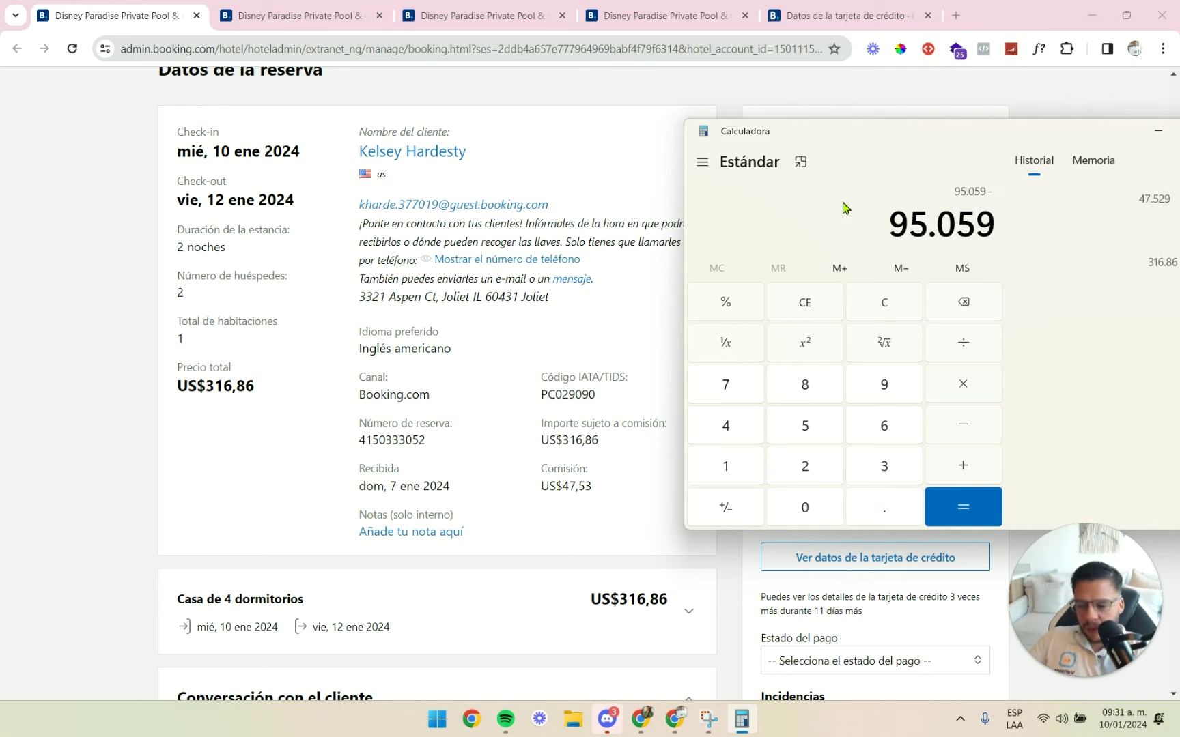
pyautogui.write('316.86')
pyautogui.press('Return')
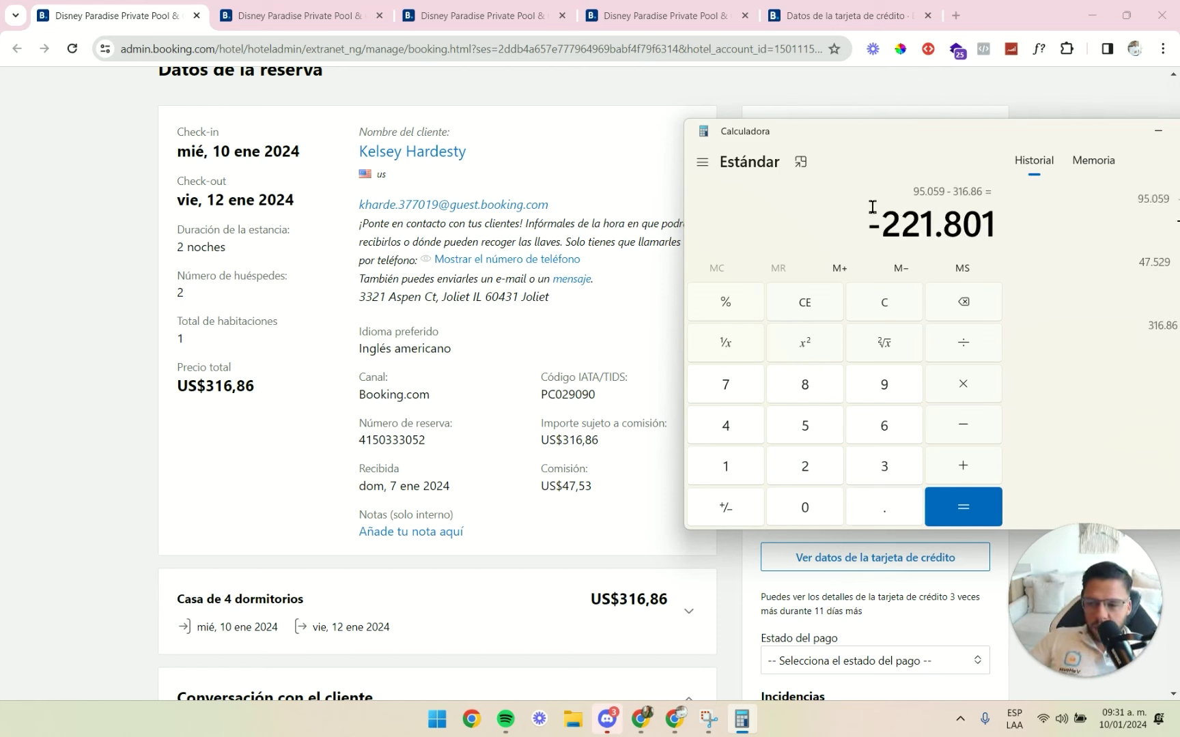
# Copy the -221.801 result to the clipboard.
pyautogui.moveTo(891, 208)
pyautogui.mouseDown()
pyautogui.moveTo(988, 211)
pyautogui.moveTo(891, 210)
pyautogui.moveTo(883, 234)
pyautogui.mouseUp()
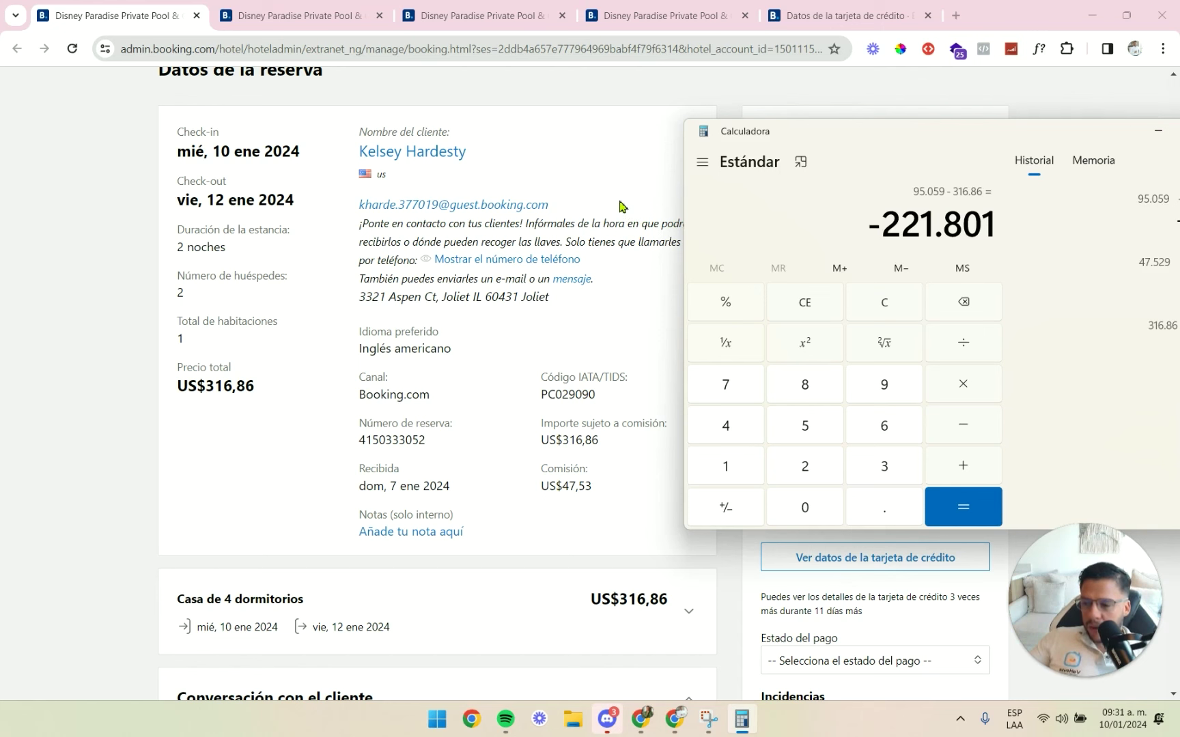
pyautogui.click(826, 234)
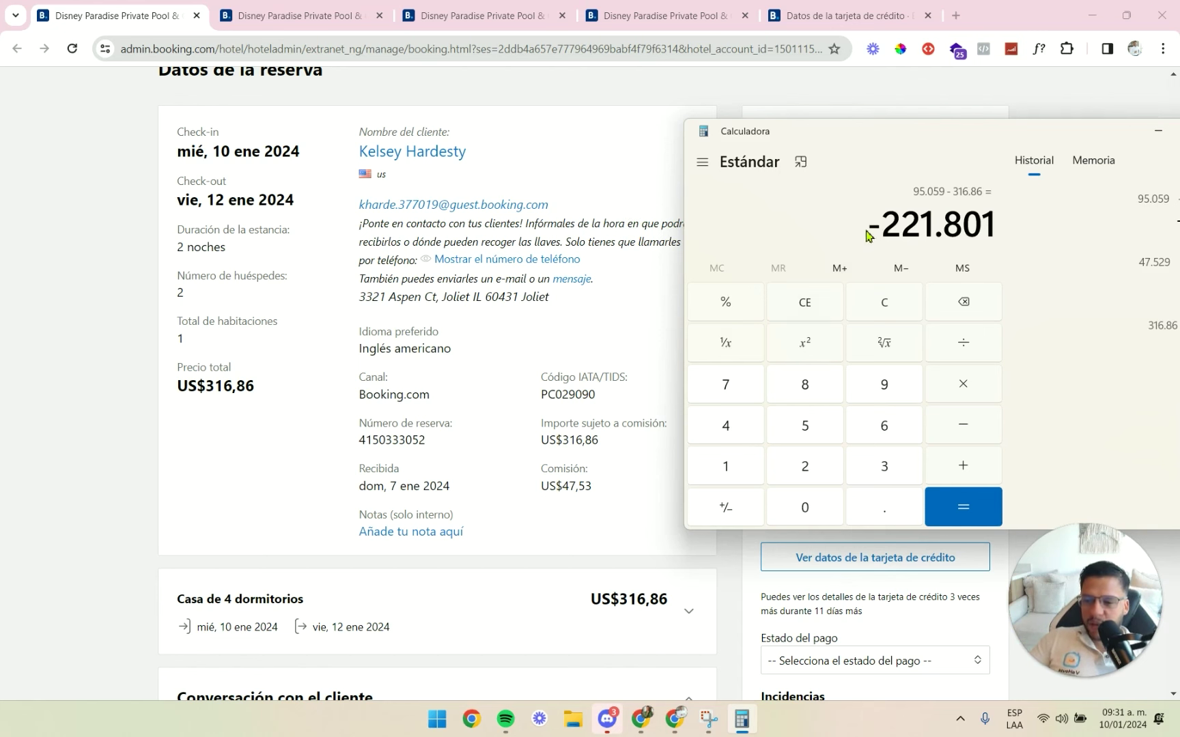
pyautogui.click(893, 226)
pyautogui.hotkey('ctrl', 'c')
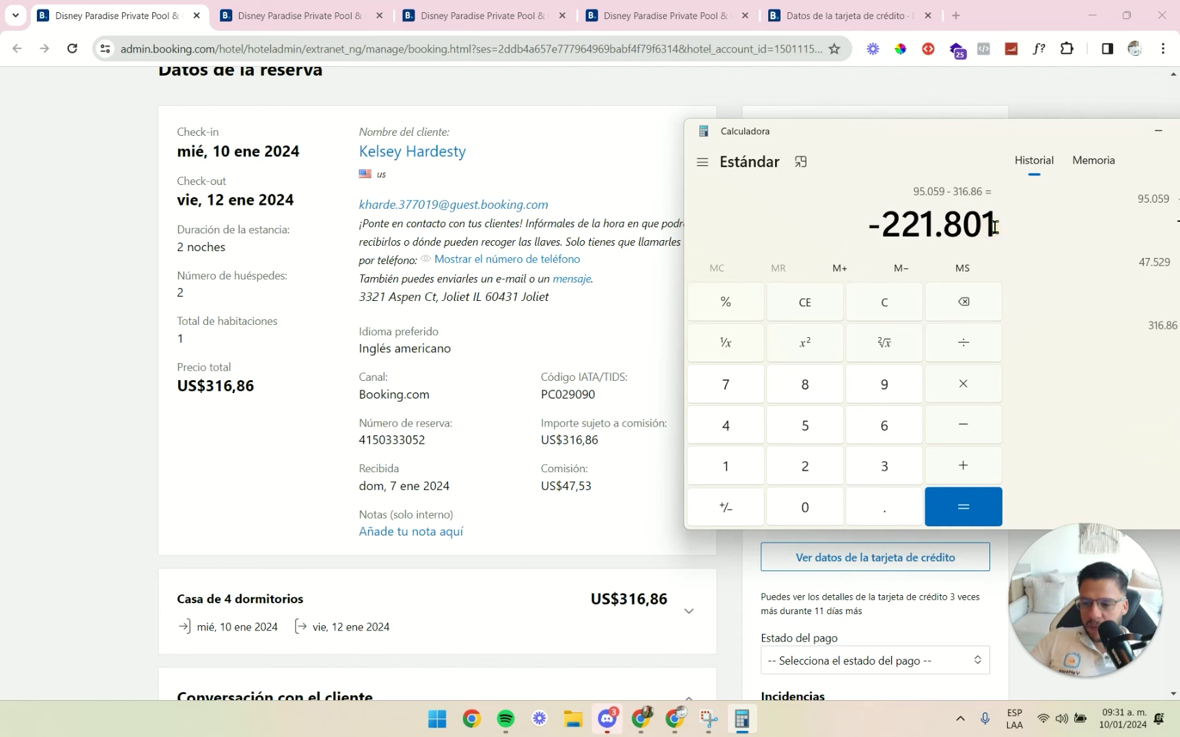
pyautogui.hotkey('alt', 'Tab')
pyautogui.hotkey('alt', 'Tab')
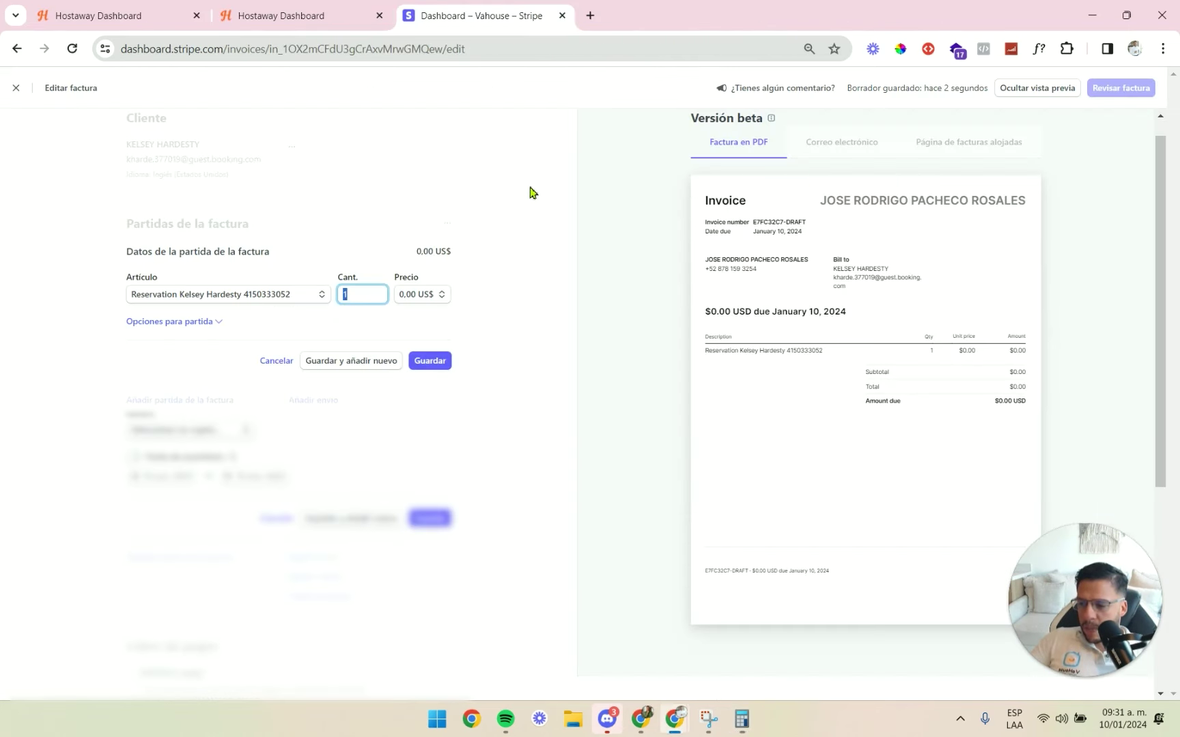
# Add a new custom price of 316,86 US$ to the reservation line item and save it.
pyautogui.click(421, 294)
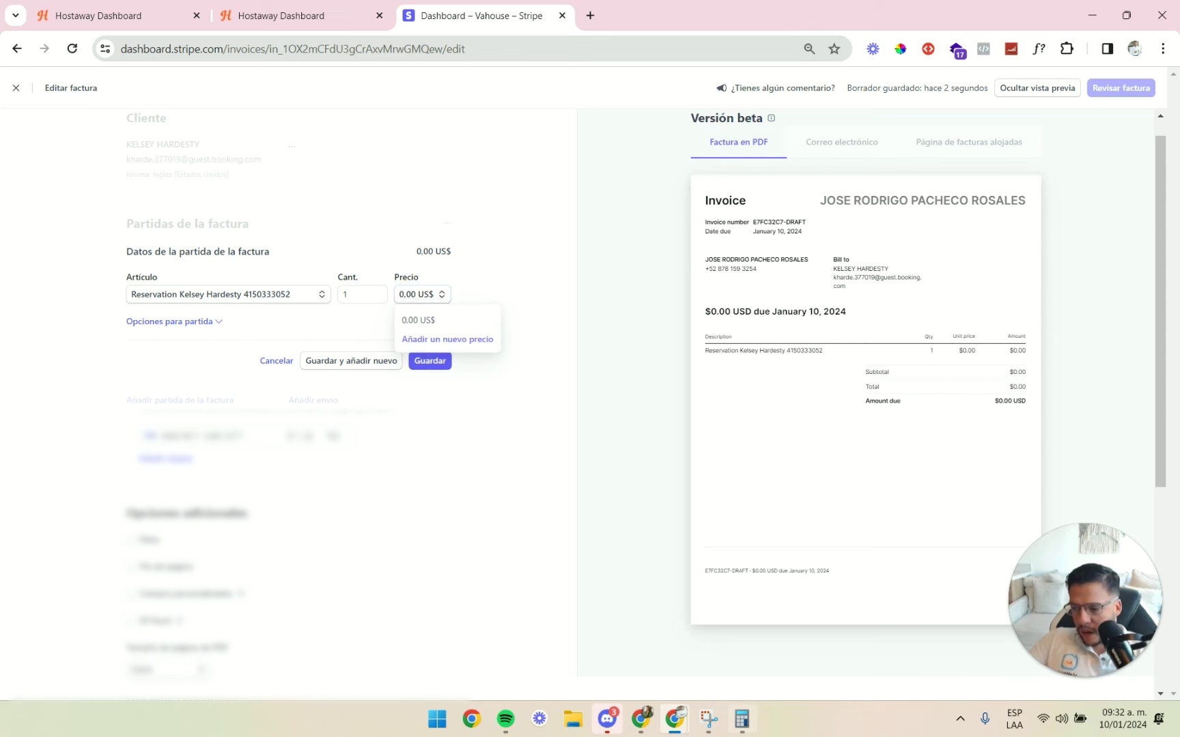
pyautogui.click(462, 340)
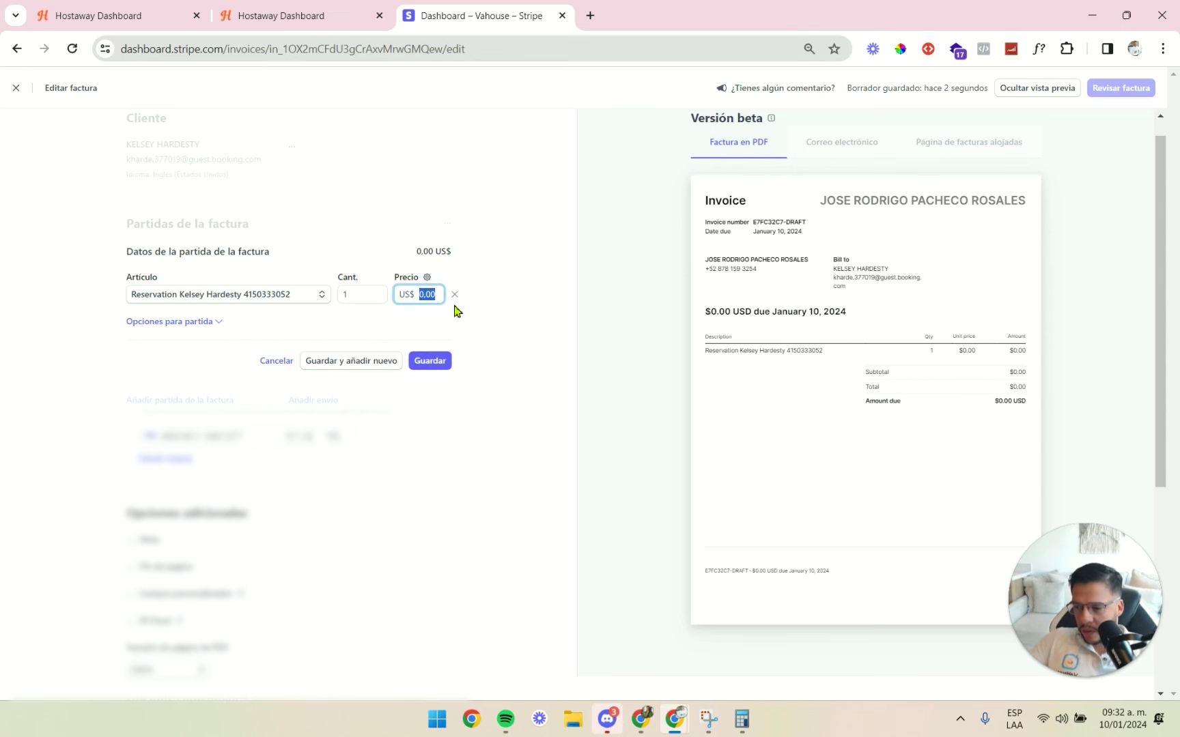
pyautogui.write('31.6')
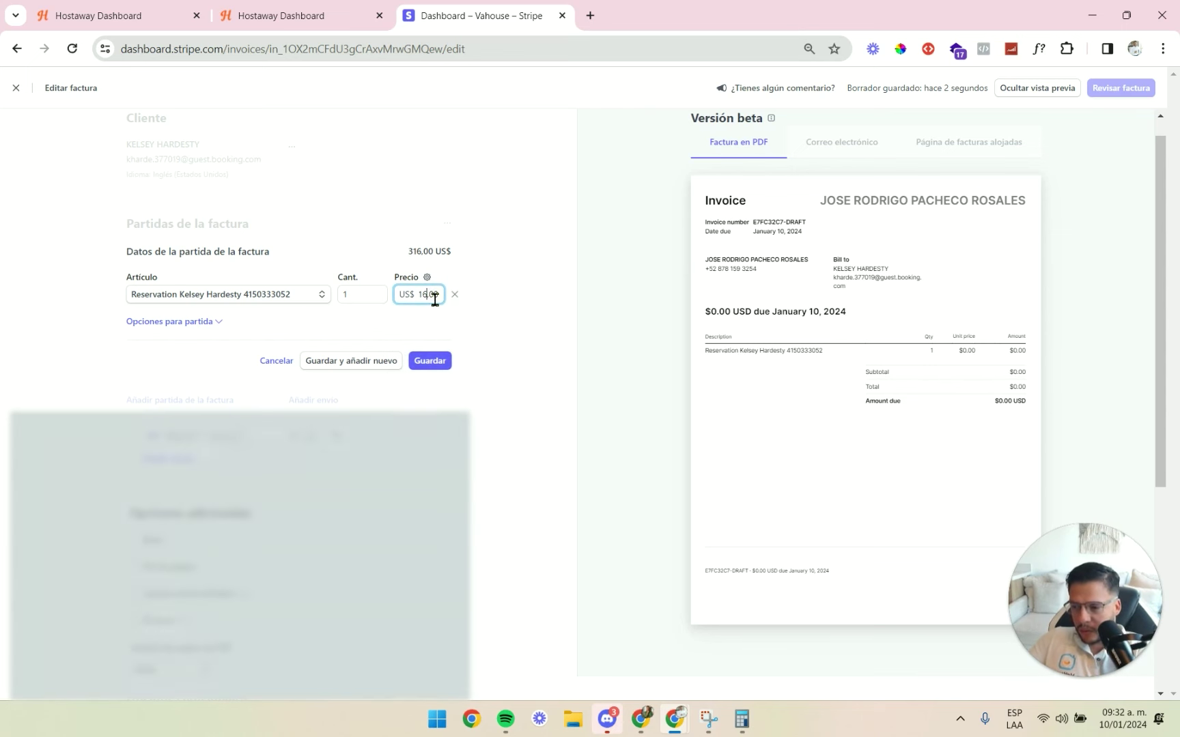
pyautogui.write('86')
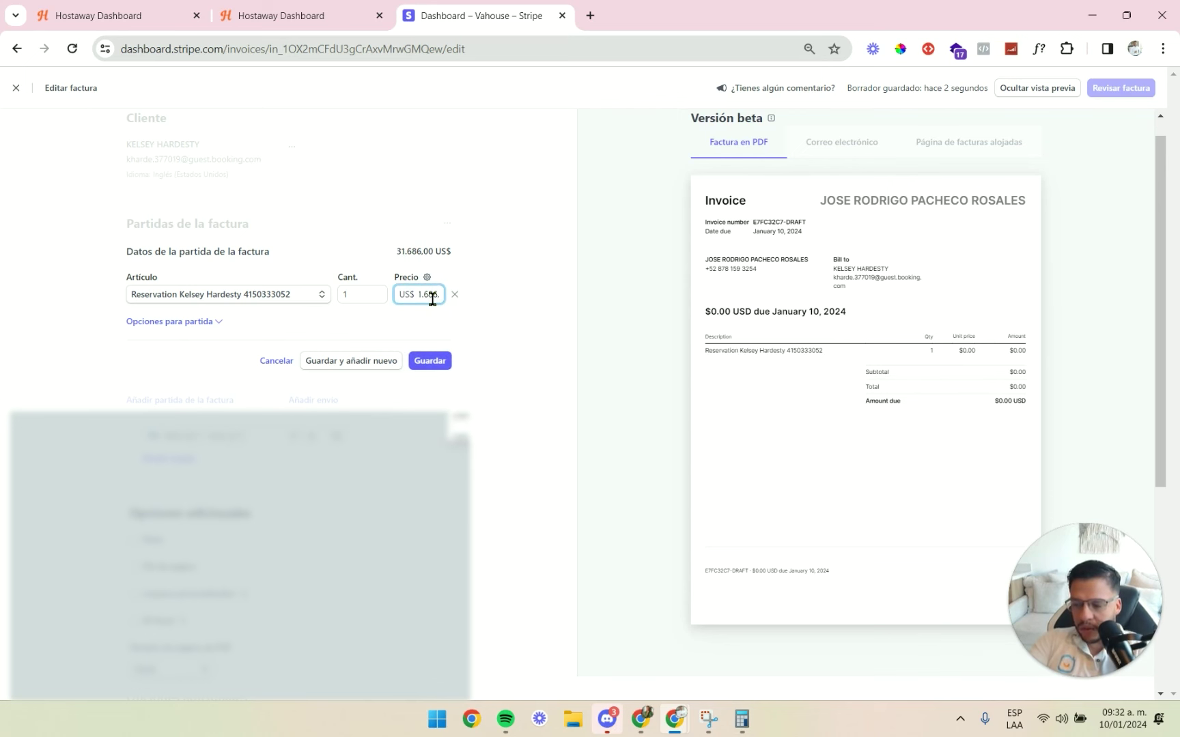
pyautogui.press('BackSpace')
pyautogui.press('BackSpace')
pyautogui.write(',0')
pyautogui.press('BackSpace')
pyautogui.write('86')
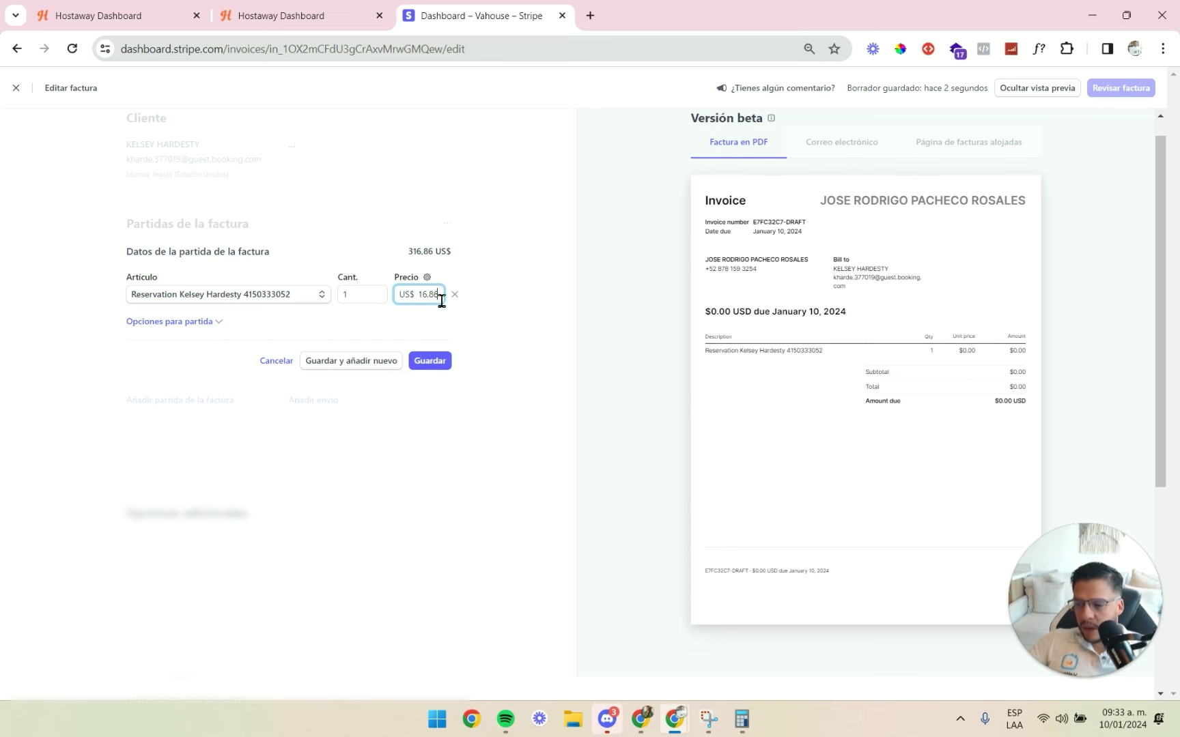
pyautogui.click(431, 361)
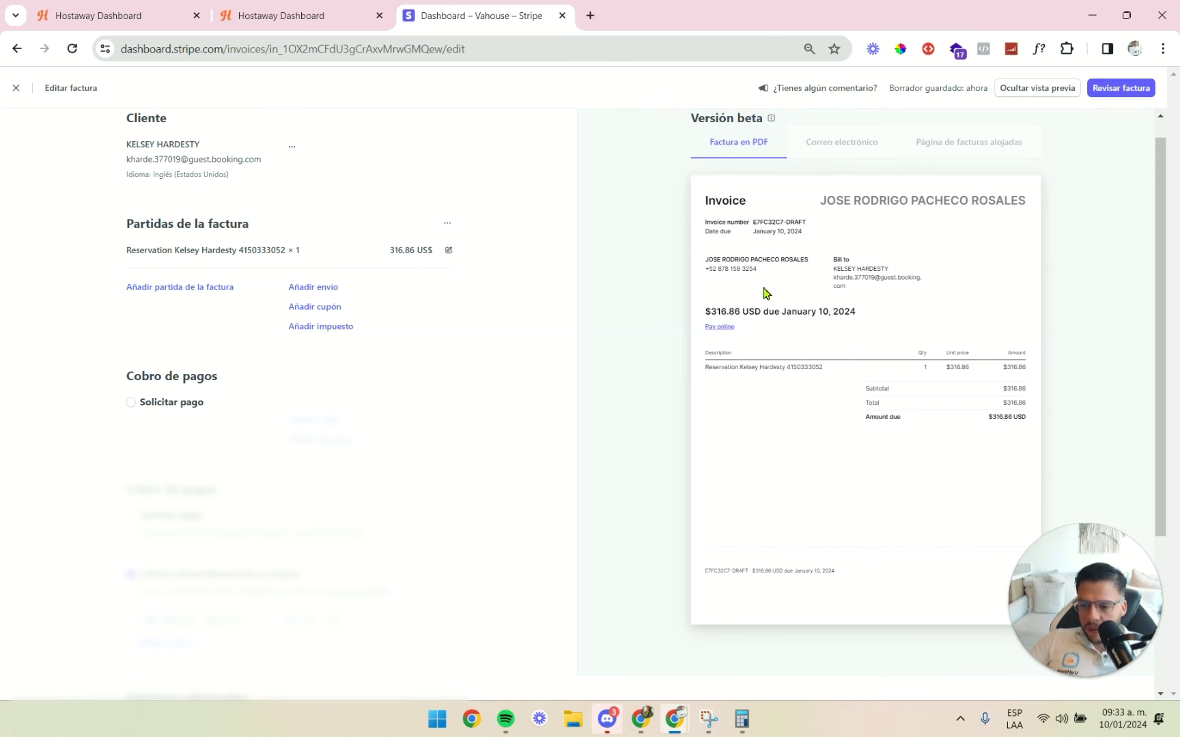
pyautogui.scroll(-1, 452, 400)
# Review invoice E7FC32C7-0001 and charge the saved card, marking 316,86 US$ paid.
pyautogui.scroll(1, 574, 392)
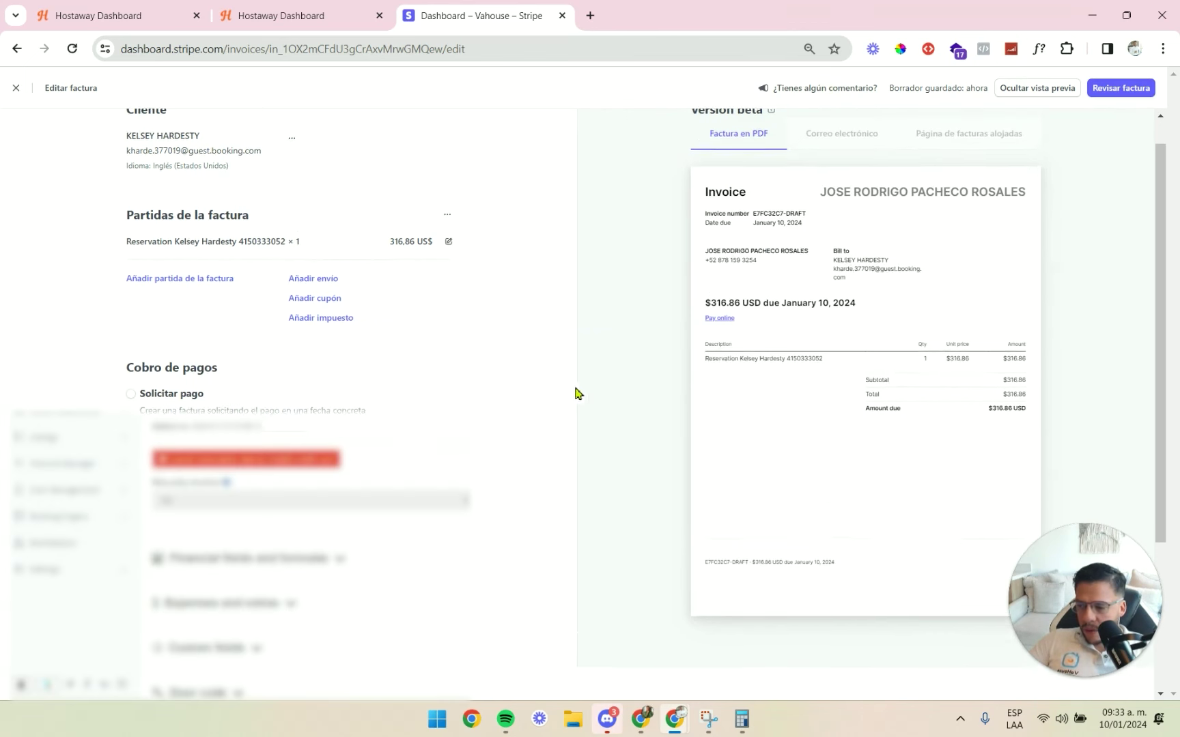
pyautogui.click(1129, 91)
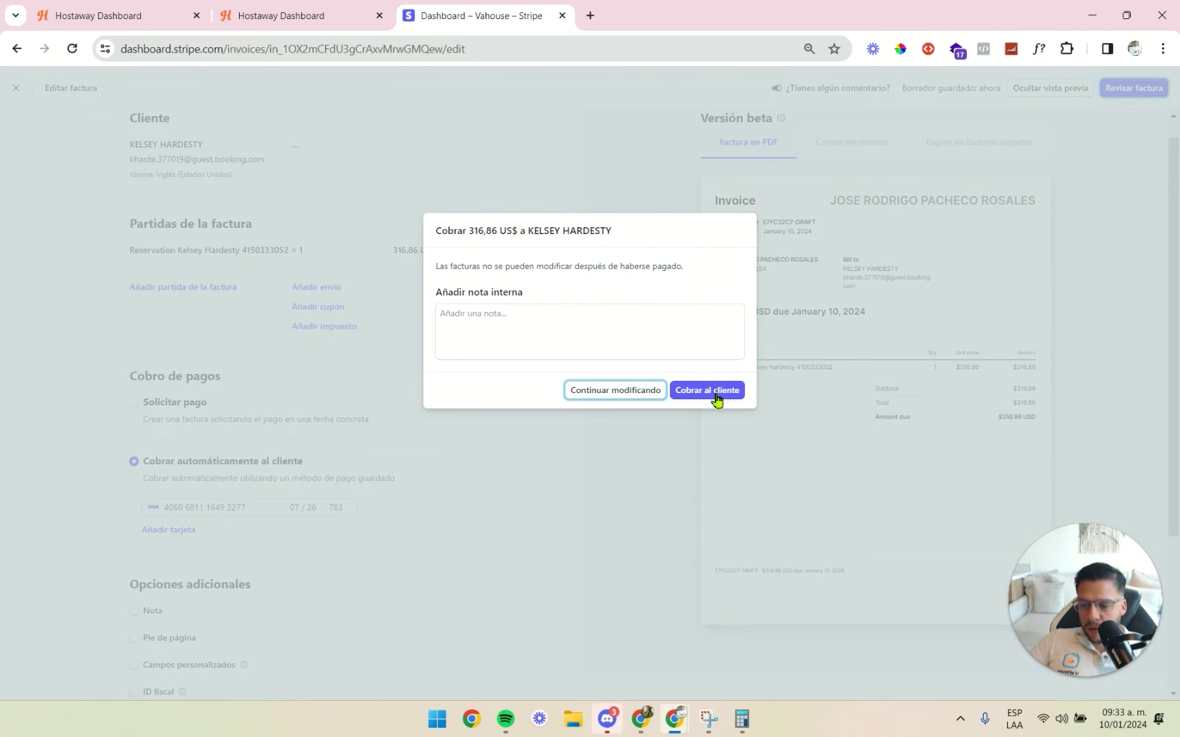
pyautogui.click(717, 401)
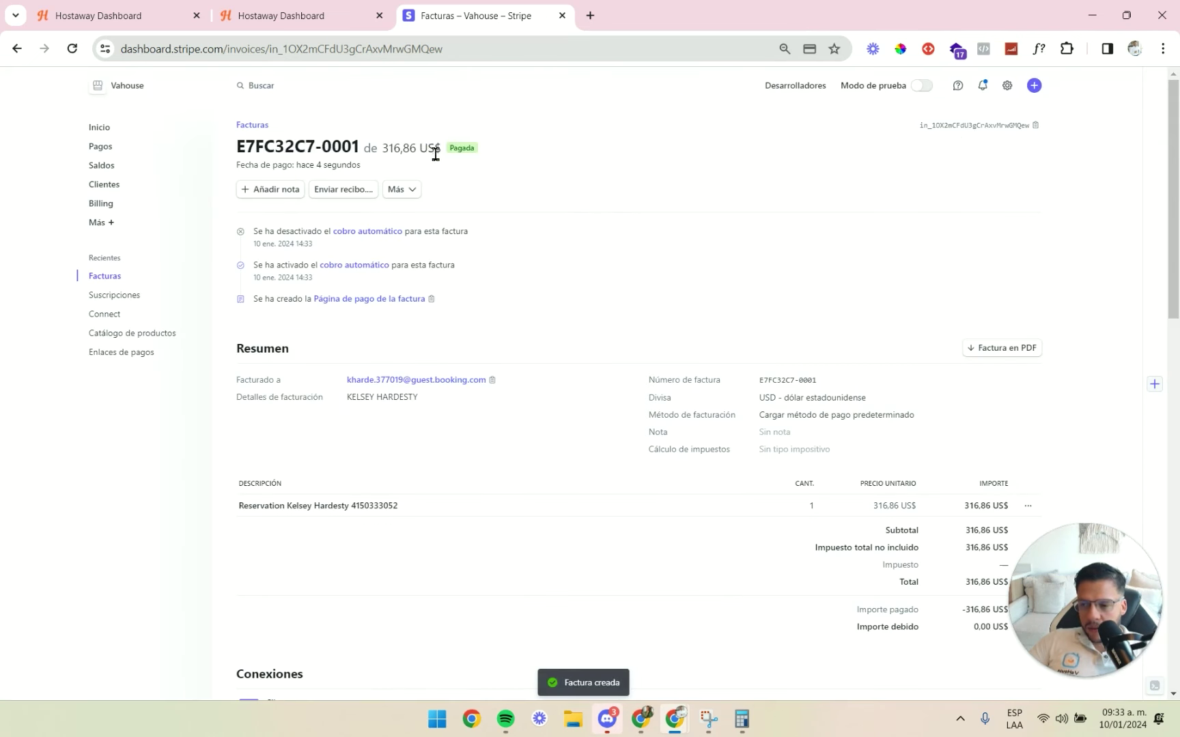
pyautogui.moveTo(383, 148); pyautogui.dragTo(497, 155)
pyautogui.click(498, 157)
pyautogui.hotkey('alt', 'Tab')
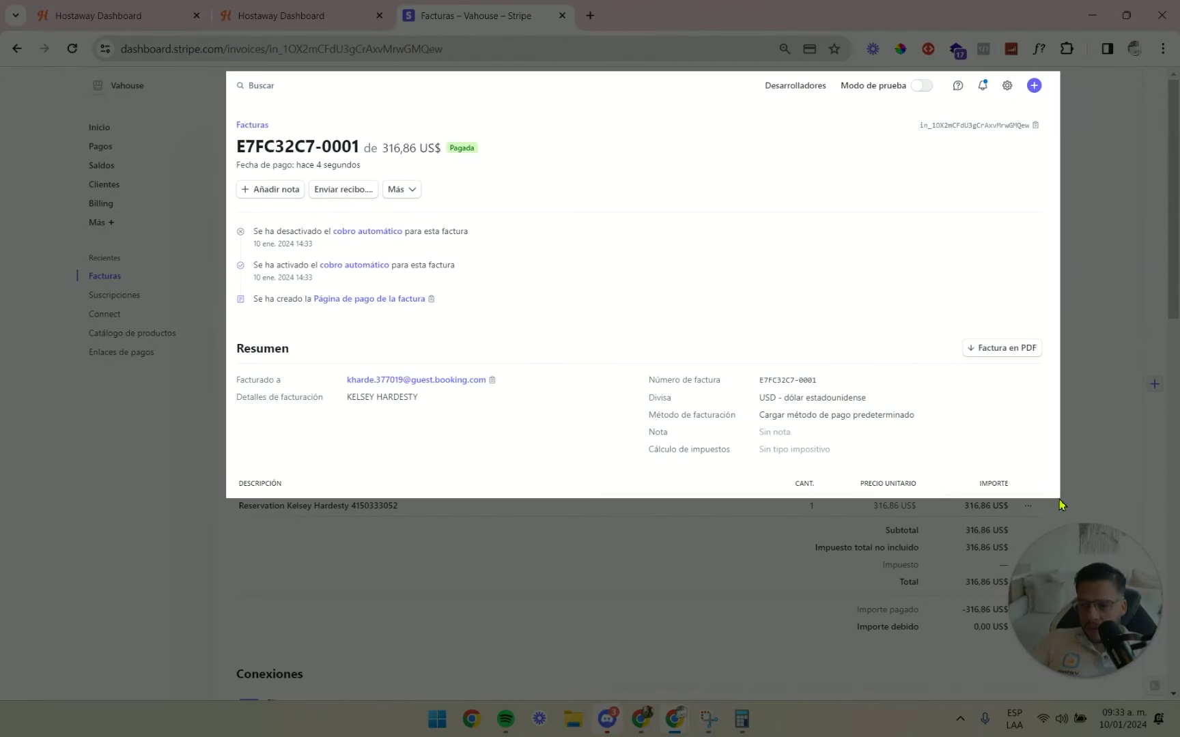
pyautogui.click(455, 672)
pyautogui.hotkey('ctrl', 'v')
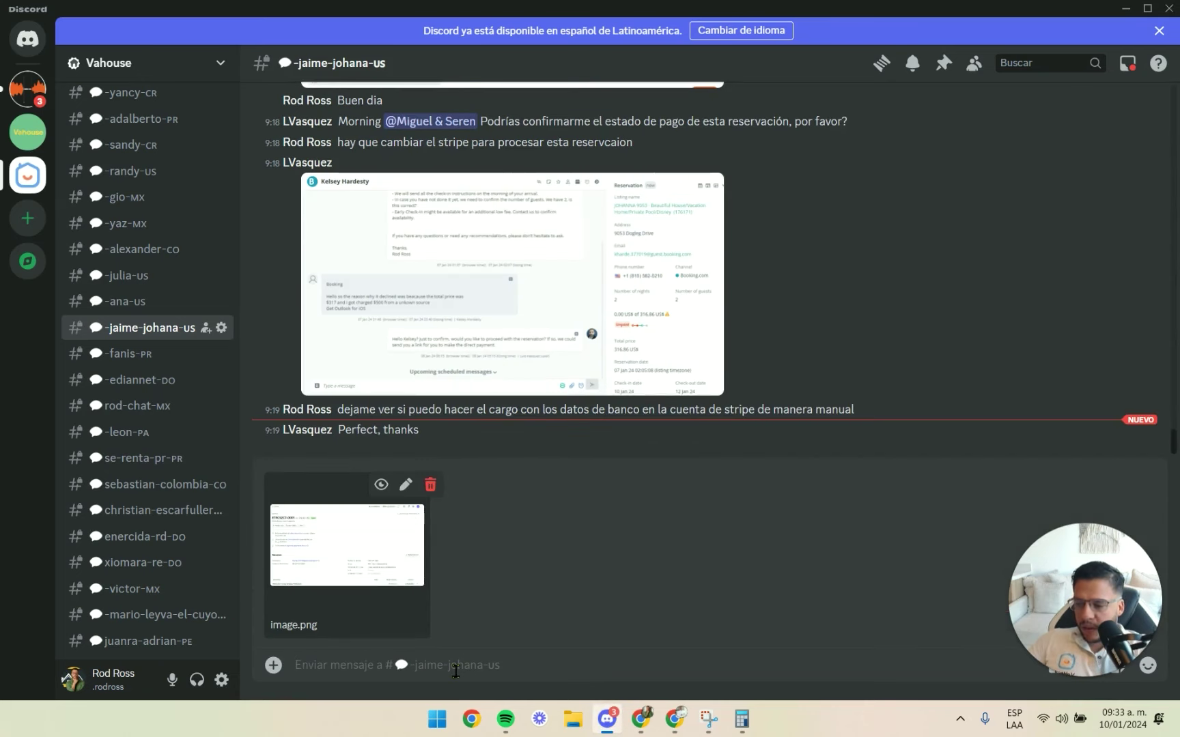
pyautogui.press('Return')
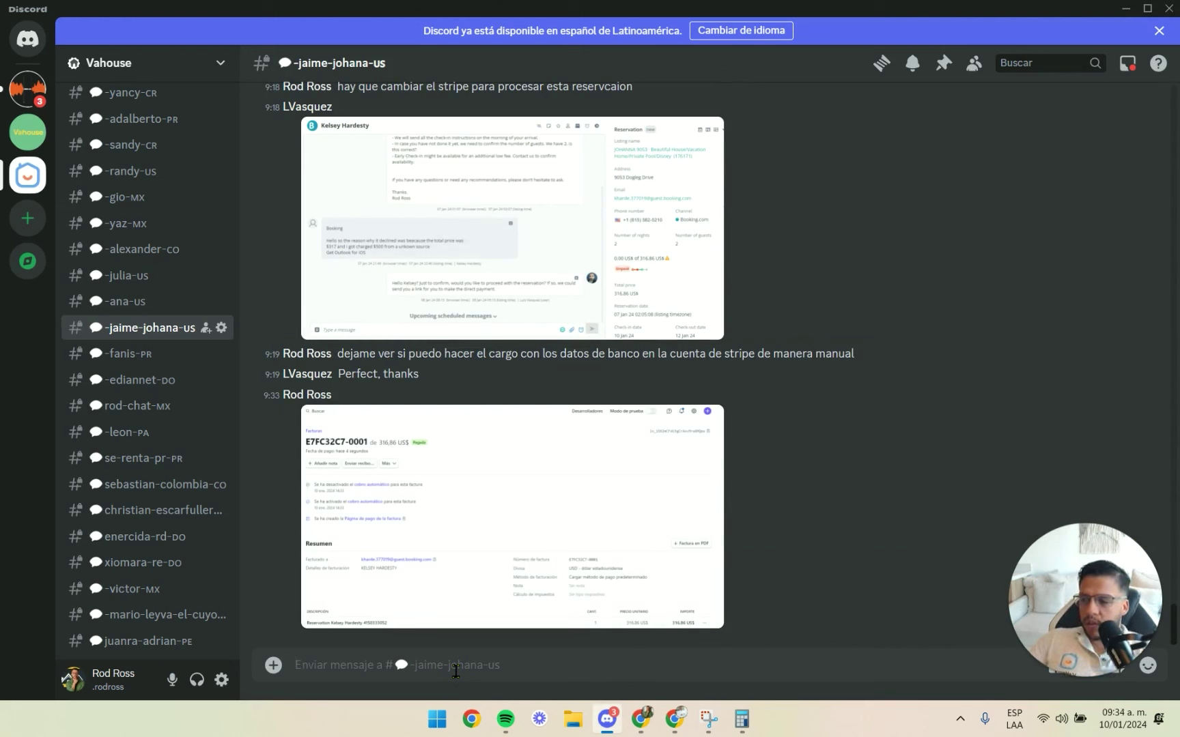
pyautogui.moveTo(1044, 682)
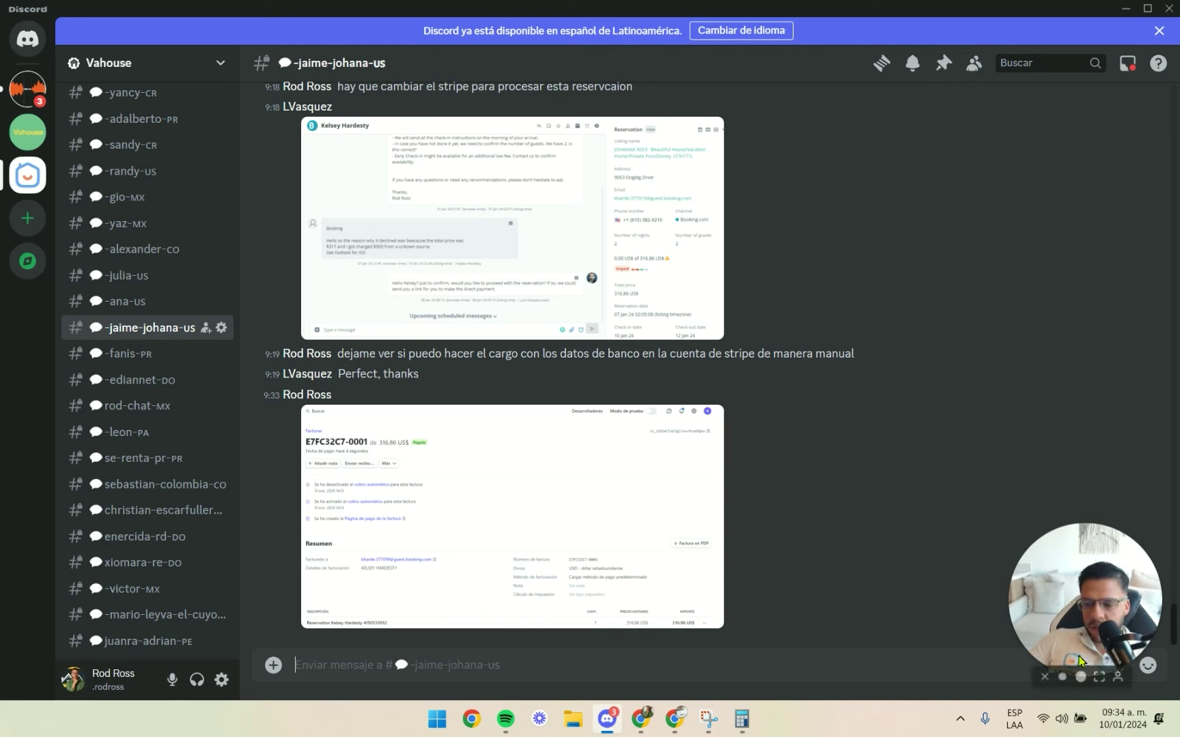